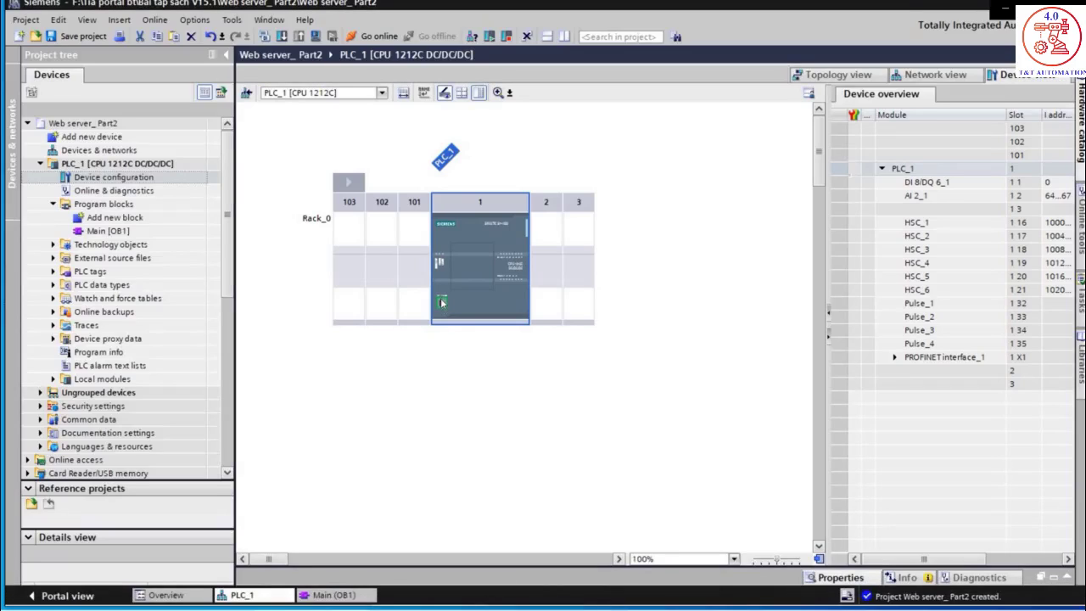
Review the IP and router addresses of PLC_1's PROFINET interface, and switch to the connection diagram in the Word document.
click(442, 303)
double_click(442, 303)
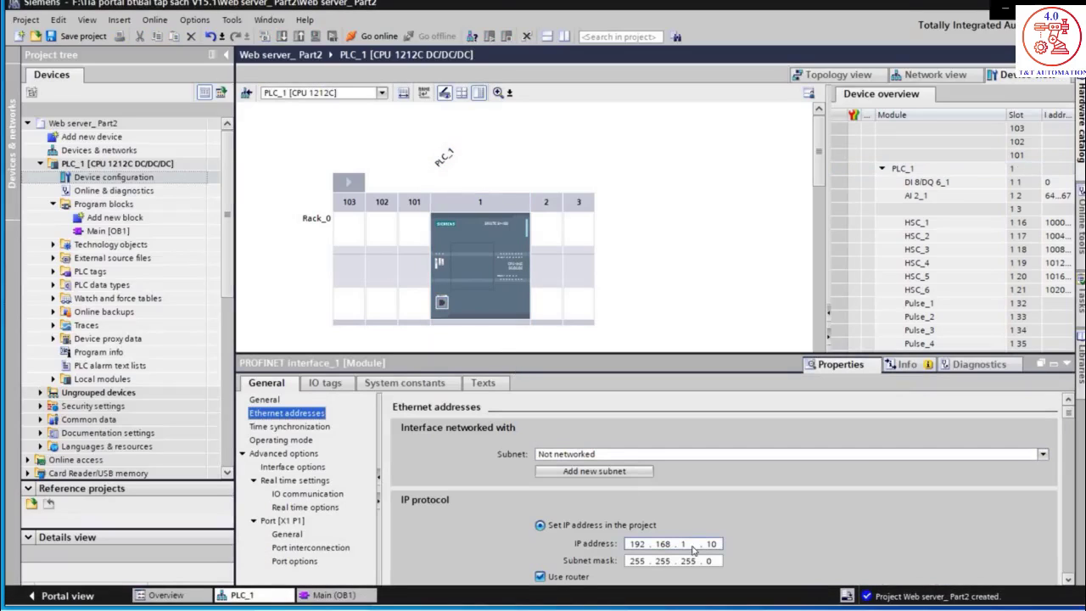
double_click(683, 543)
double_click(711, 544)
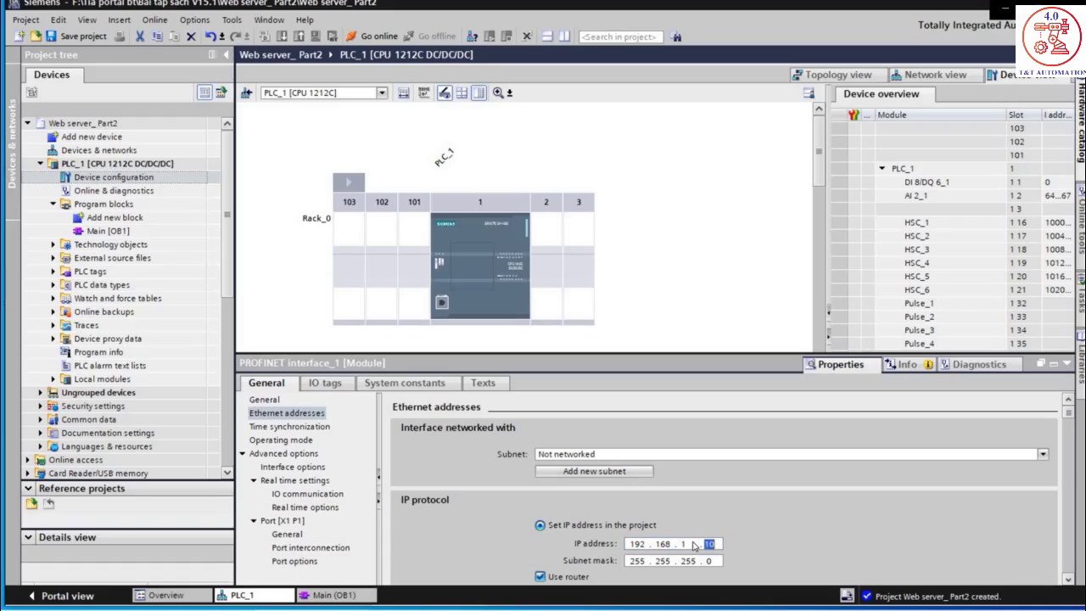
scroll(638, 480, down, 2)
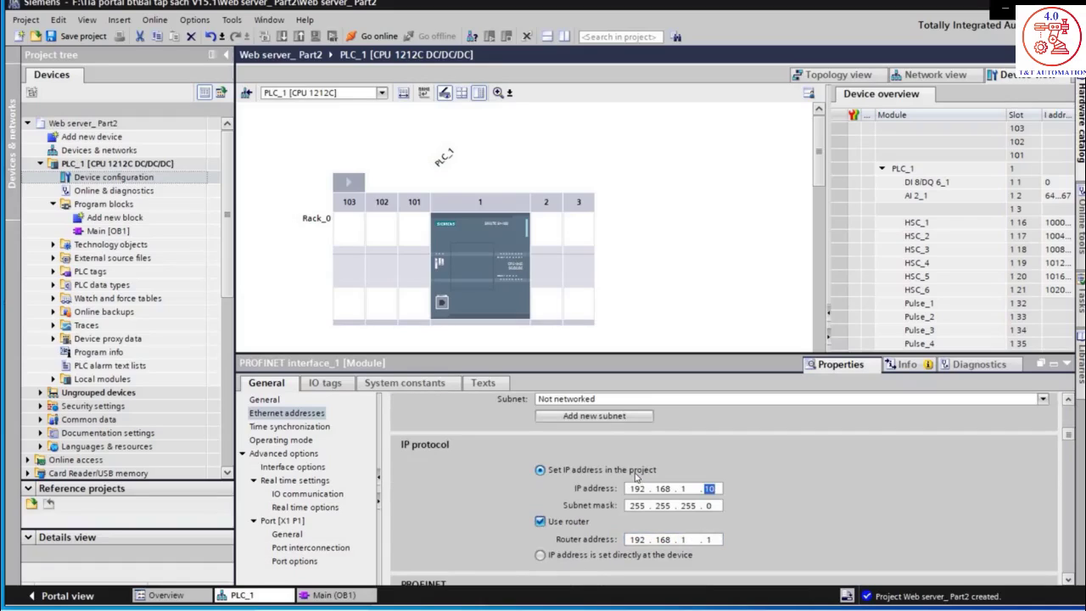
double_click(681, 541)
double_click(708, 541)
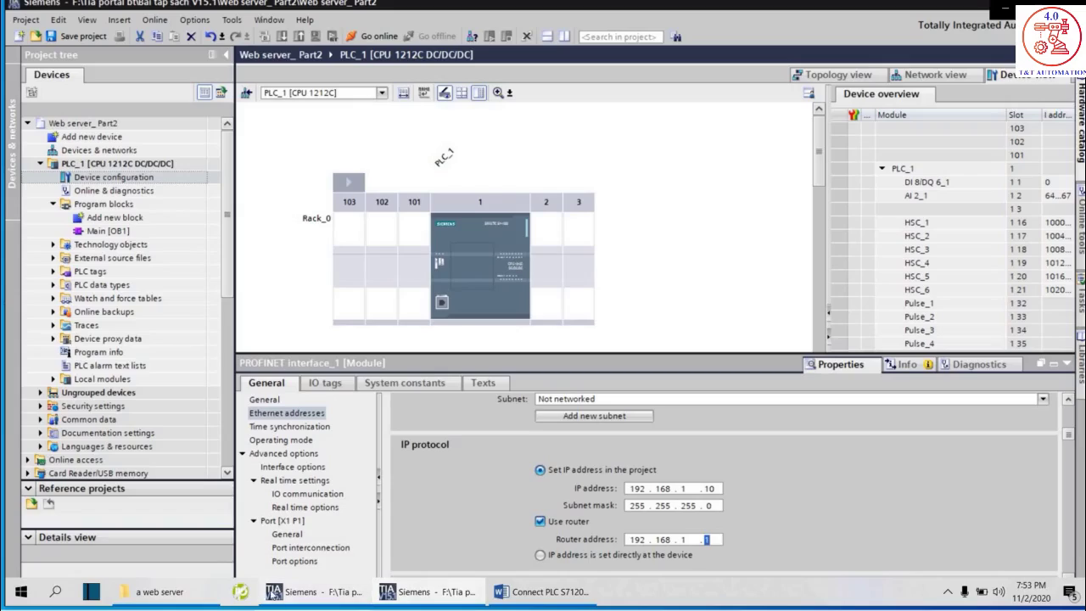
click(599, 594)
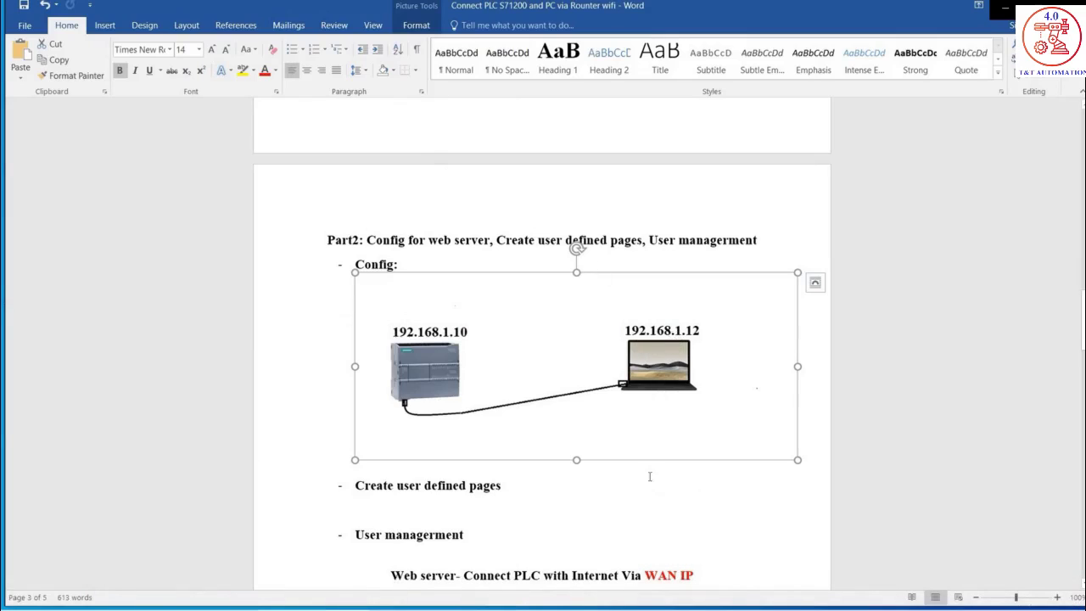
Open the list of network adapters from the Windows Ethernet settings.
mouse_move(710, 595)
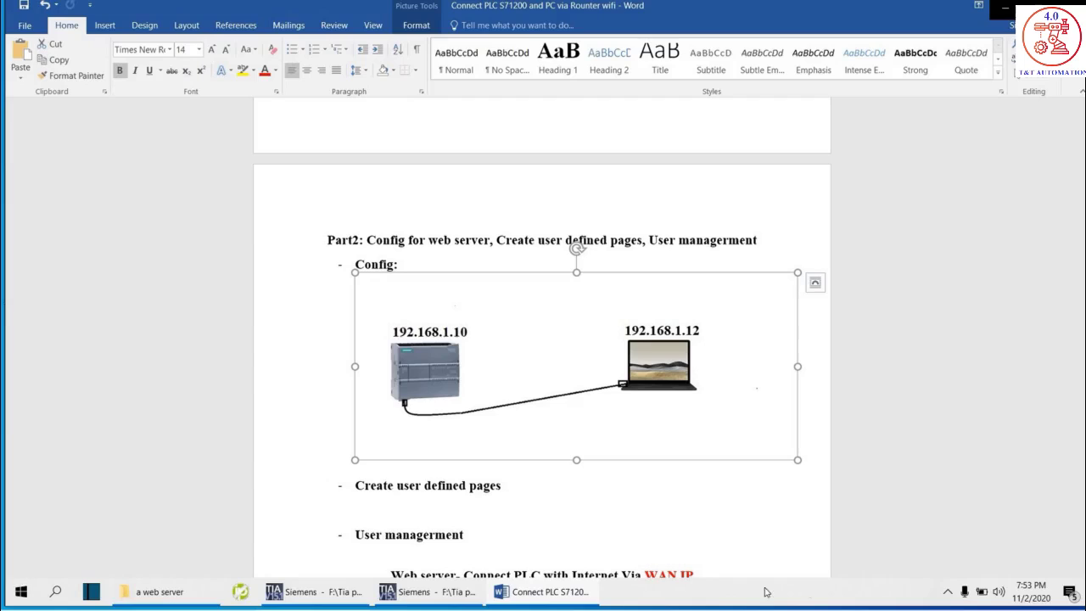
click(947, 591)
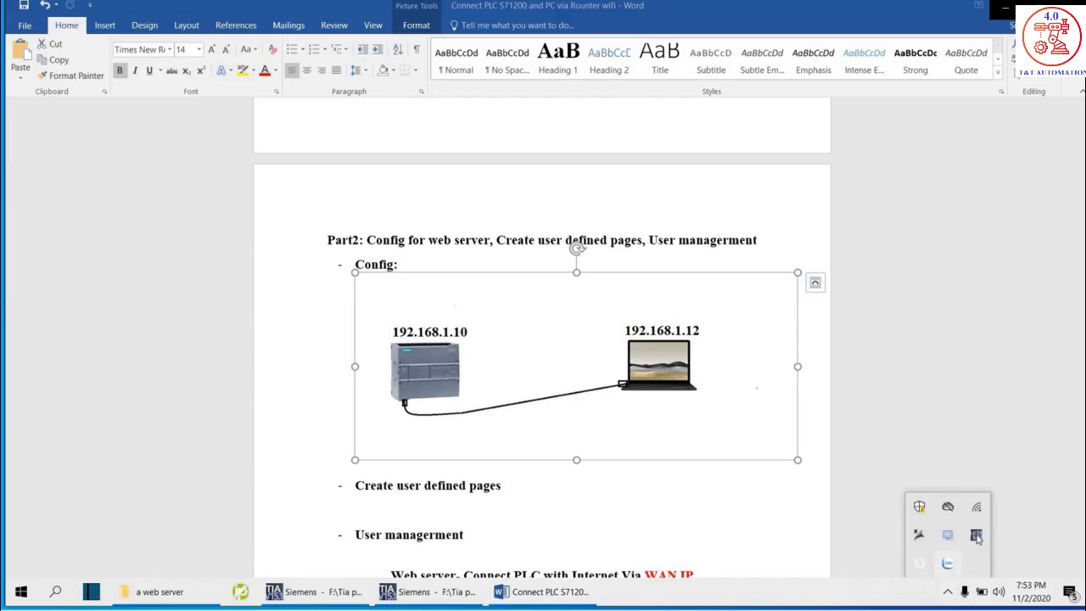
right_click(979, 513)
click(967, 550)
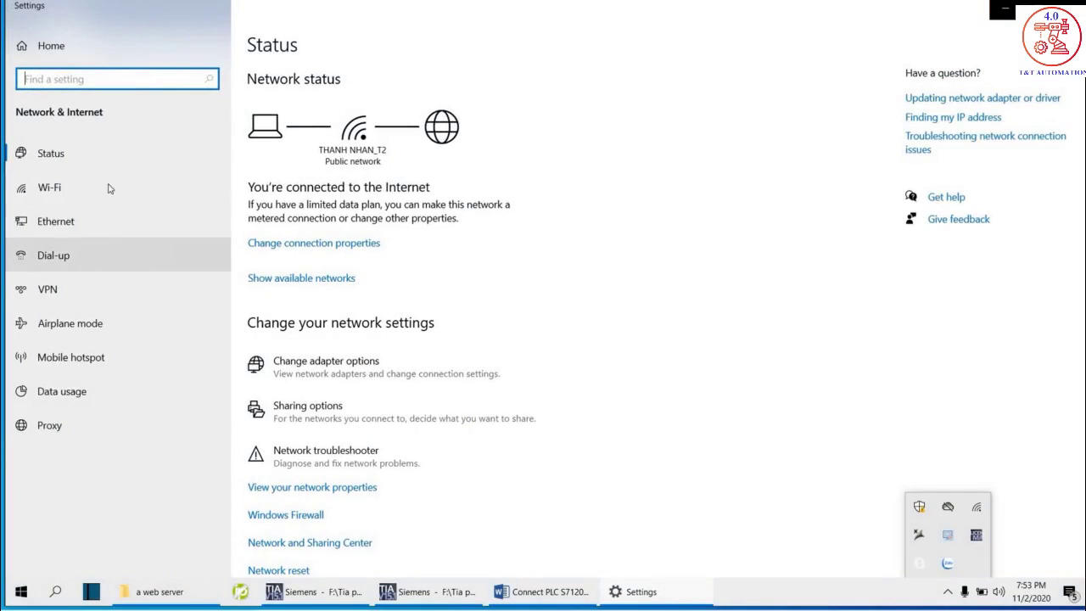
click(80, 220)
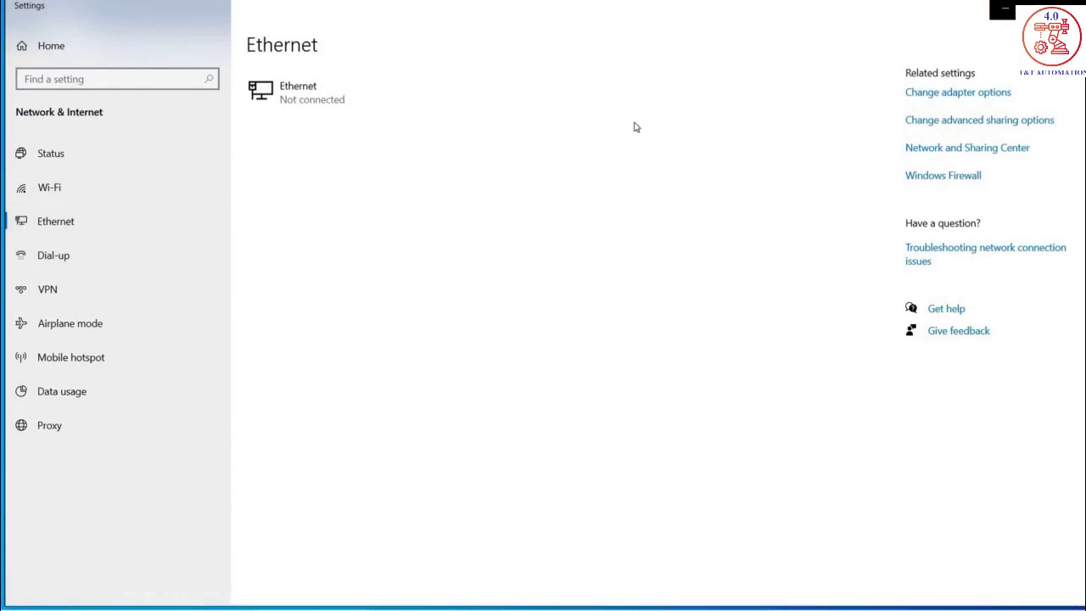
click(928, 95)
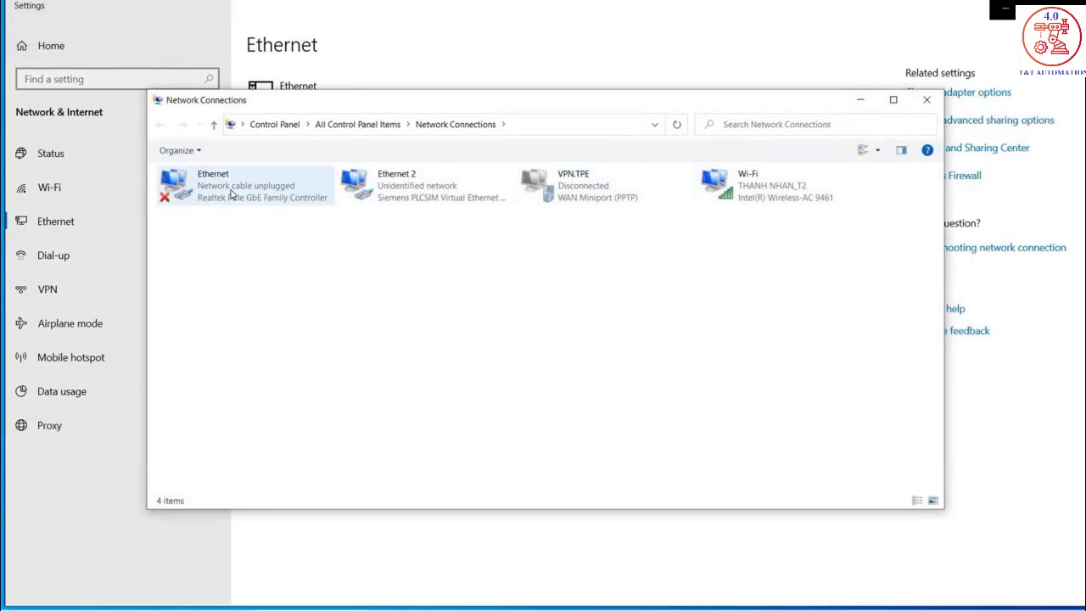
Check the Ethernet adapter's Internet Protocol Version 4 (TCP/IPv4) addresses, accept them as they are, and close the network connections.
right_click(230, 194)
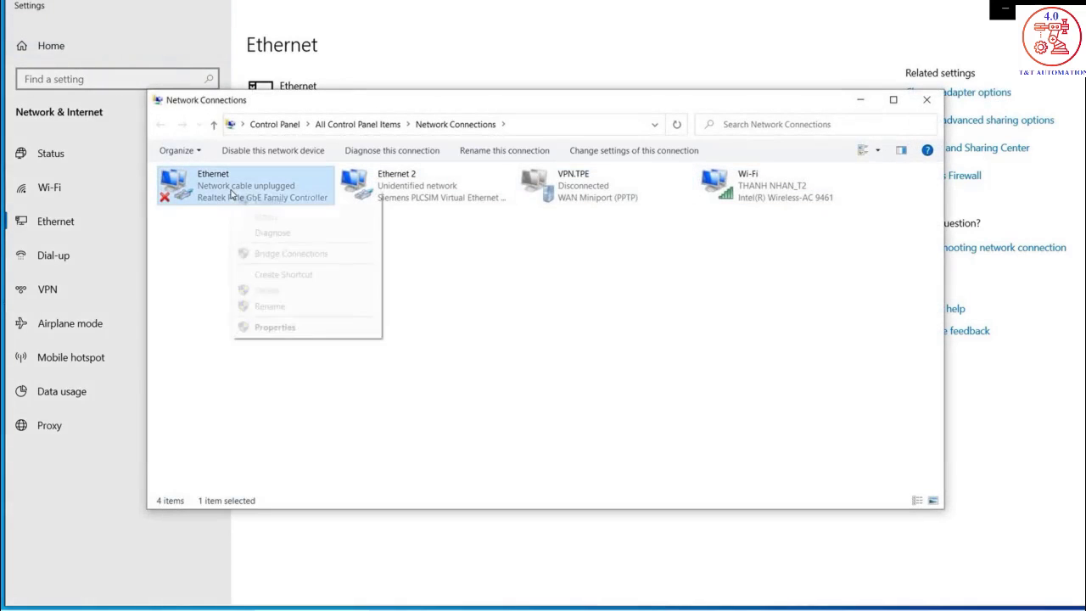
click(260, 334)
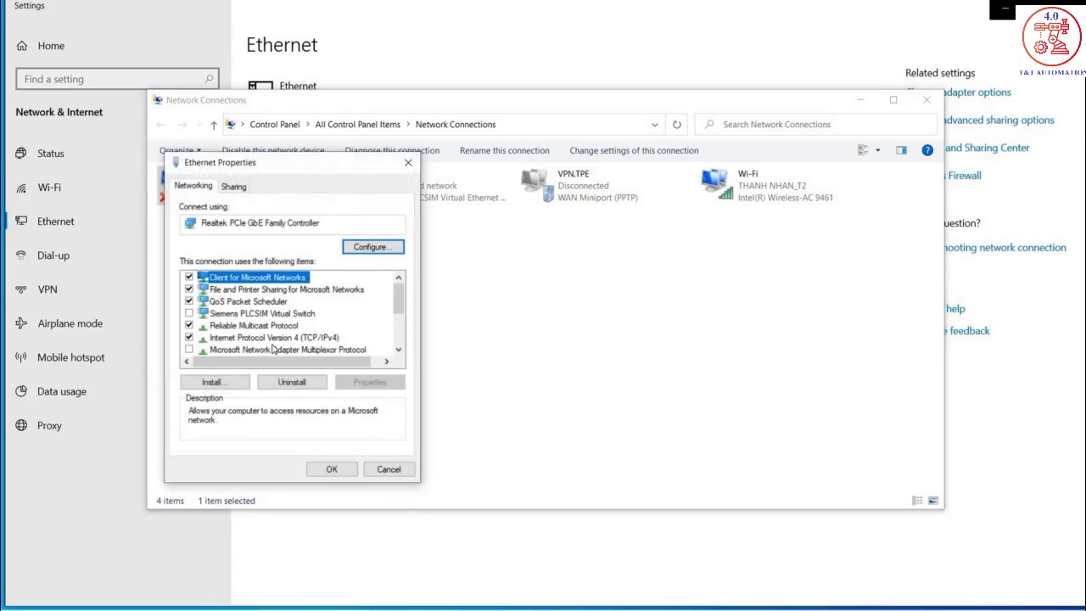
double_click(275, 341)
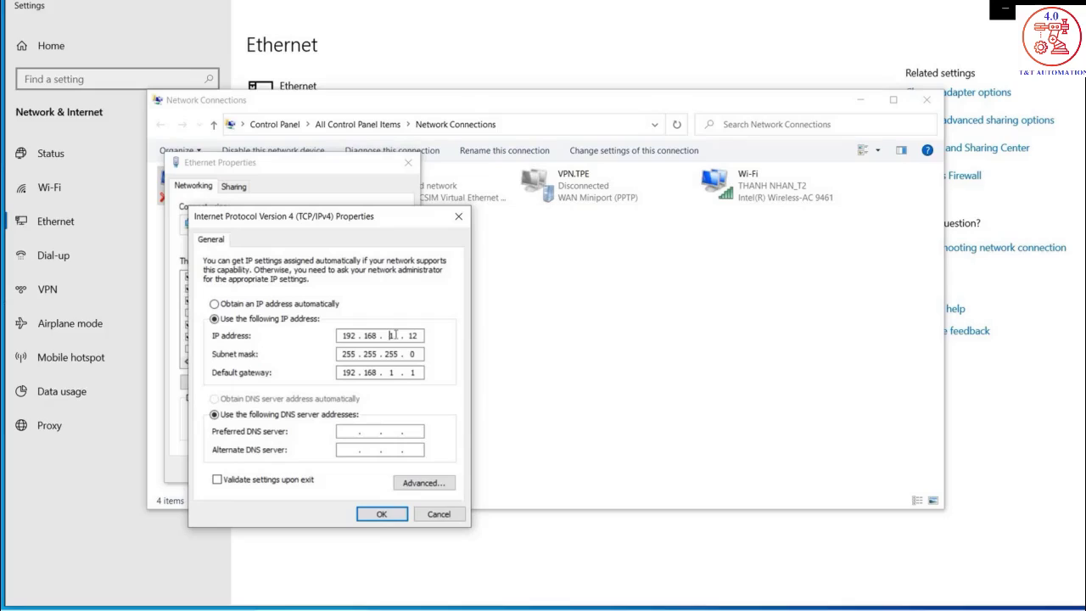
click(374, 518)
click(609, 373)
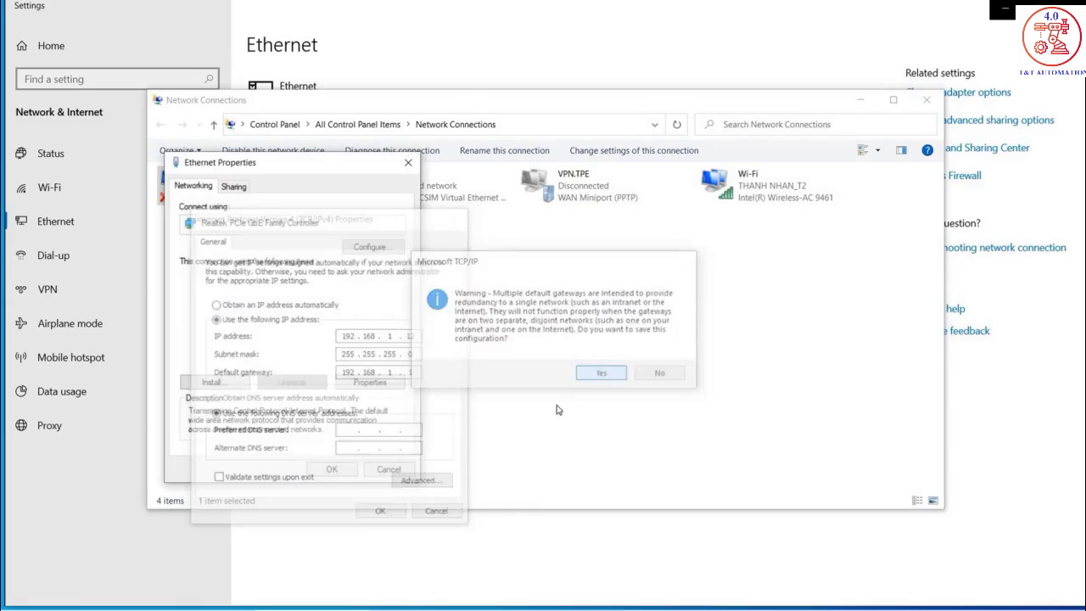
click(396, 469)
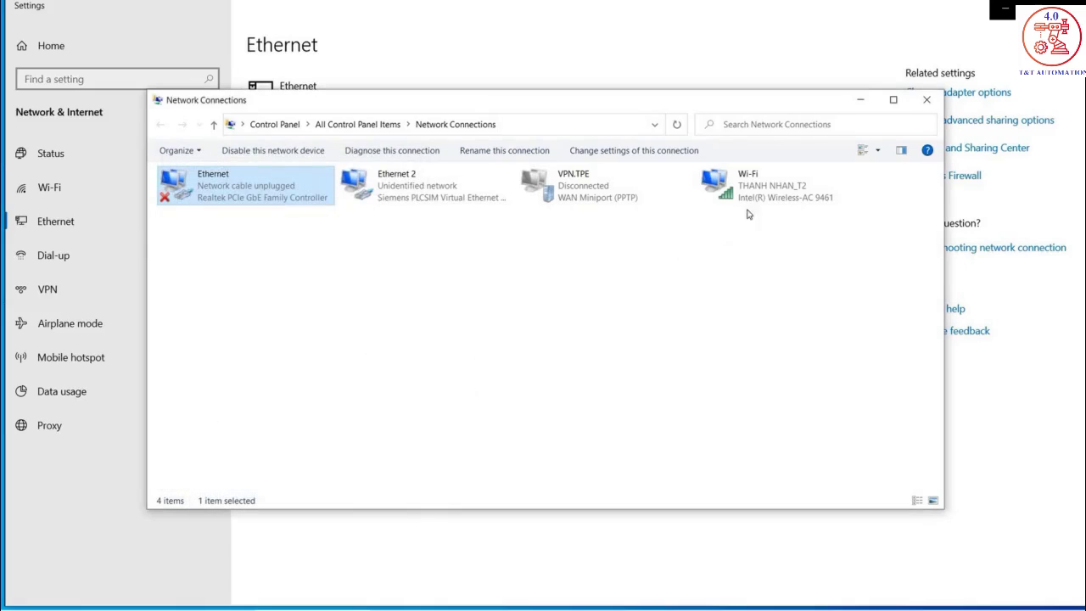
click(926, 100)
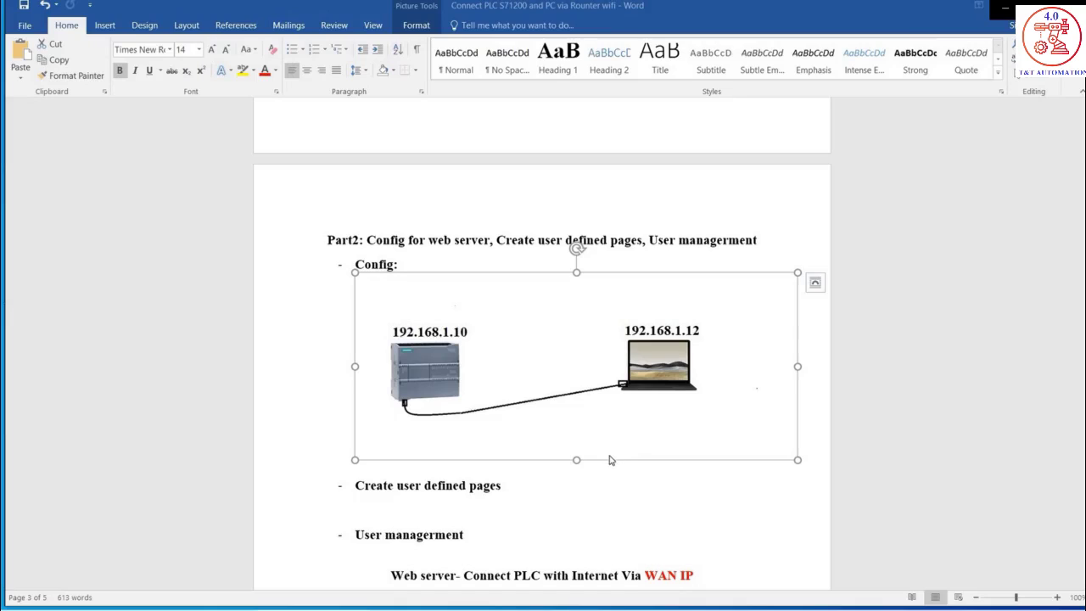
Switch back to TIA Portal, activate the web server on PLC_1, and turn off the HTTPS-only access restriction.
mouse_move(523, 607)
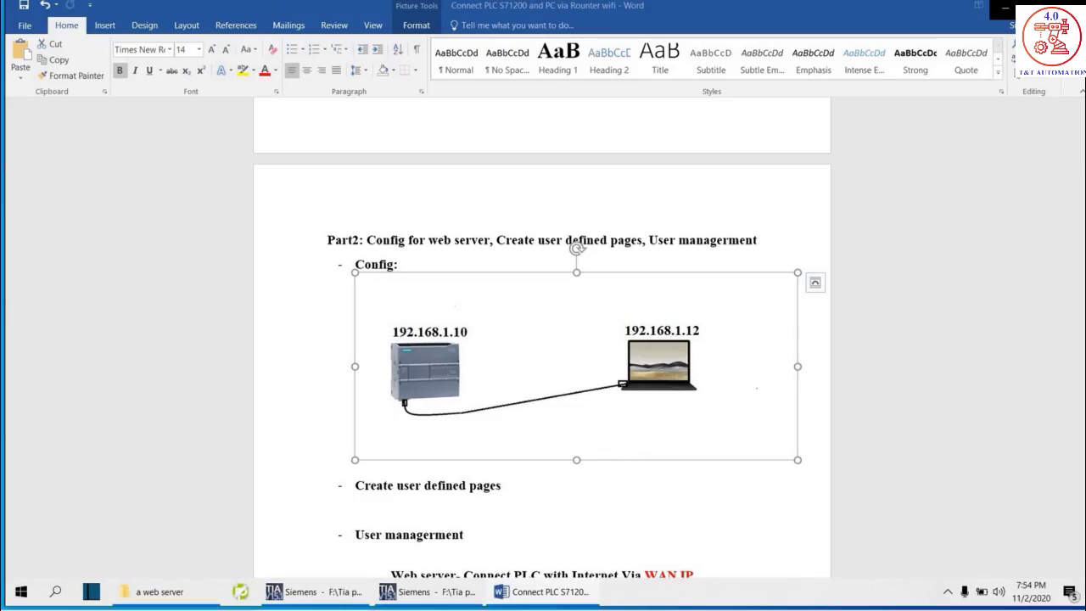
click(426, 592)
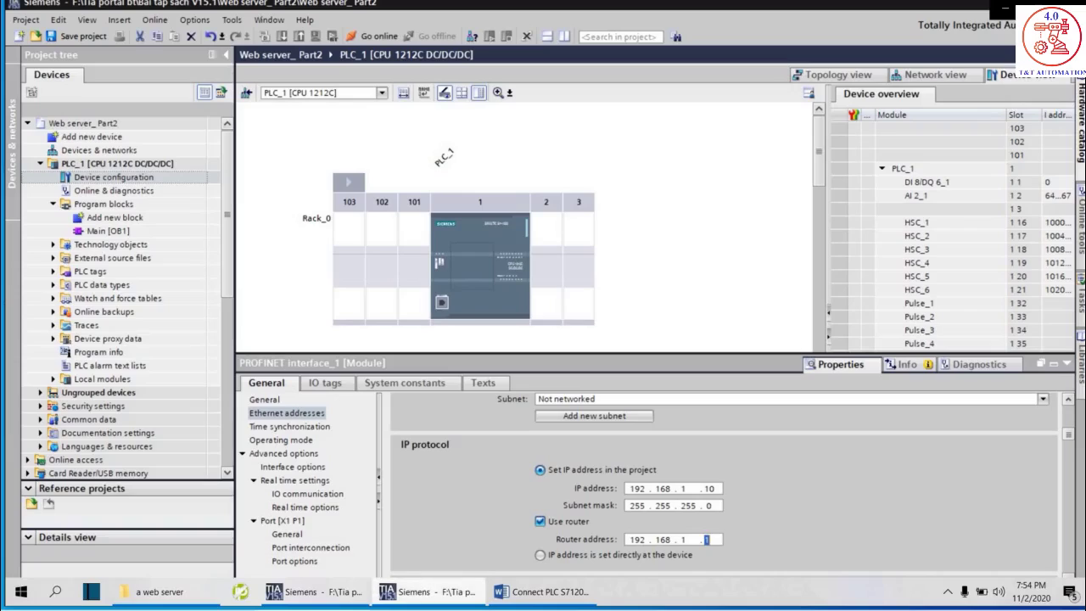
click(480, 309)
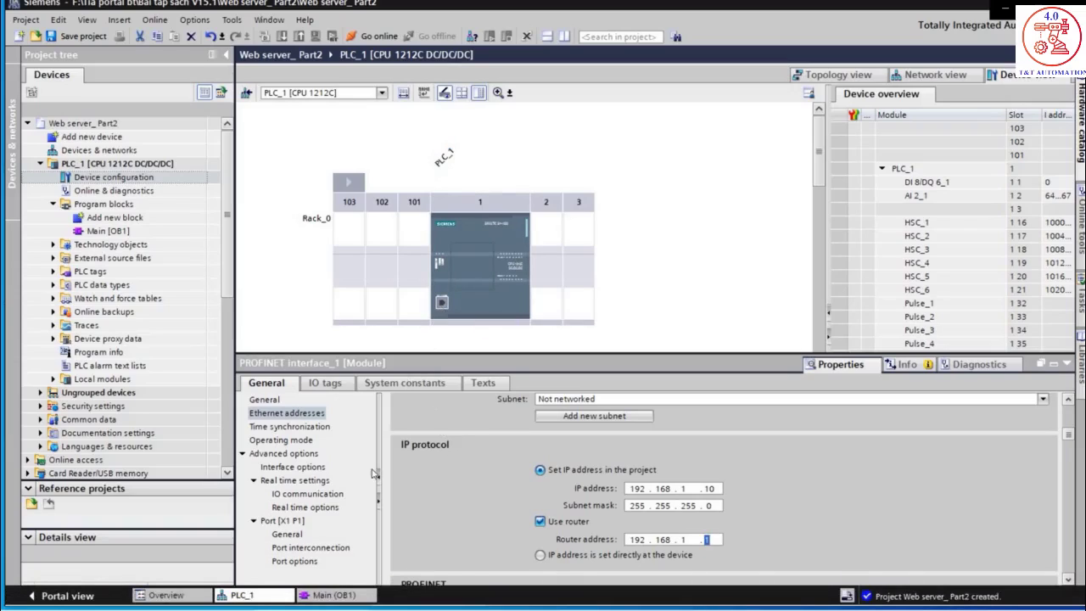
click(498, 316)
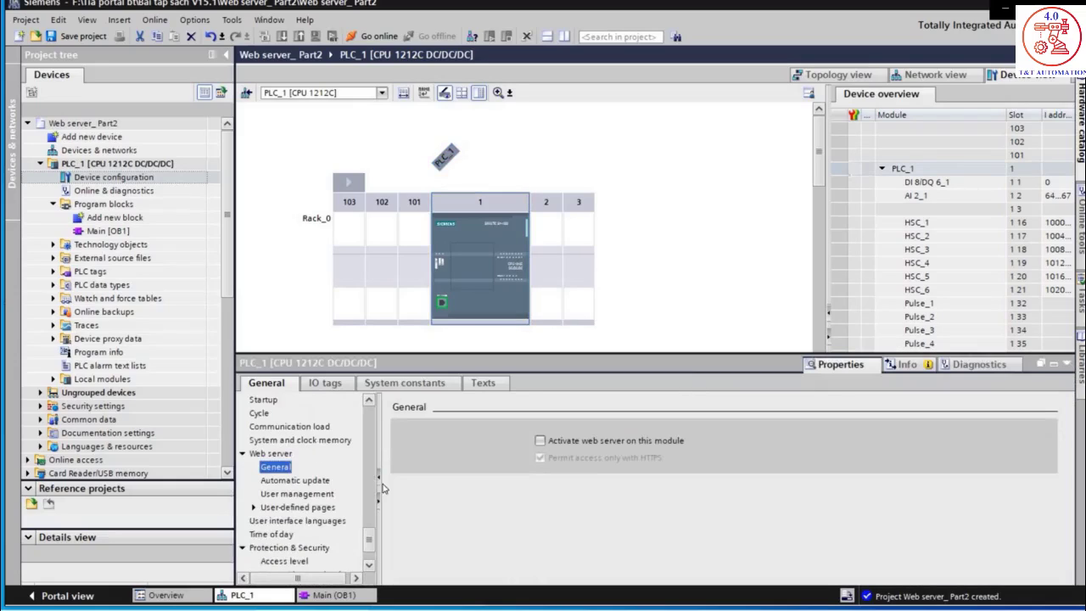
click(272, 455)
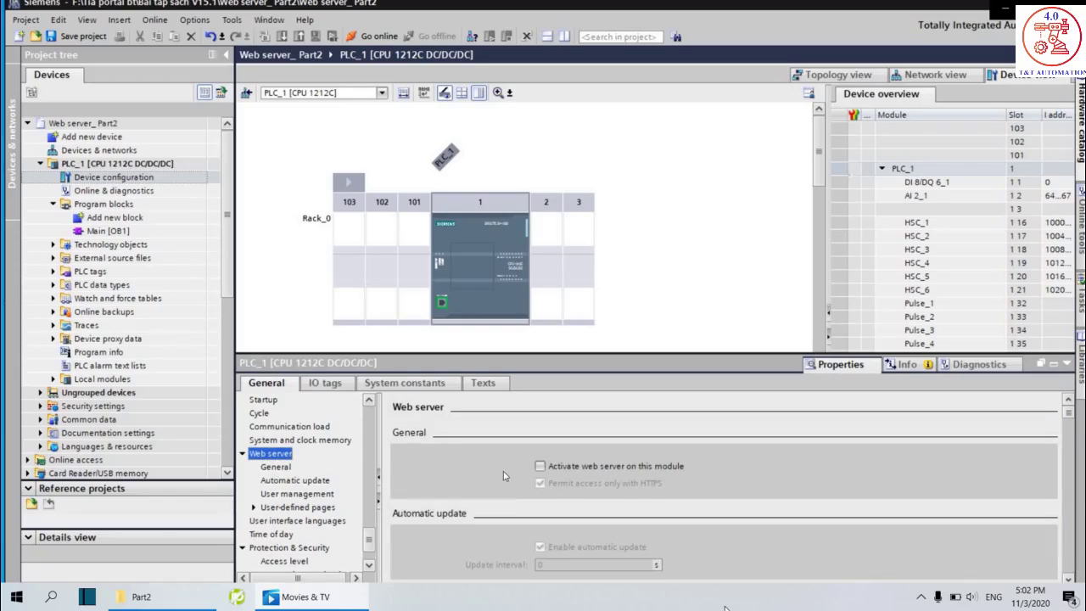
click(541, 468)
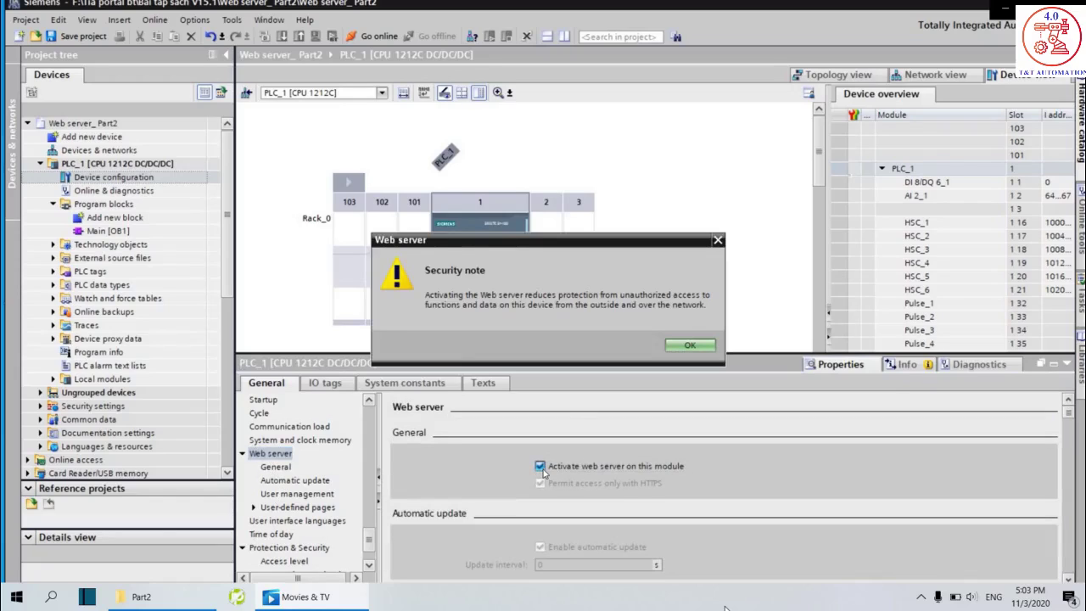
click(673, 347)
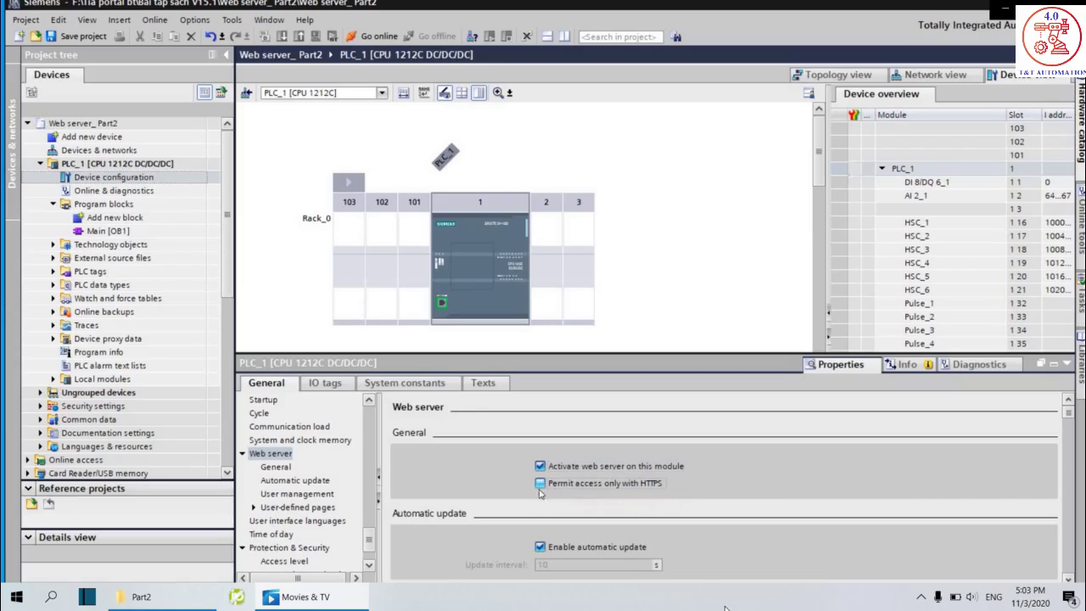
click(539, 488)
Authorize the web server user Everybody to open user-defined web pages and write in user-defined web pages.
scroll(513, 543, down, 2)
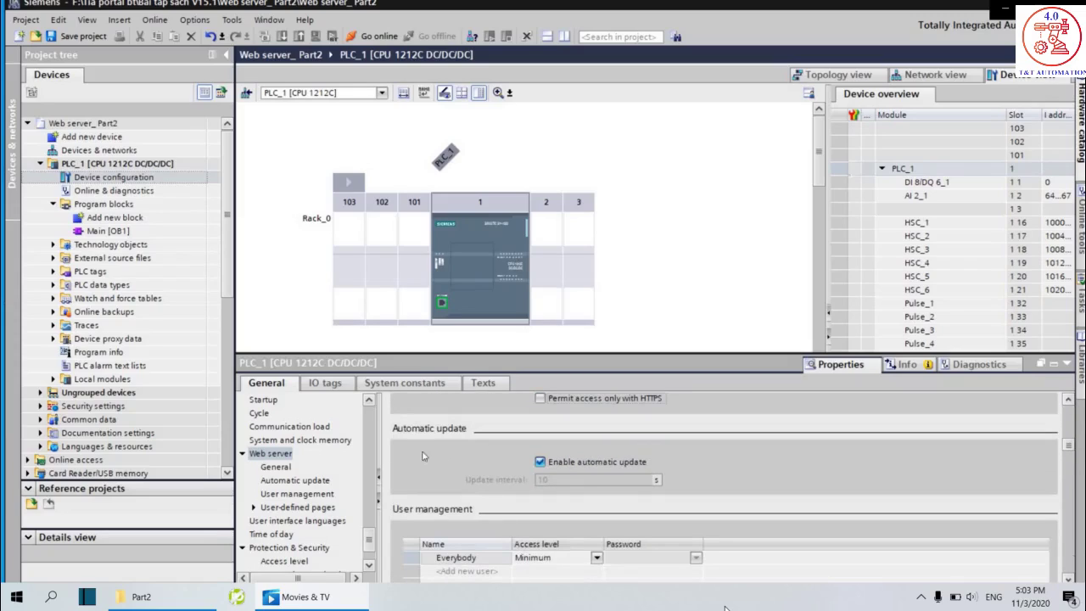
click(276, 467)
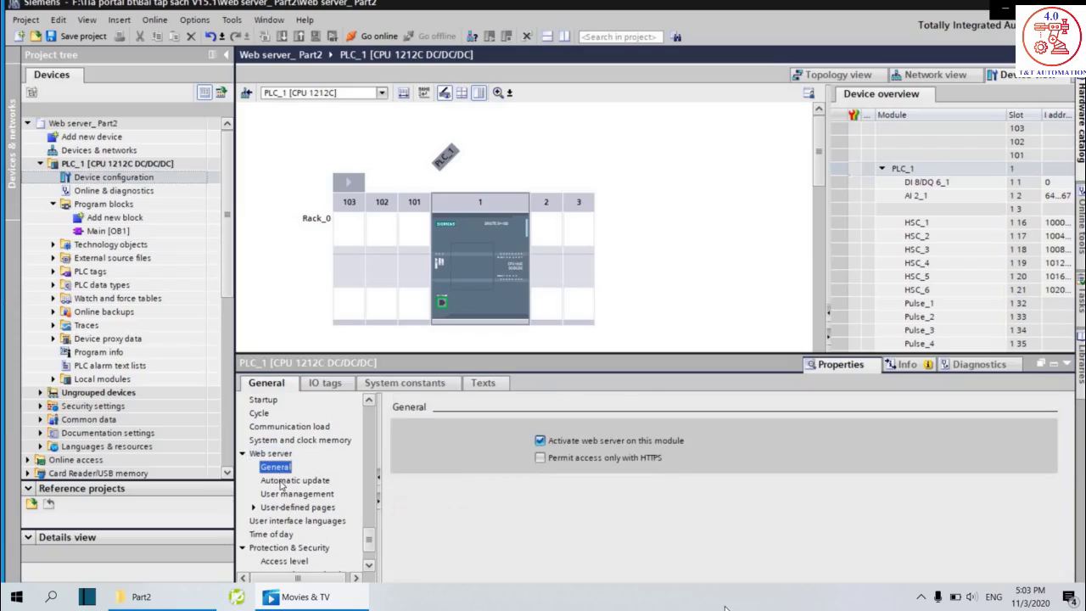
click(281, 482)
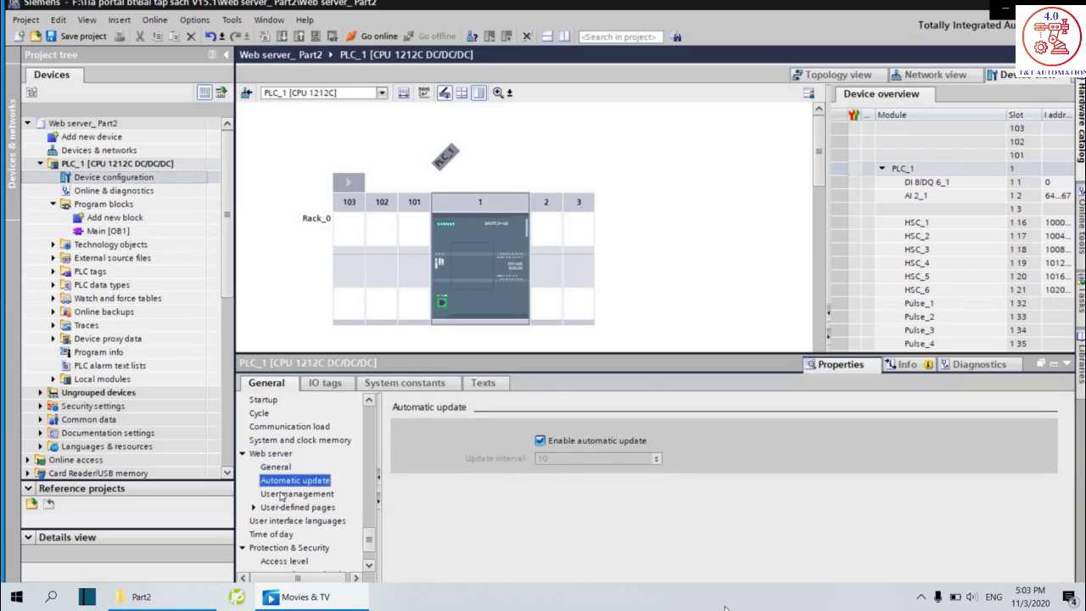
click(281, 496)
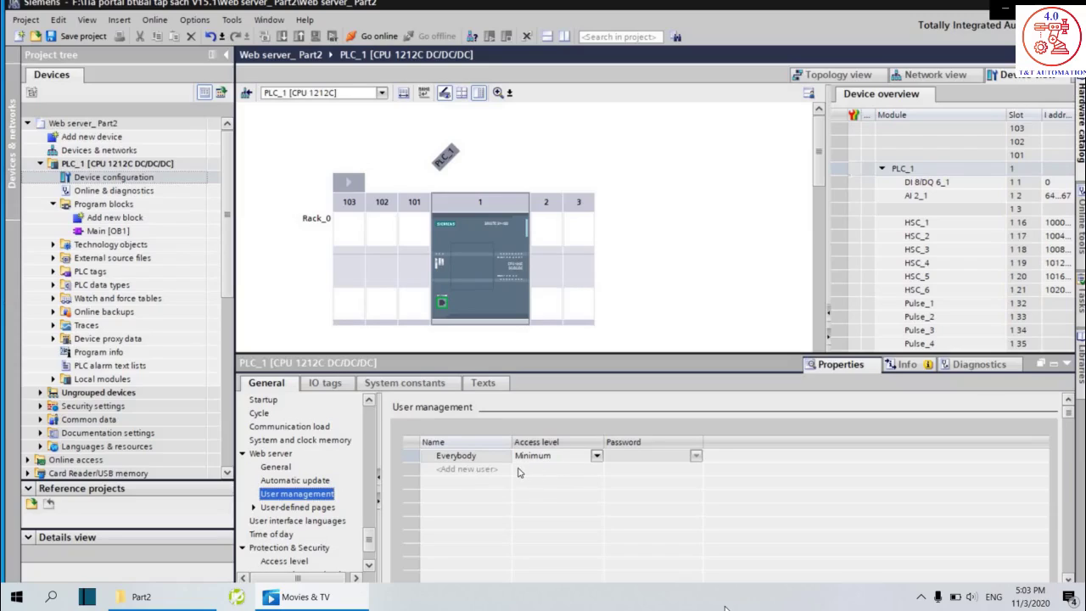
click(598, 457)
click(598, 456)
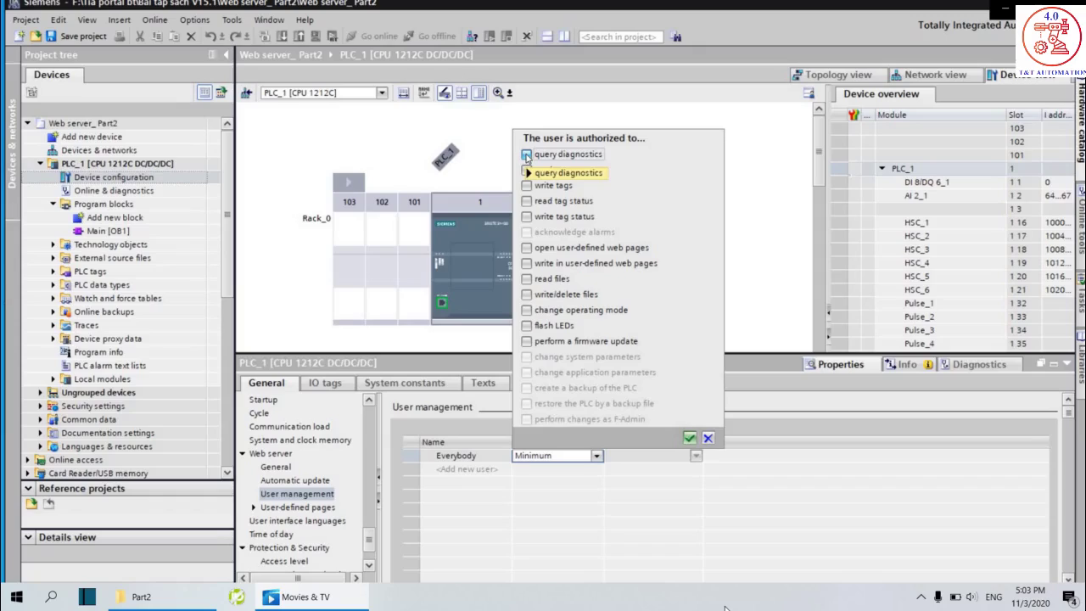
mouse_move(536, 268)
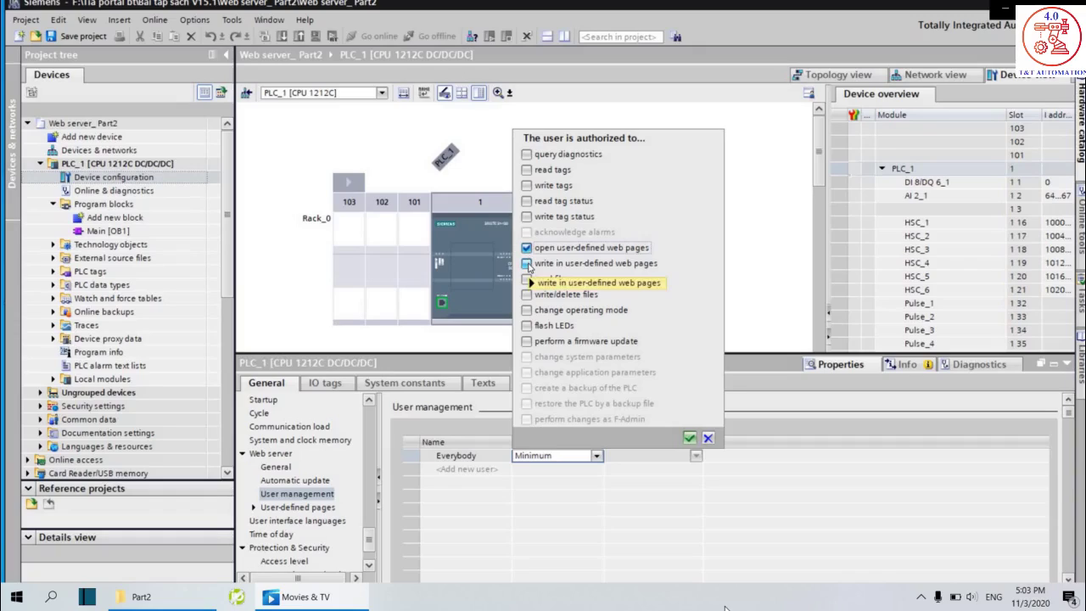
click(527, 264)
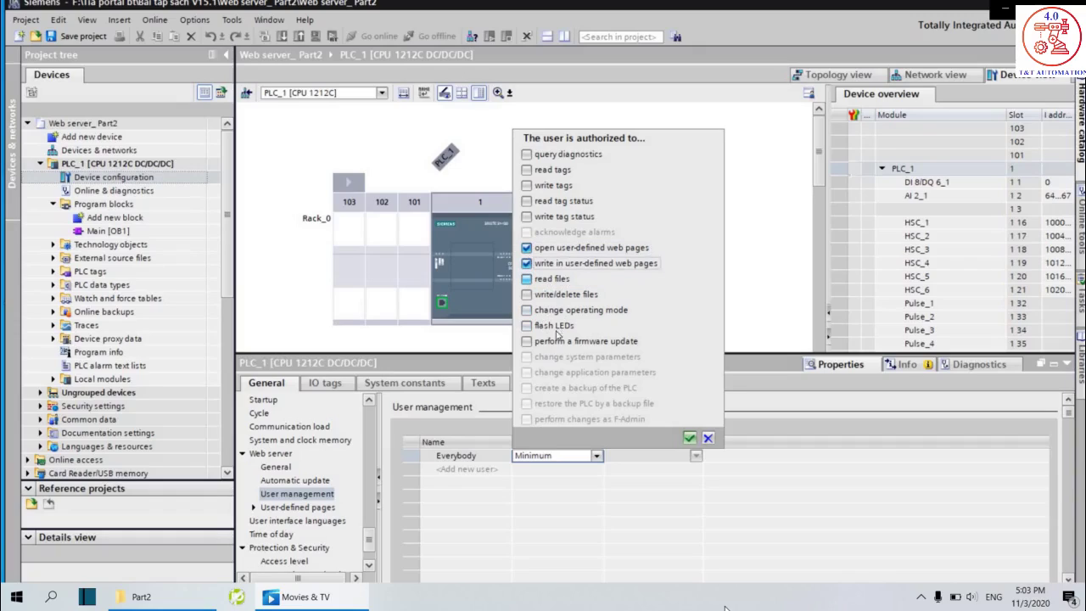
click(690, 439)
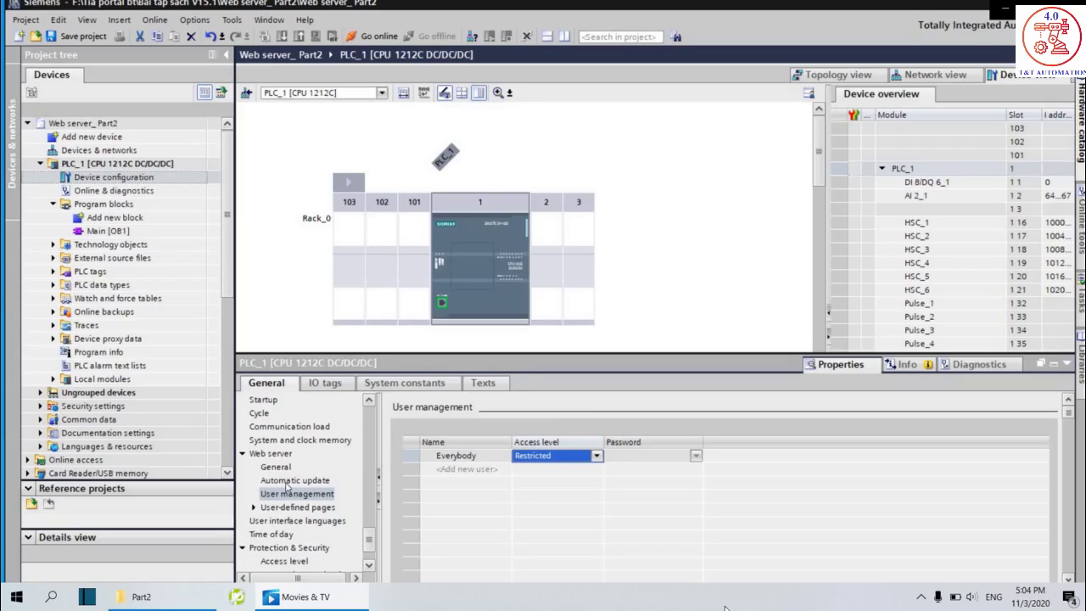
Review the web server's settings for user-defined pages, including the advanced DB number options.
click(253, 508)
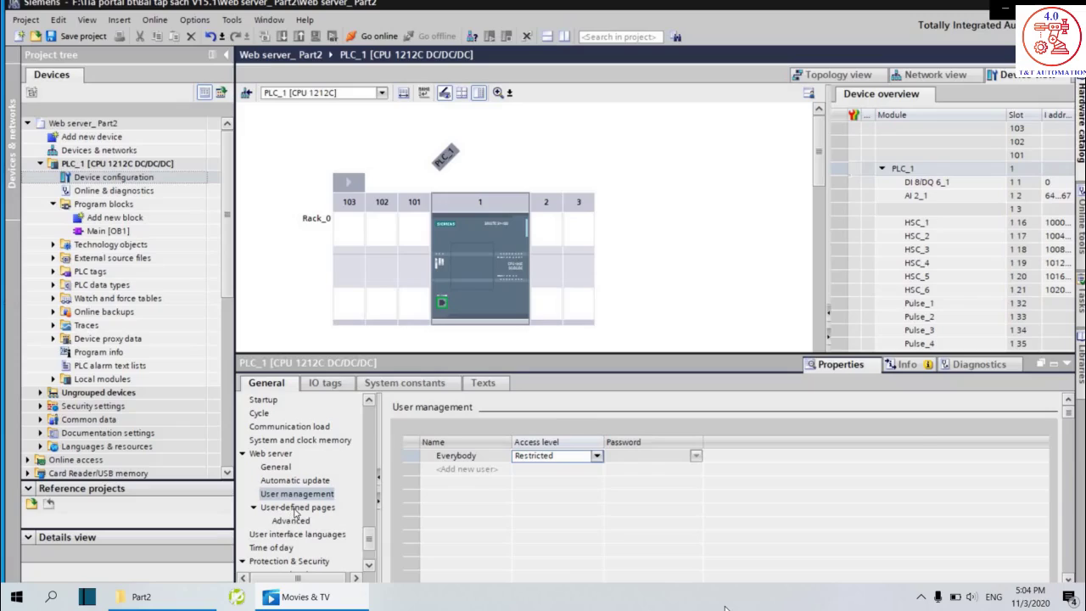
click(297, 507)
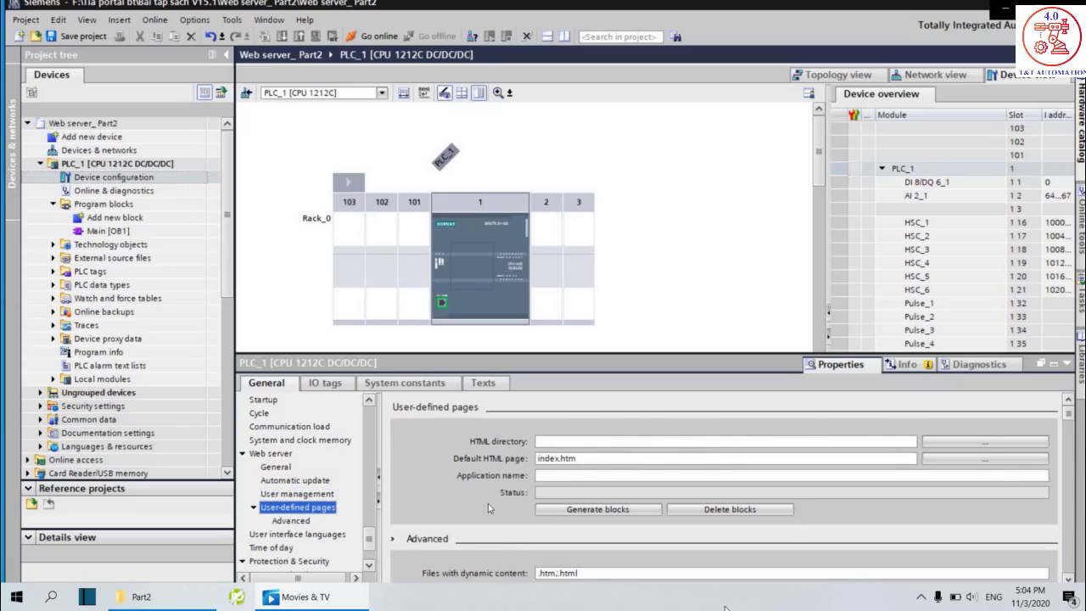
click(291, 521)
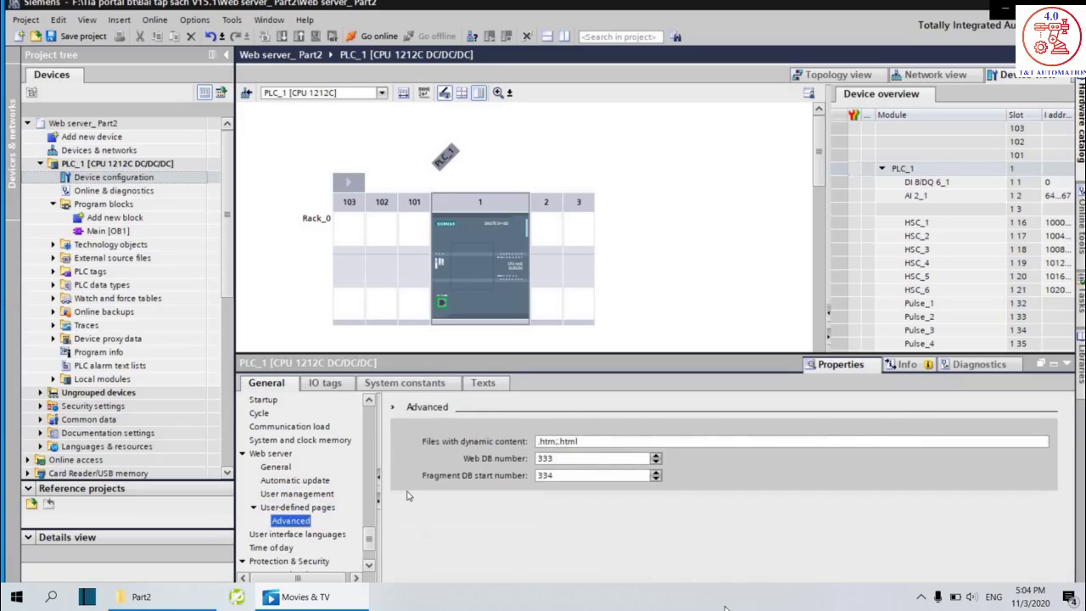
scroll(324, 536, down, 1)
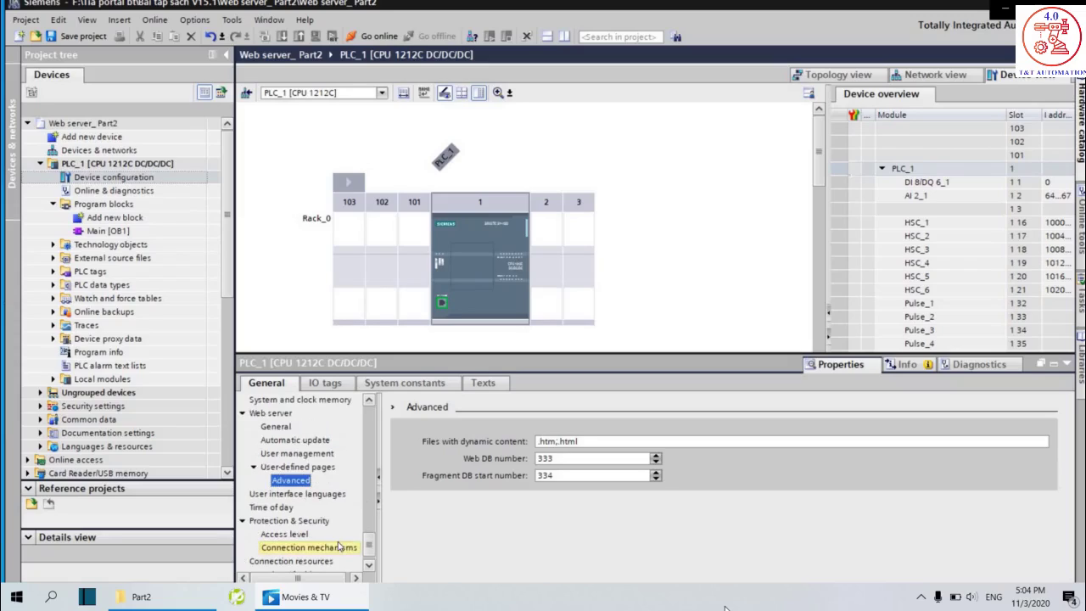
Set PLC_1's time zone to (UTC +07:00) Bangkok, Hanoi, Jakarta in the time of day properties.
click(268, 508)
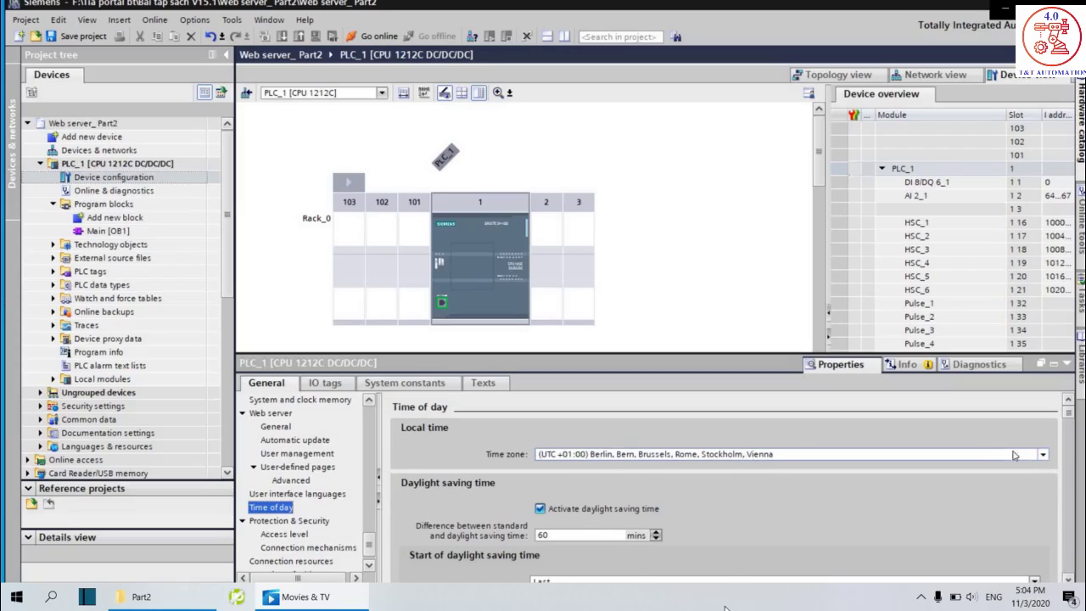
click(1042, 454)
scroll(679, 534, down, 3)
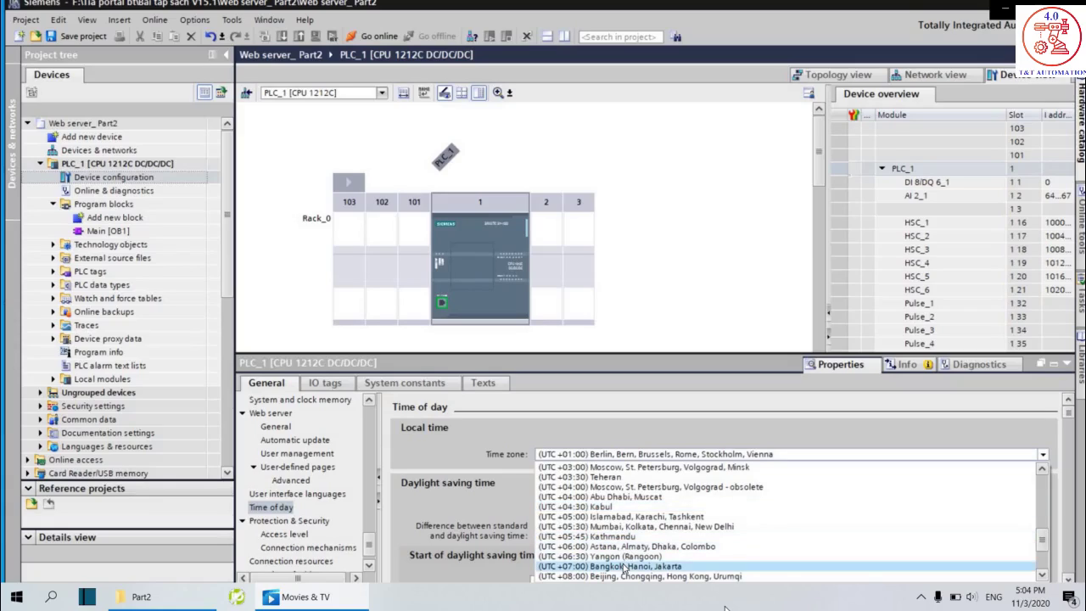
click(625, 566)
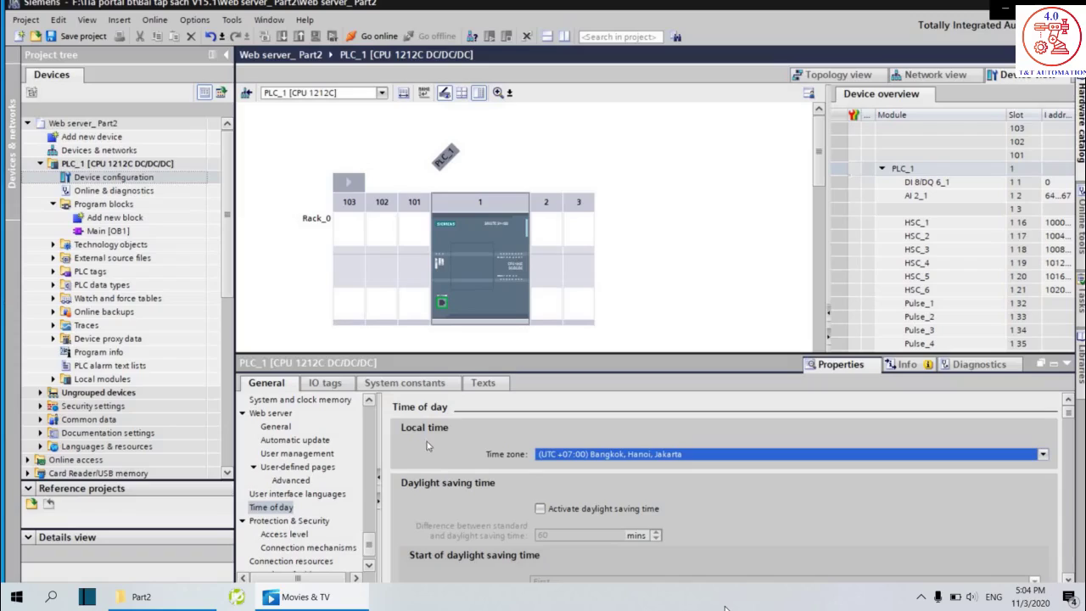
Open the Main [OB1] block and insert the WWW web server communication instruction into Network 1.
double_click(133, 231)
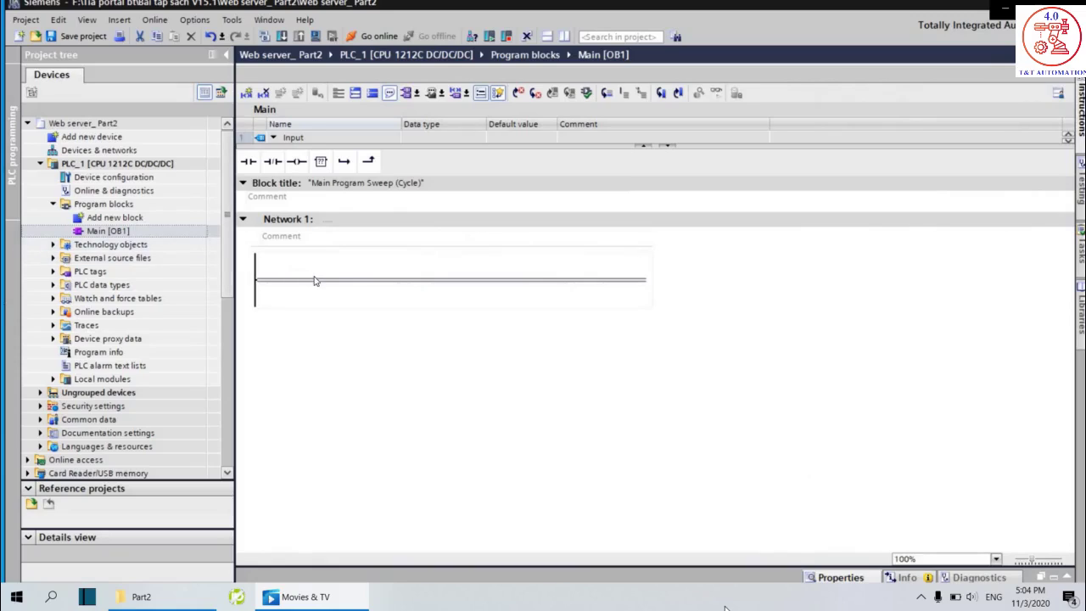
click(314, 281)
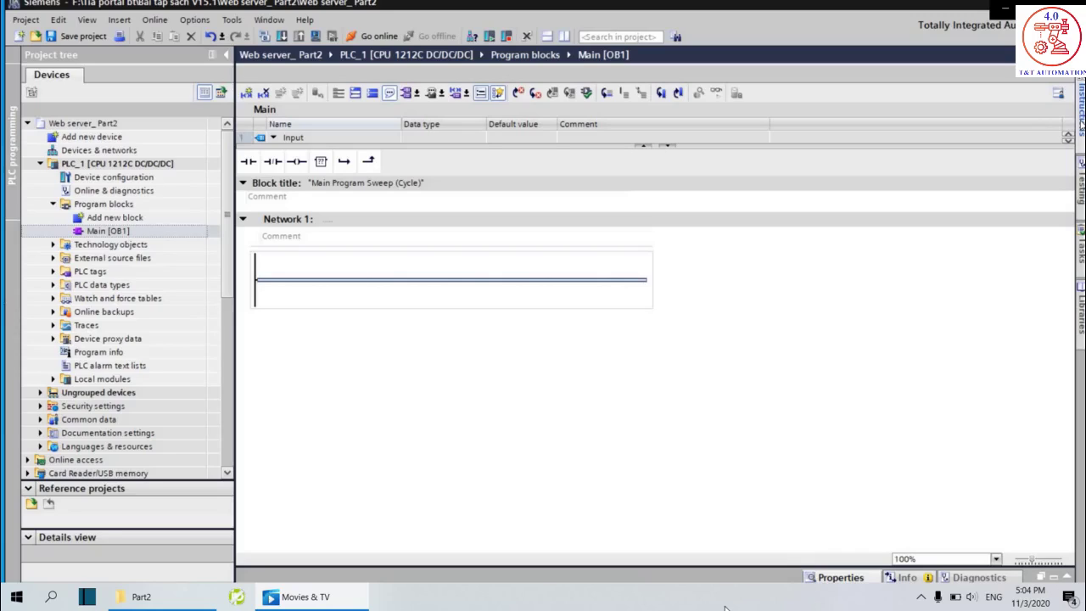
click(1081, 110)
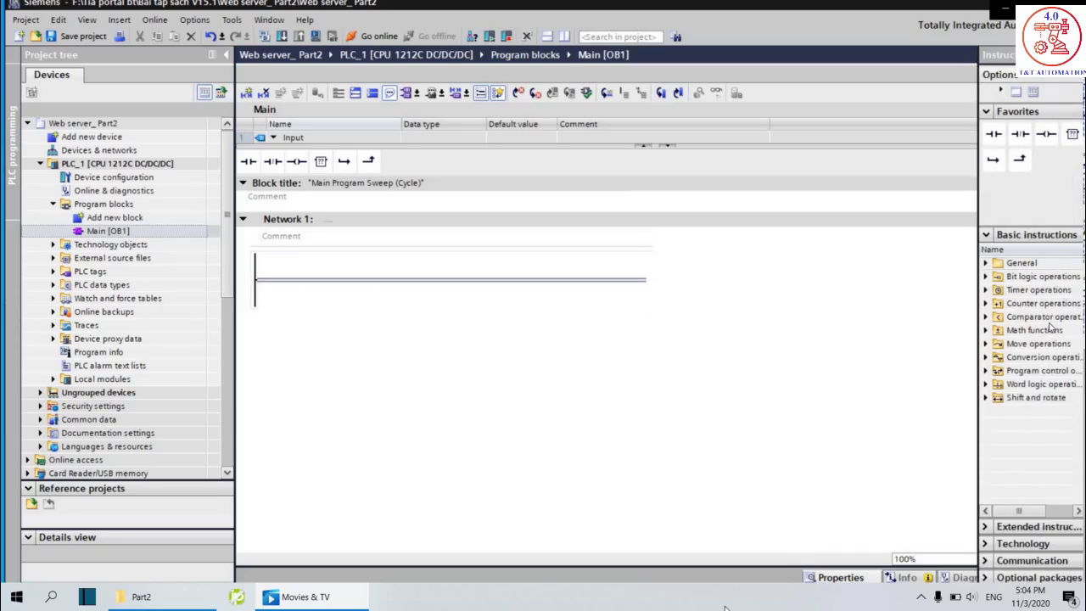
click(986, 561)
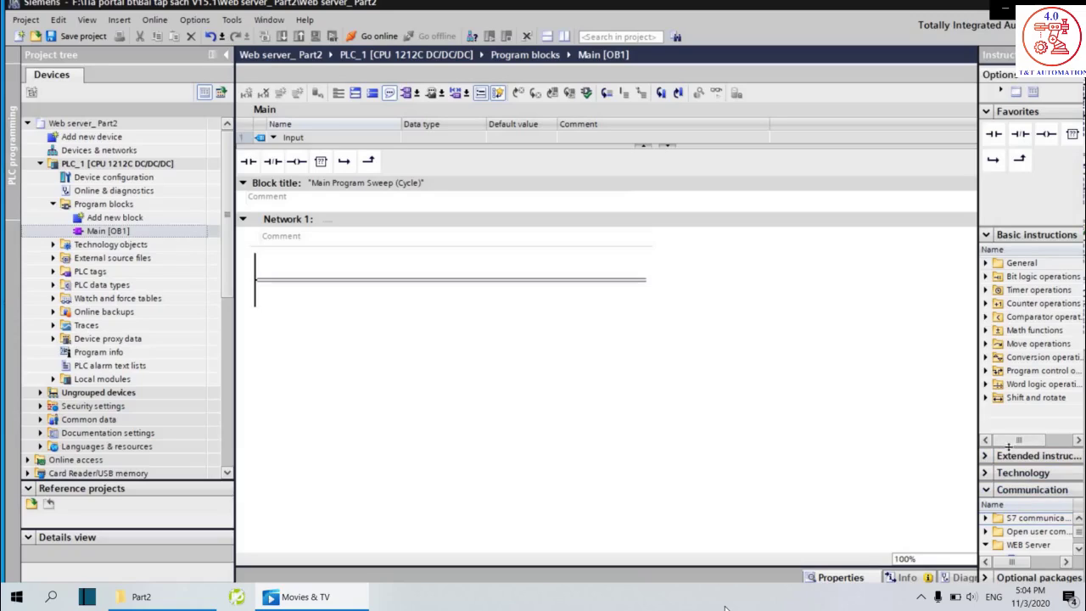
drag(1008, 447, 1010, 312)
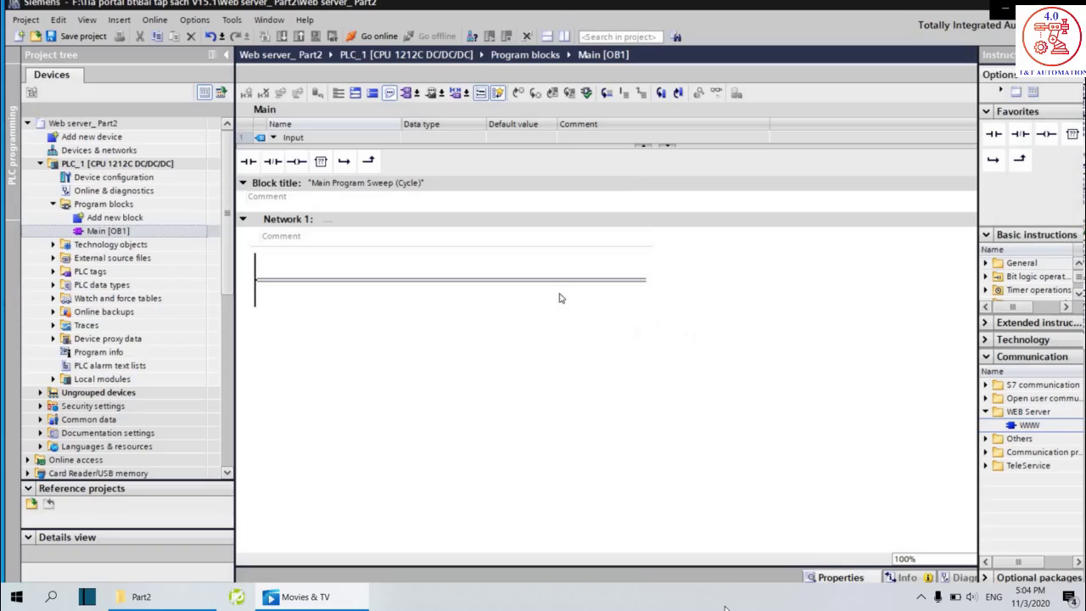
drag(560, 297, 505, 286)
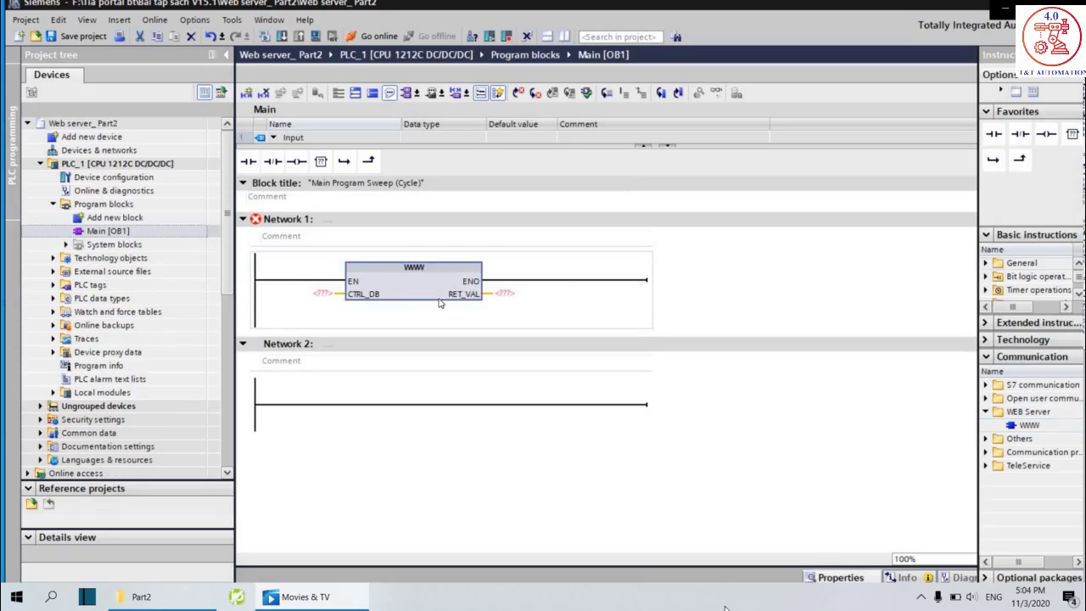
Assign 333 to the WWW instruction's CTRL_DB input and MW100 to its RET_VAL output.
click(311, 295)
text(3)
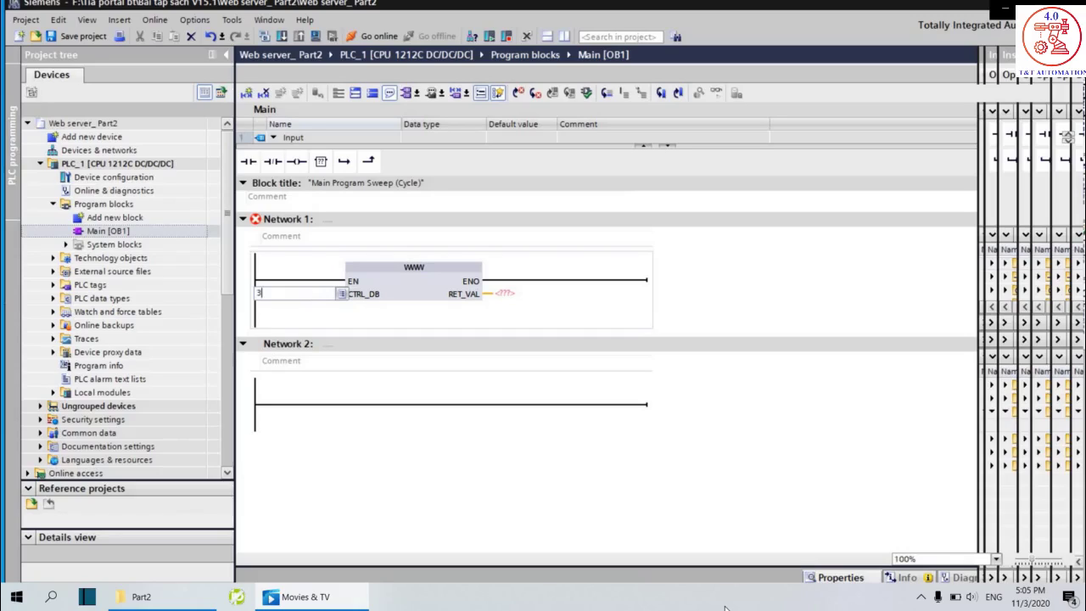
text(33)
click(502, 294)
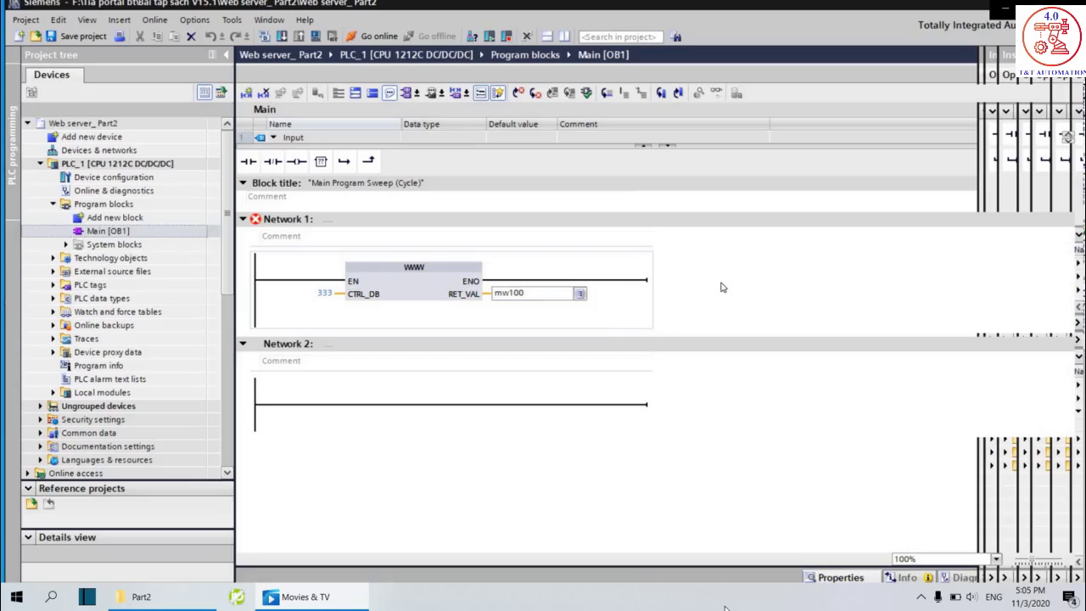
key(Return)
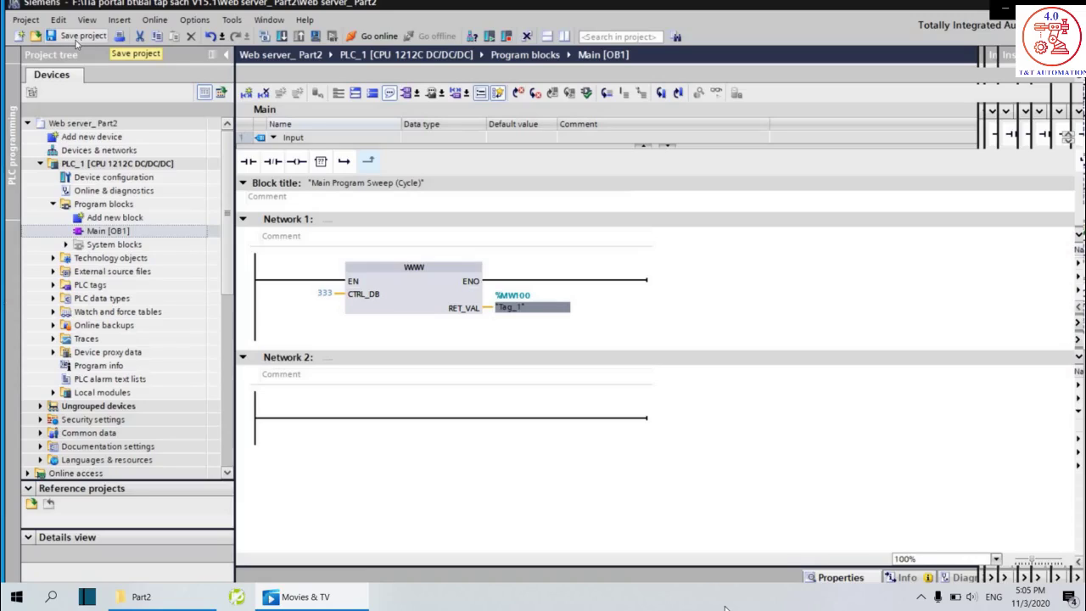
Save the project and compile the PLC_1 program.
click(76, 39)
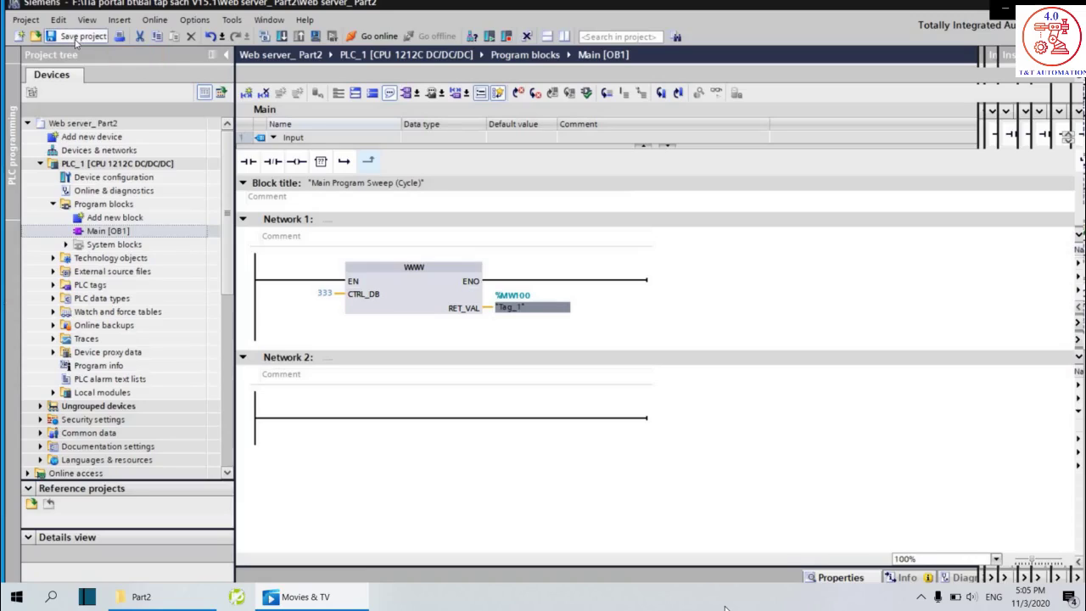
click(265, 37)
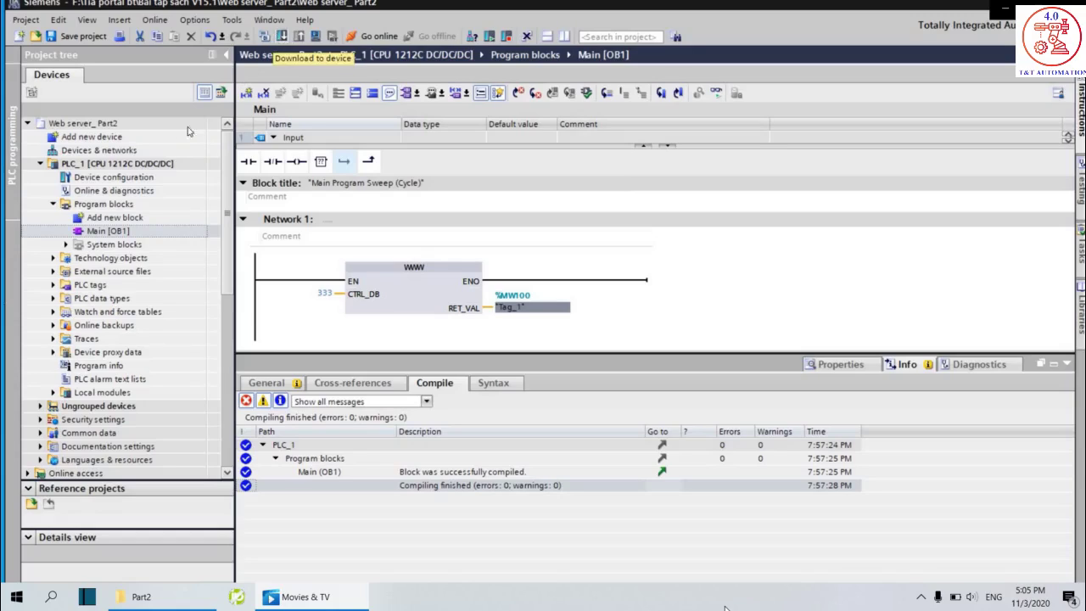
Start a download to PLC_1 and search for target devices with the same addresses.
click(281, 35)
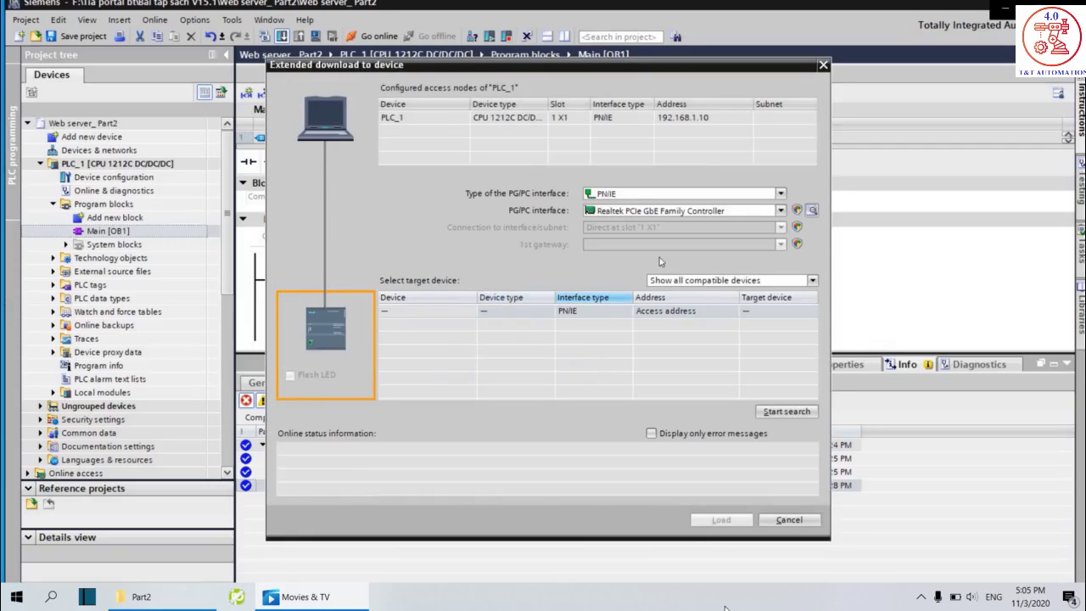
click(813, 282)
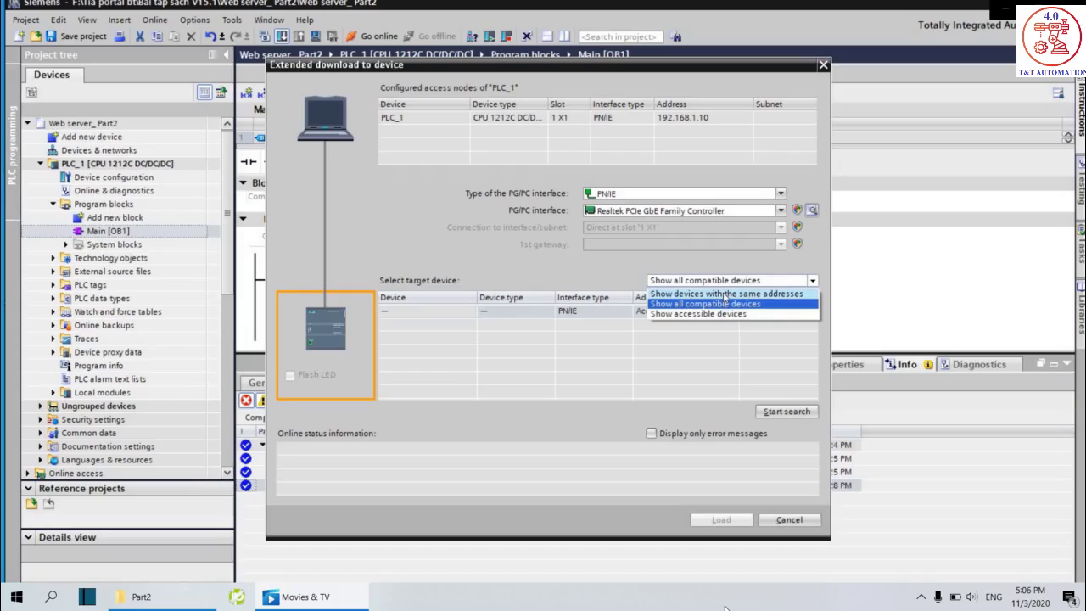
click(726, 293)
click(769, 412)
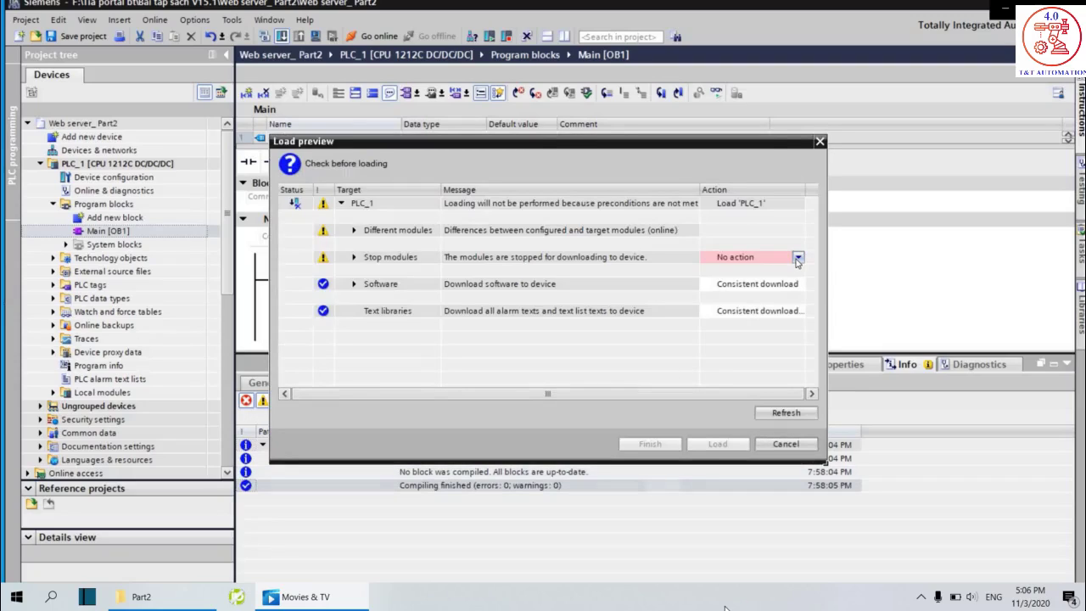
Load PLC_1 with the Stop modules action set to Stop all, finish the download, and go online.
click(797, 257)
click(752, 281)
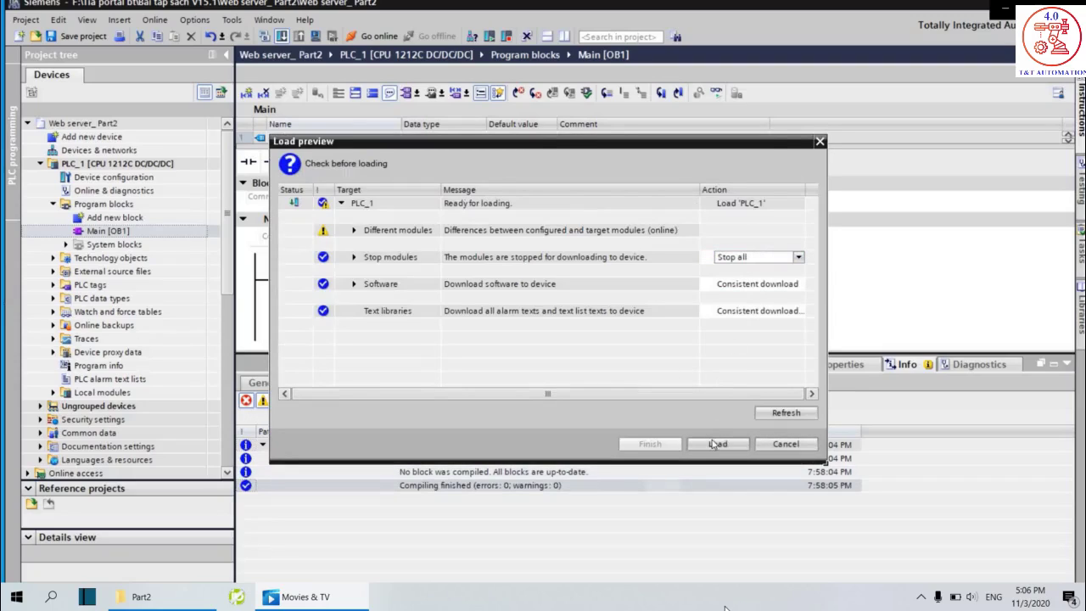
click(713, 445)
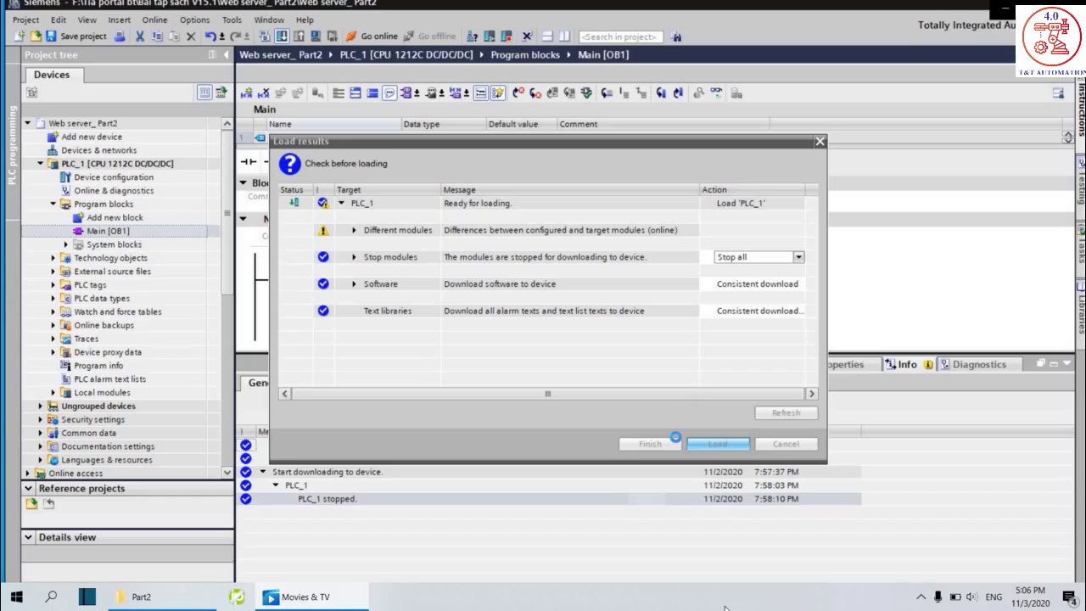
click(666, 445)
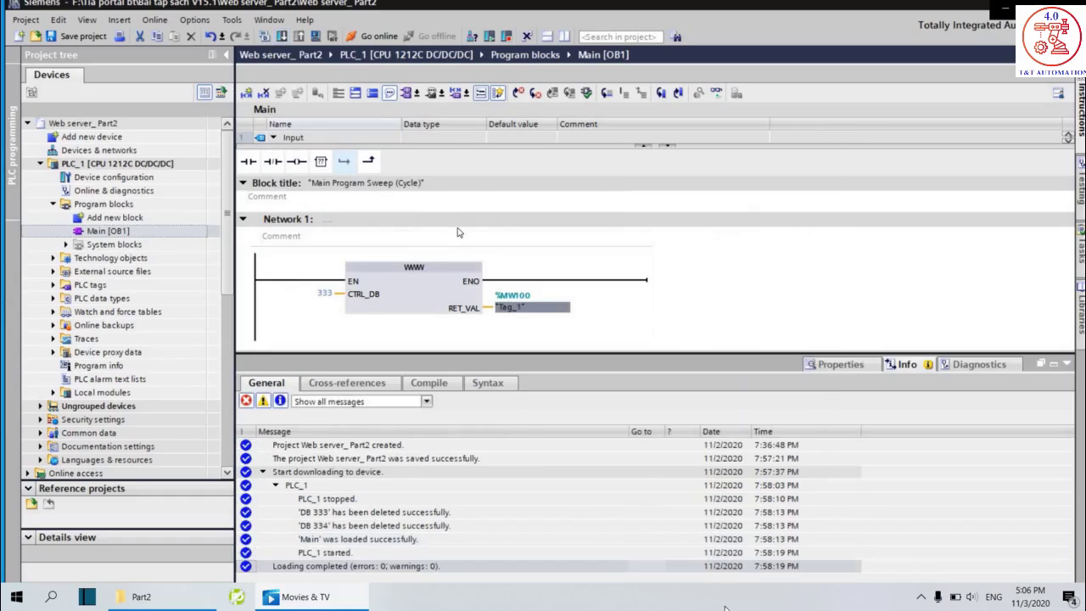
click(380, 36)
Switch to Google Chrome and open the PLC's web server at 192.168.1.10.
key(super)
text(g)
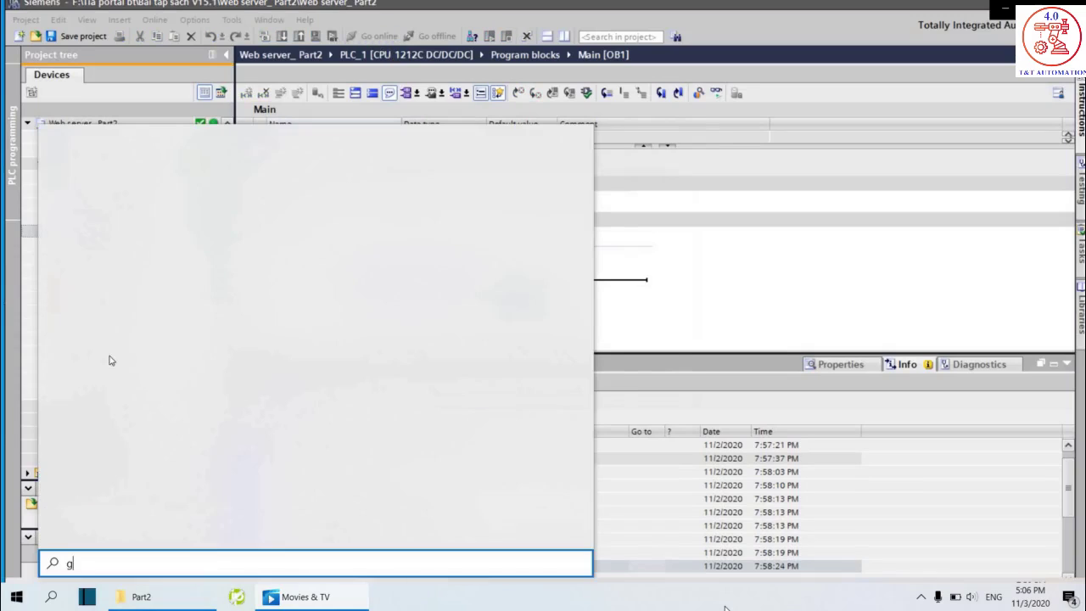
click(190, 225)
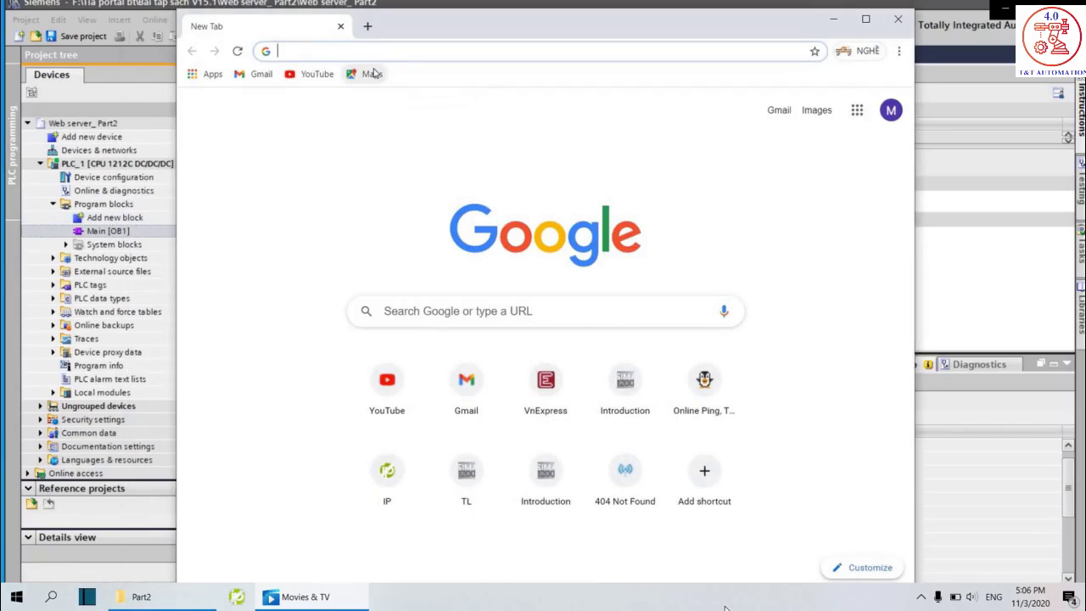
text(192.1)
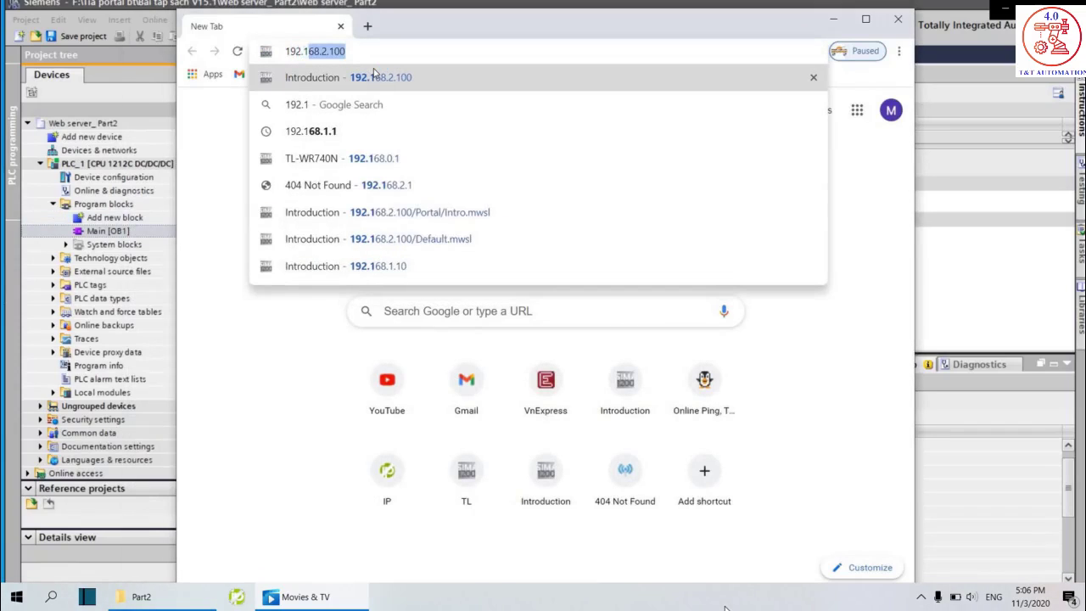
text(68.1.10)
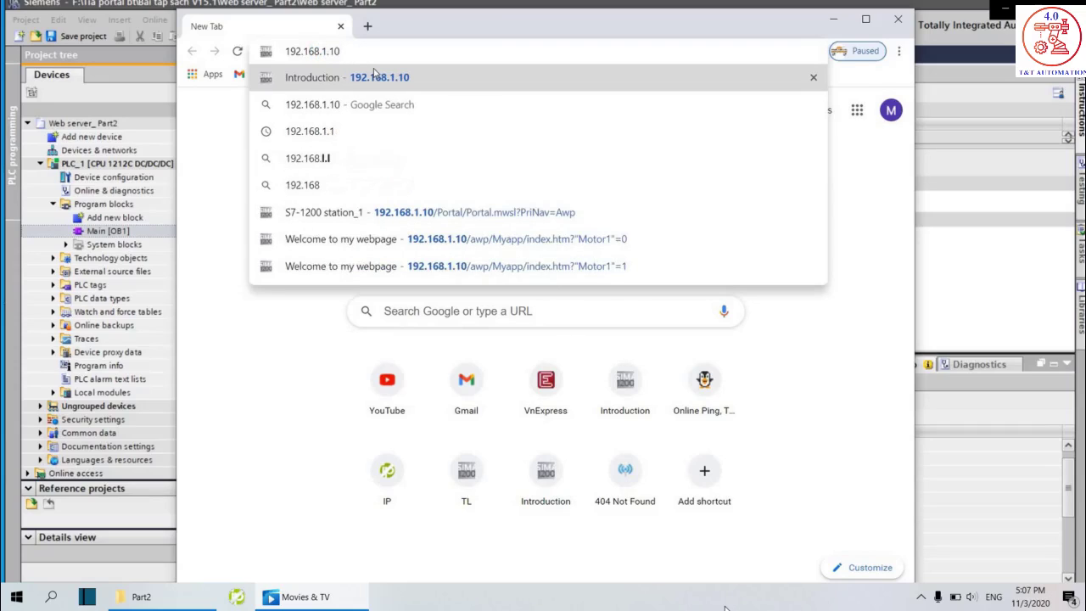
key(Return)
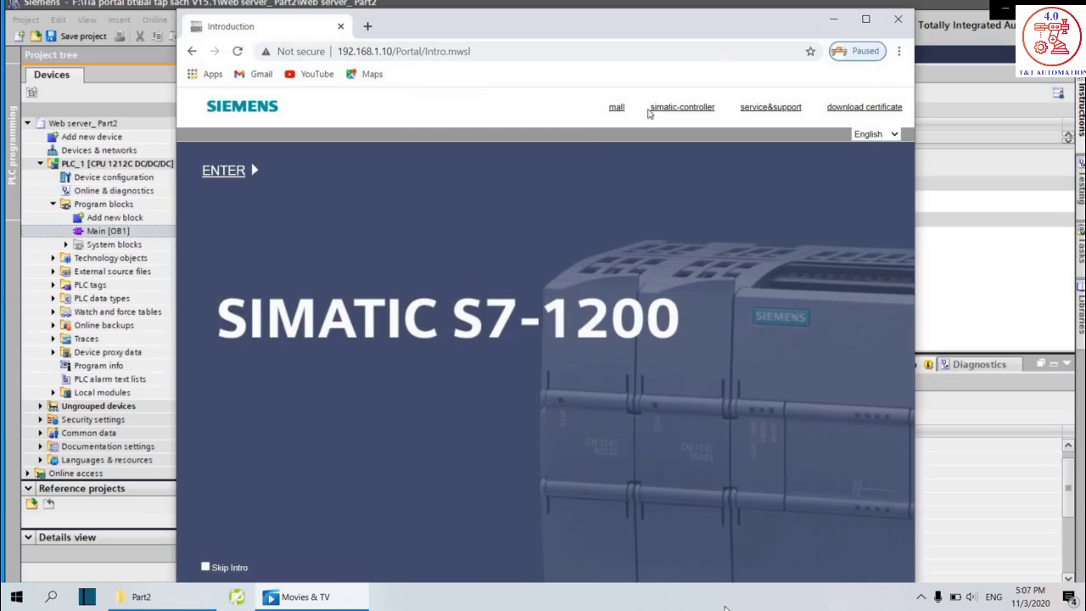
Maximize the browser, enter the S7-1200 web portal, and check its User-defined pages section.
click(865, 19)
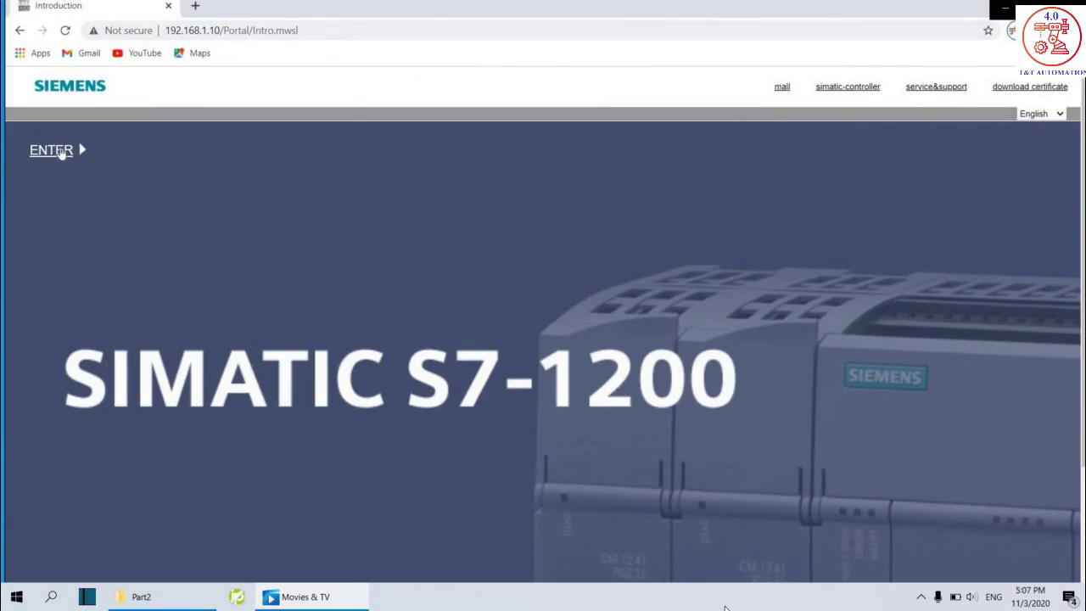
click(52, 151)
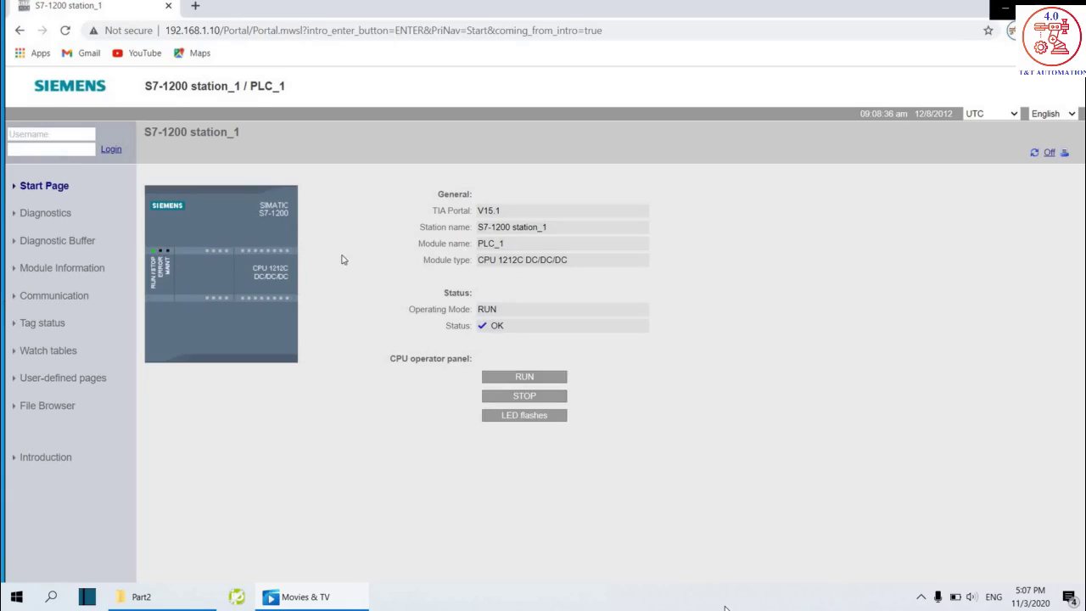
click(52, 382)
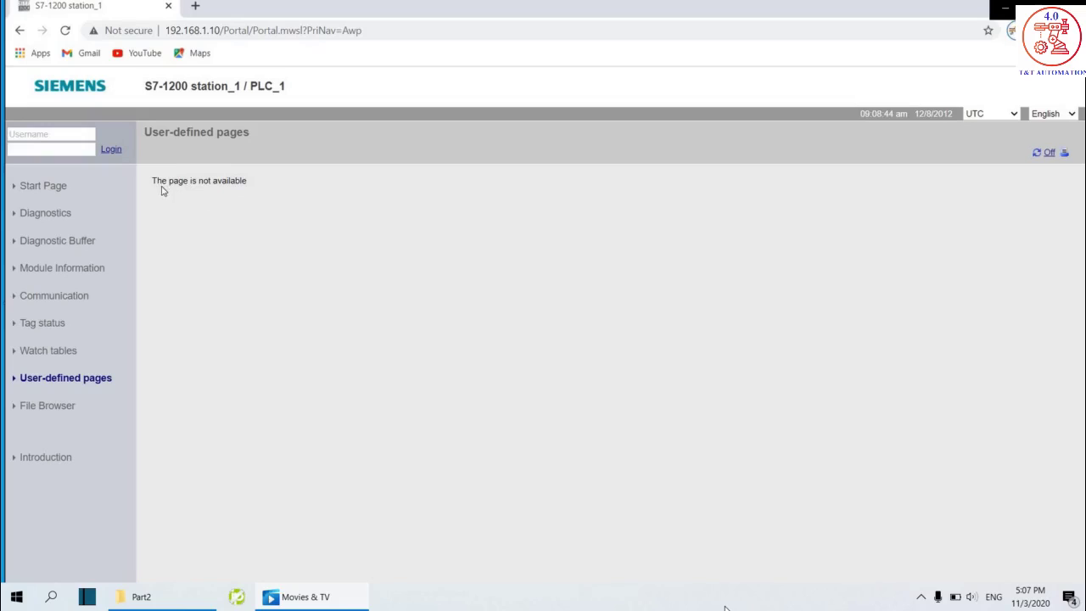
drag(168, 180, 320, 183)
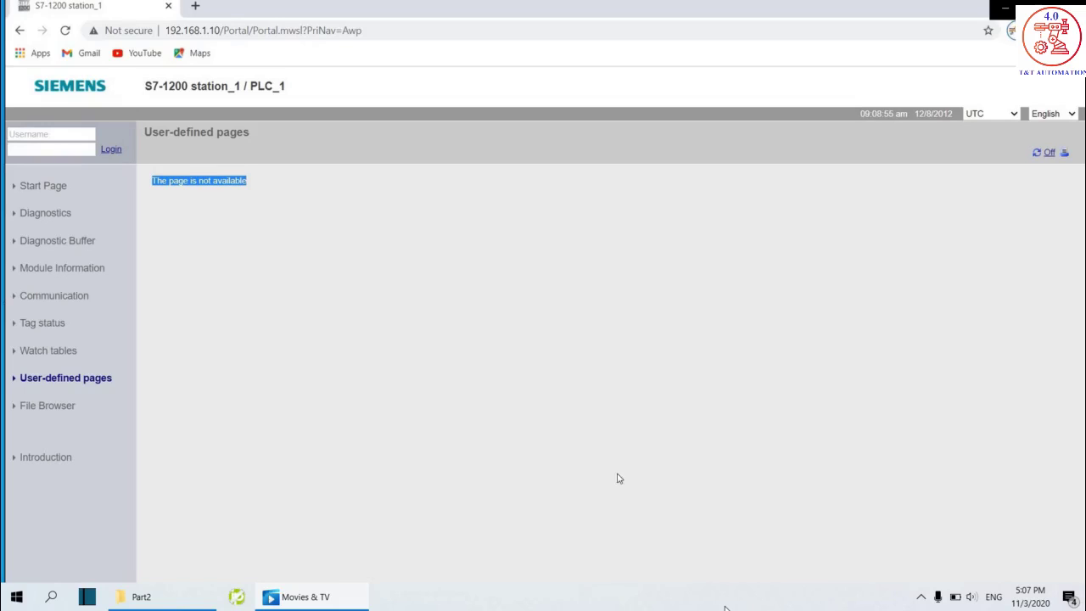
Switch back to TIA Portal to open PLC_1's User-defined pages properties, and close the web server's browser page.
key(alt+Tab)
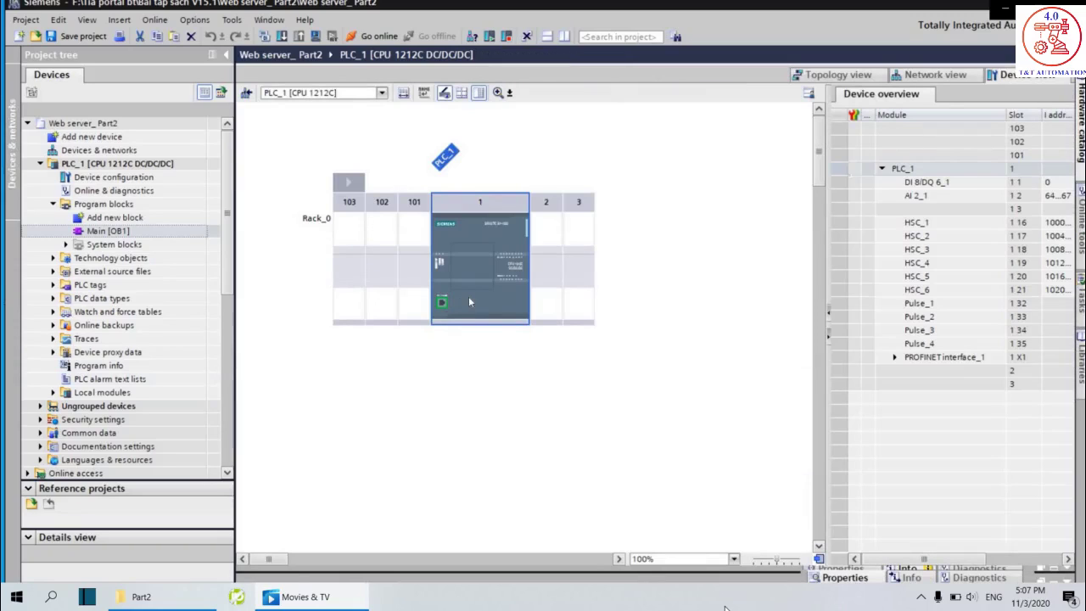
double_click(469, 301)
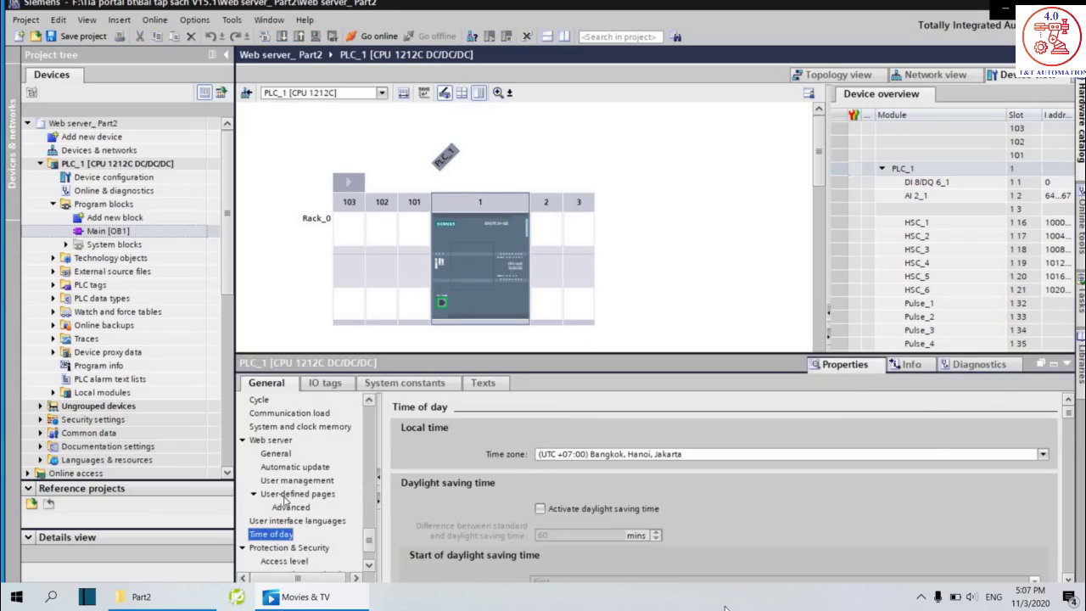
click(285, 495)
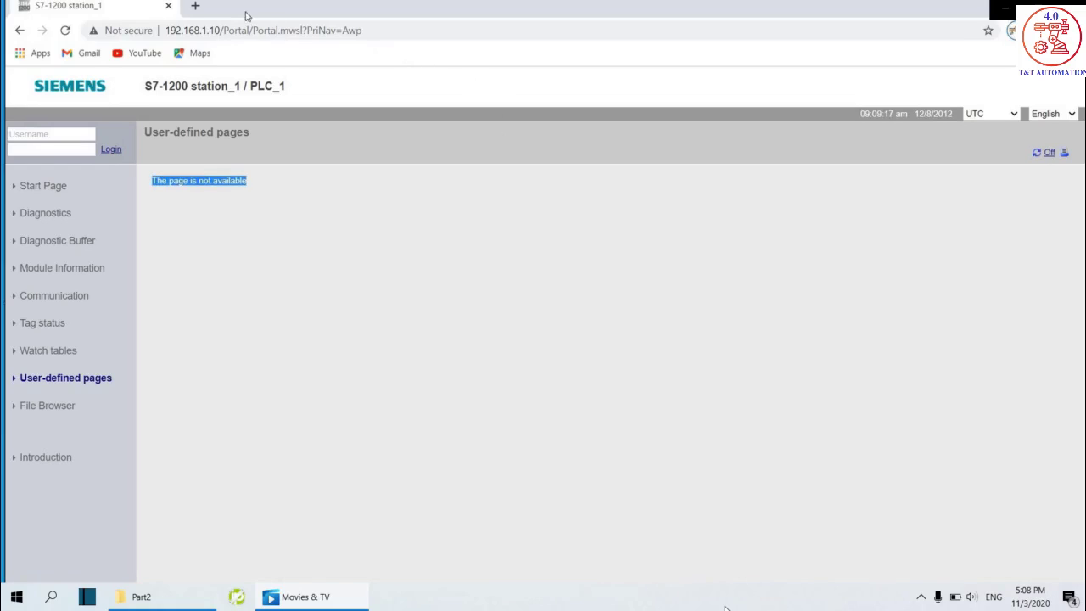
click(167, 7)
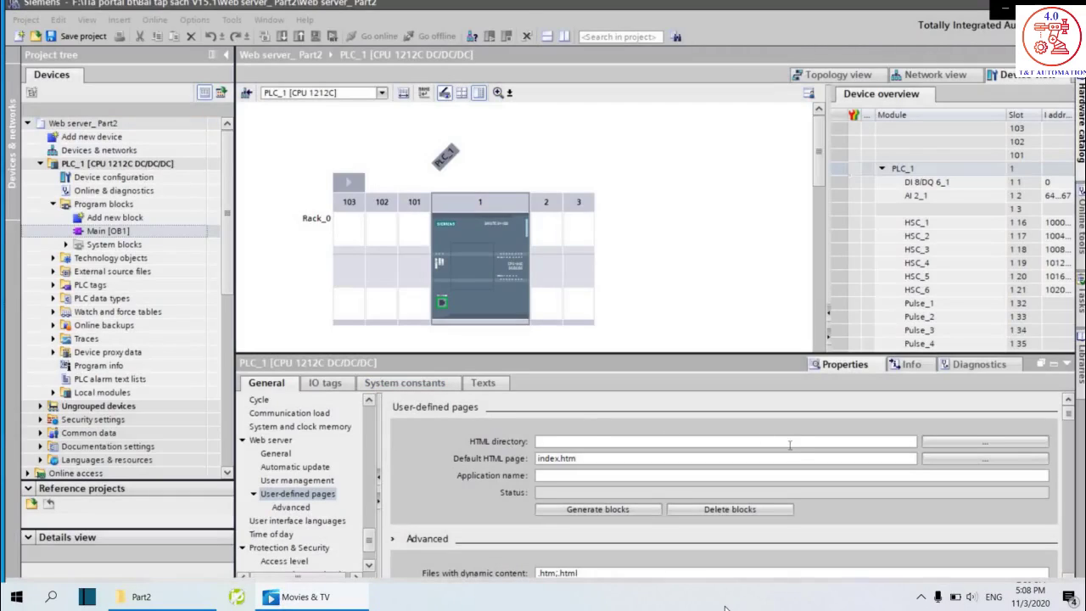
Set the HTML directory of the user-defined pages to the folder F:\Tia portal bt\webpage.
click(710, 442)
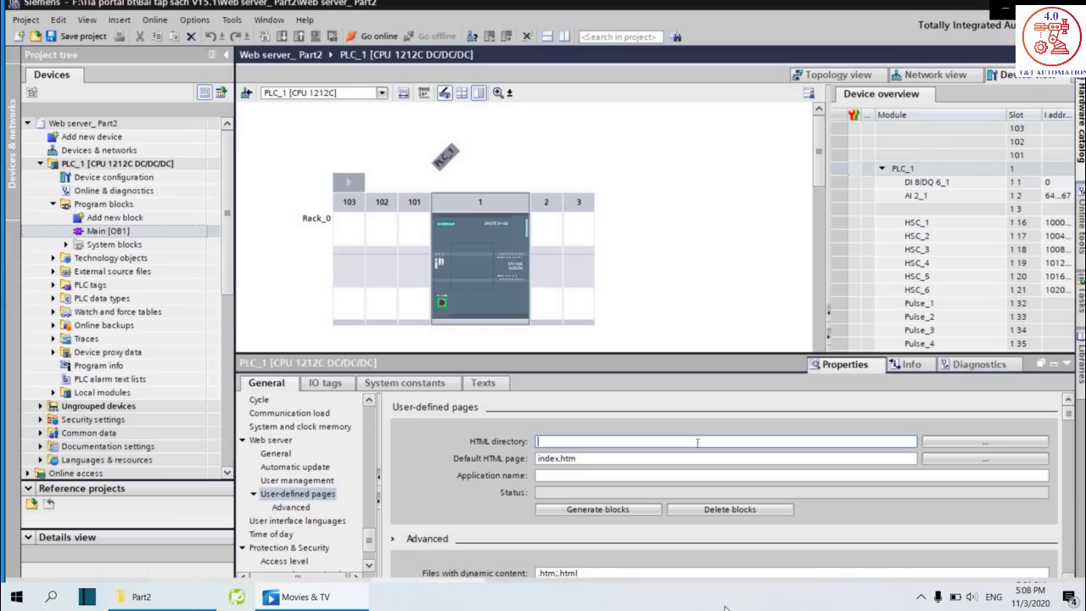
click(927, 442)
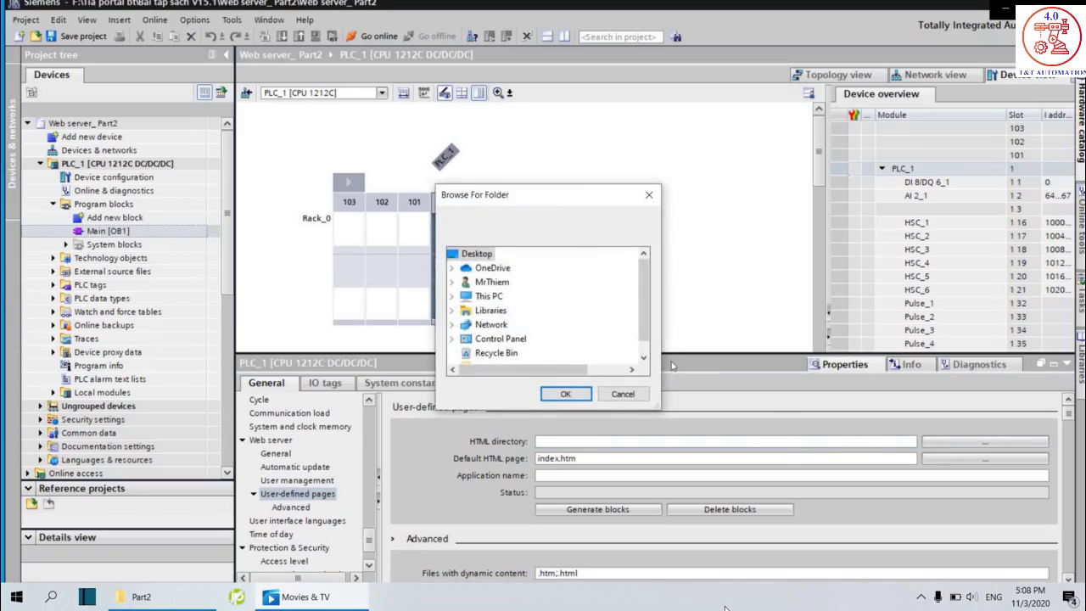
scroll(645, 339, down, 1)
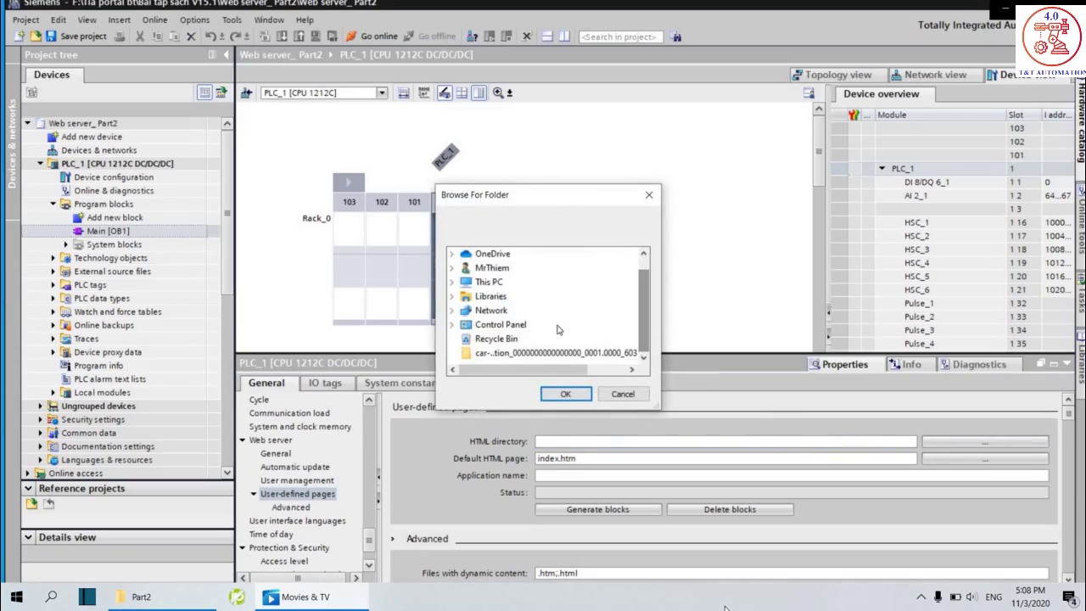
click(495, 284)
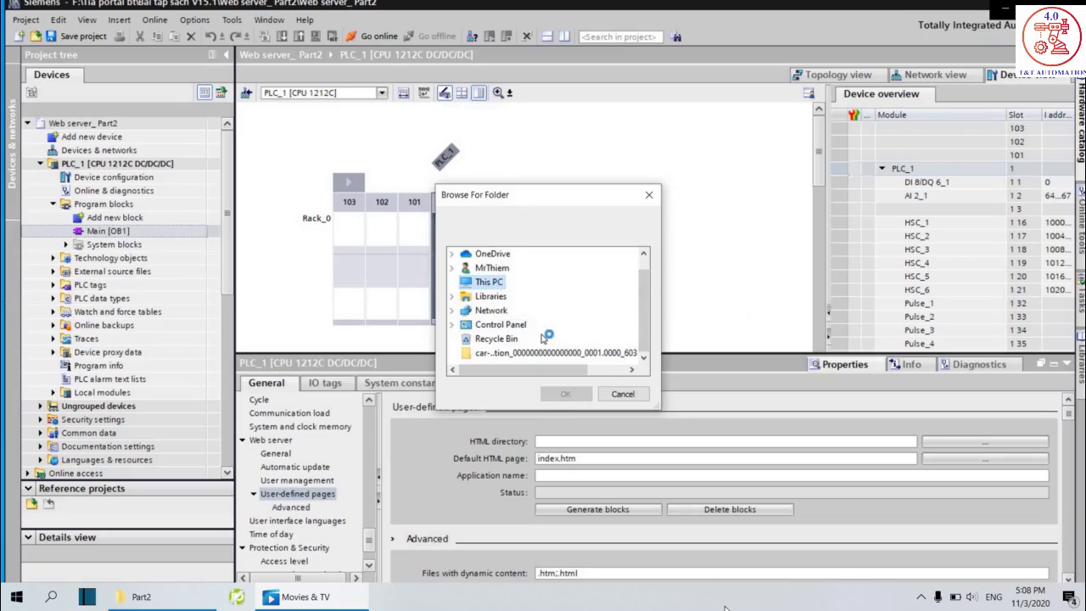
drag(645, 305, 644, 339)
click(504, 310)
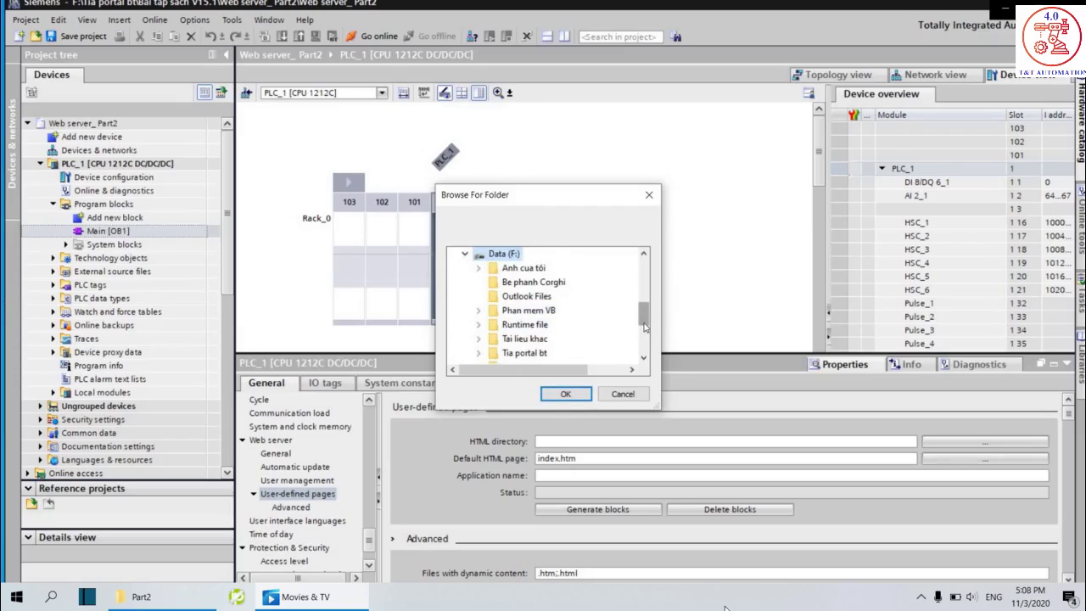
drag(645, 316, 645, 328)
click(500, 302)
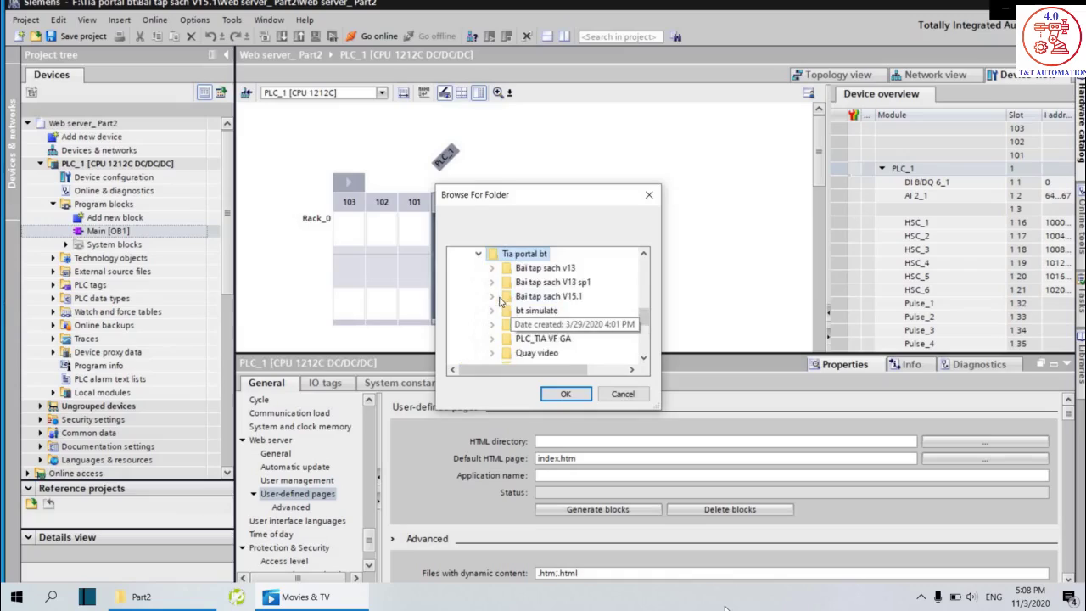
drag(642, 325, 644, 336)
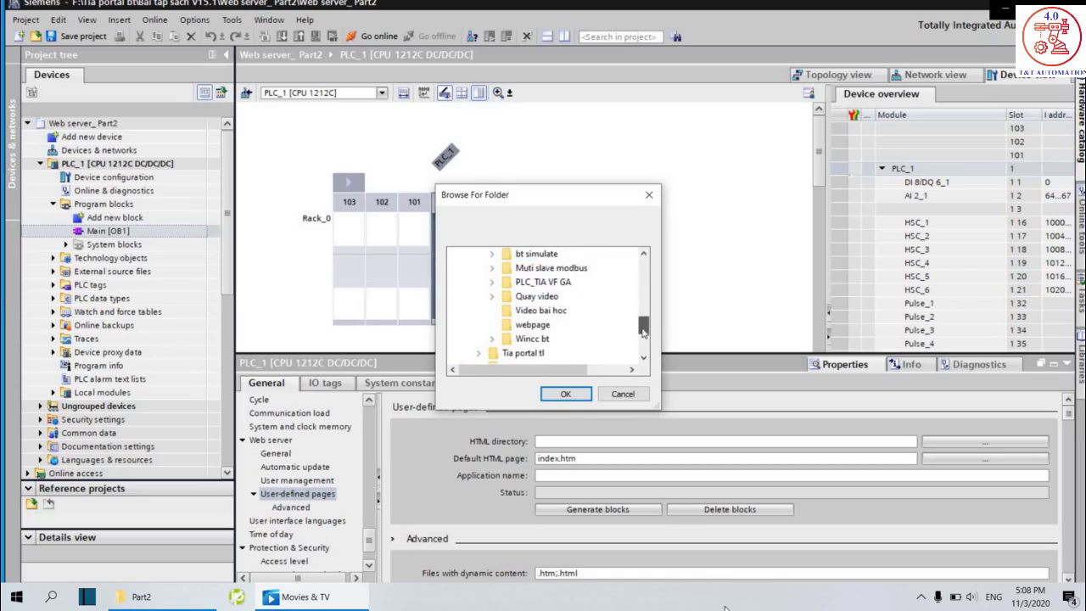
click(516, 326)
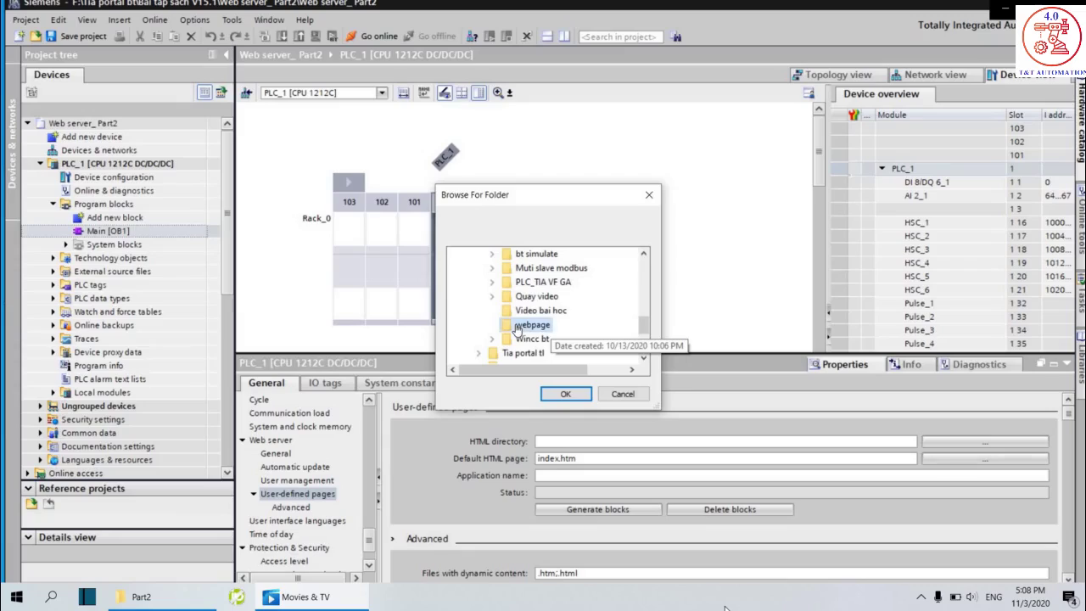
click(563, 395)
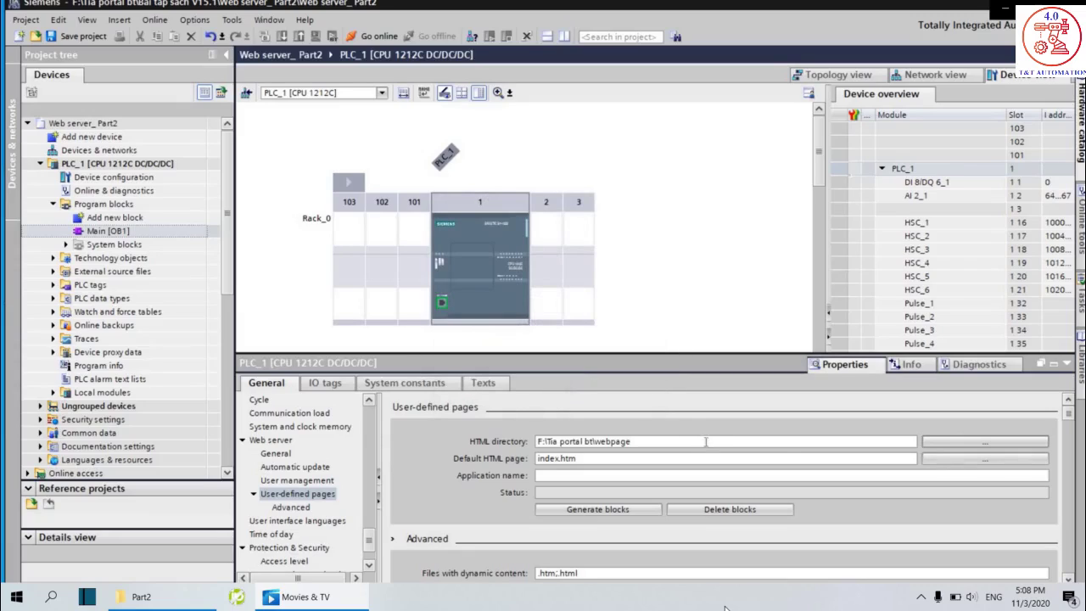
Choose the index file in the webpage folder as the default HTML page, enlarging the file preview to check its content.
click(950, 459)
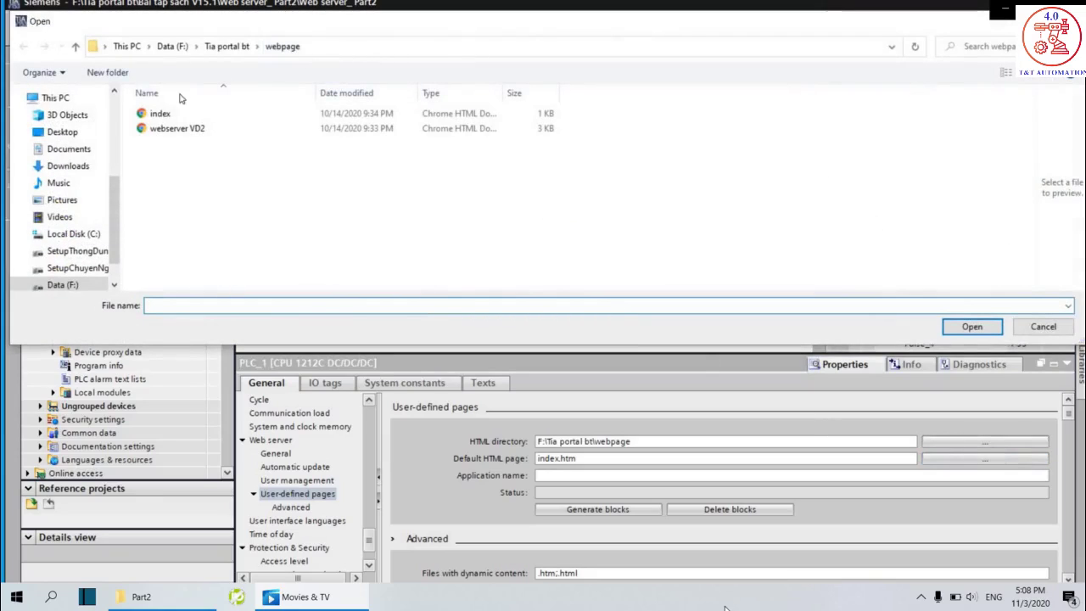
click(160, 114)
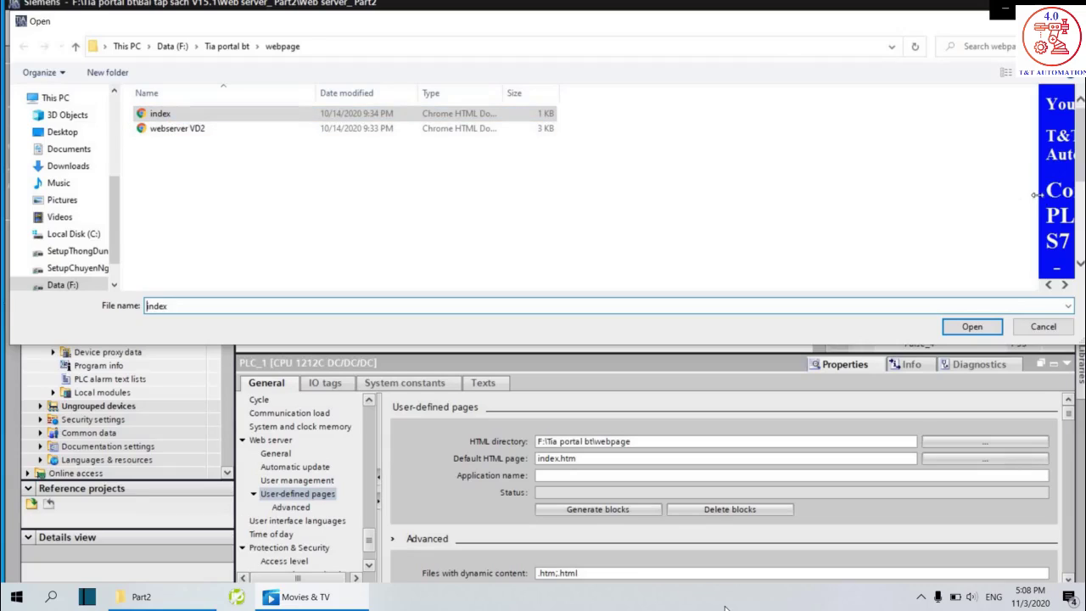
drag(1035, 195, 762, 239)
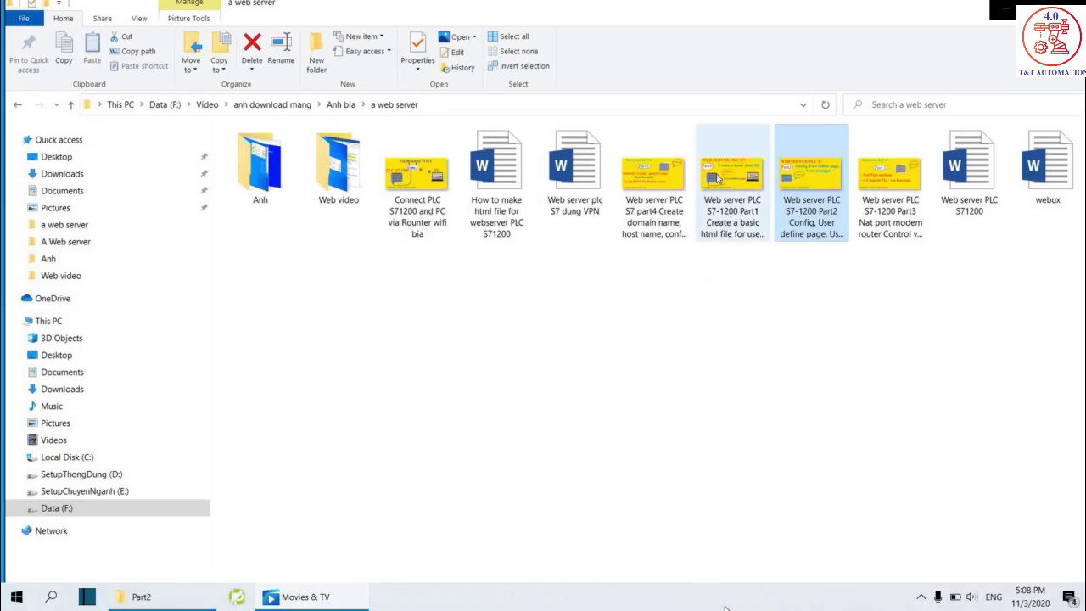
click(718, 178)
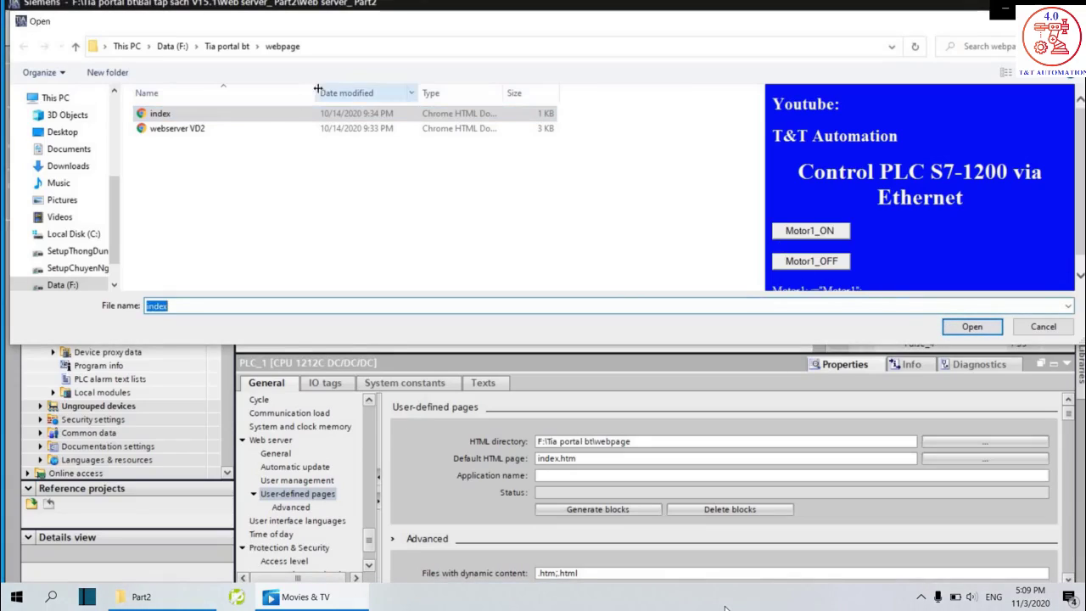
click(298, 115)
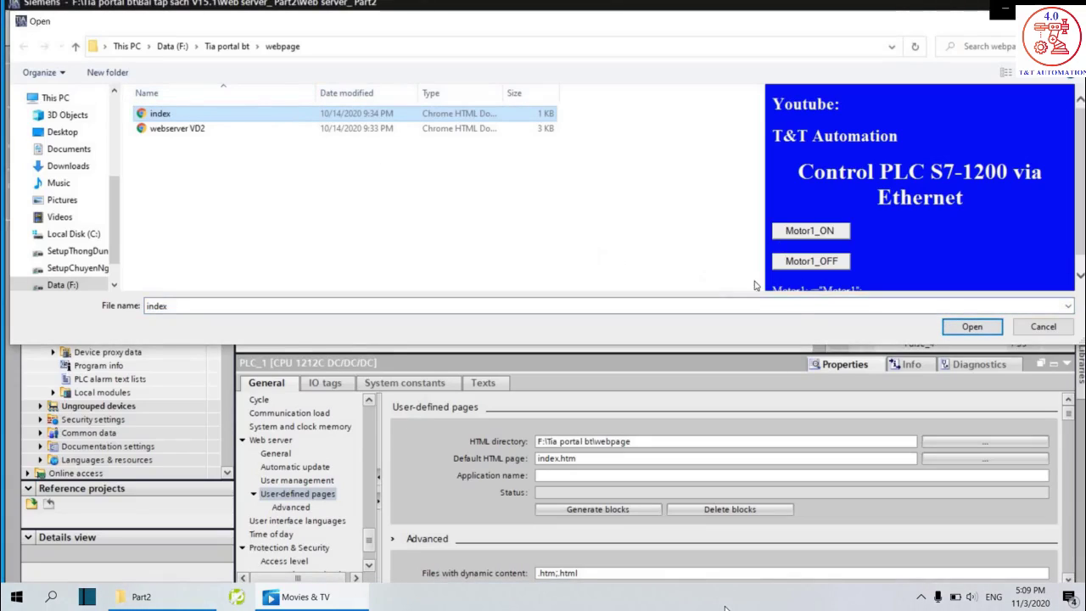
click(954, 326)
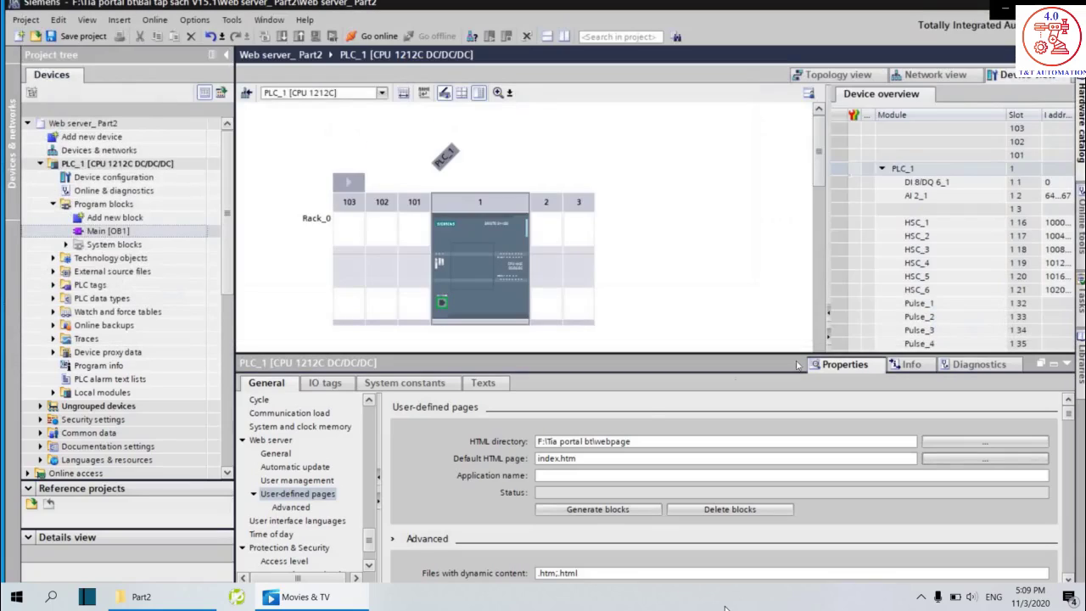
click(586, 462)
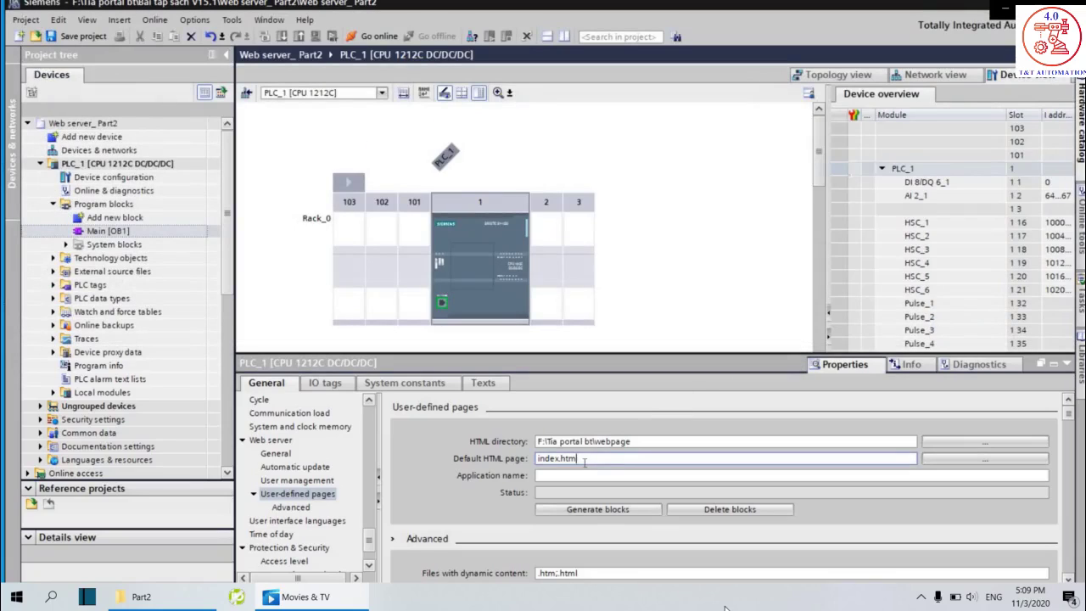
click(597, 441)
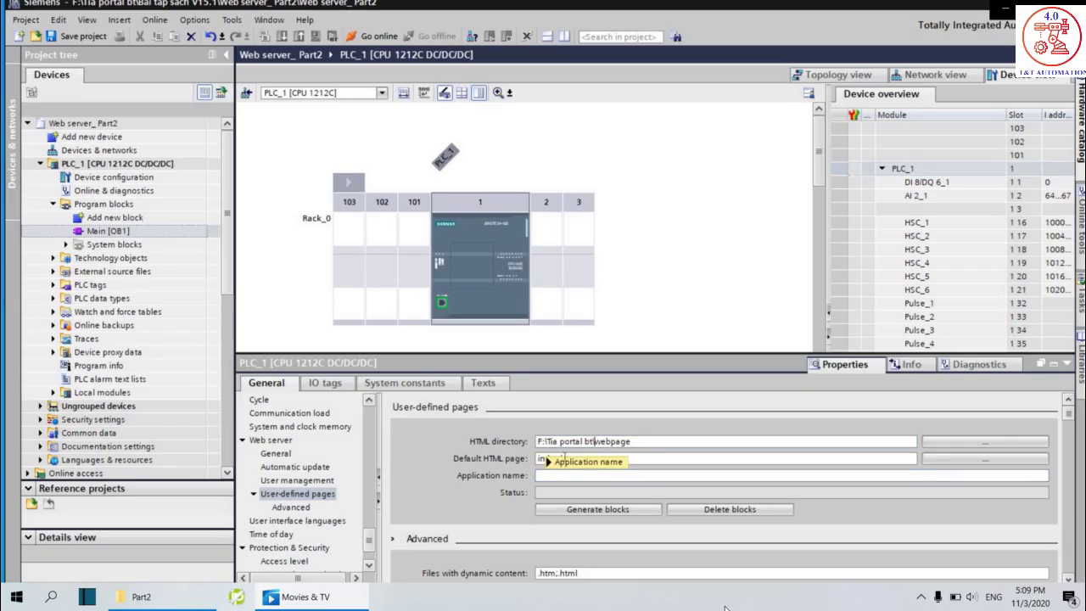
Generate the web server blocks and locate DB 333 and DB 334 under PLC_1's system blocks.
click(590, 510)
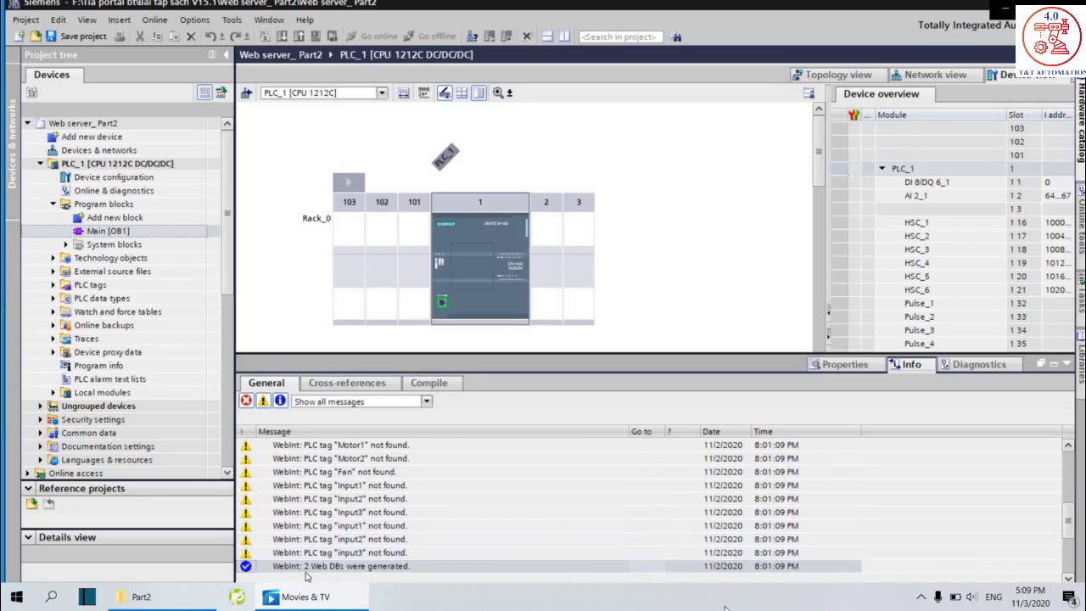
click(379, 566)
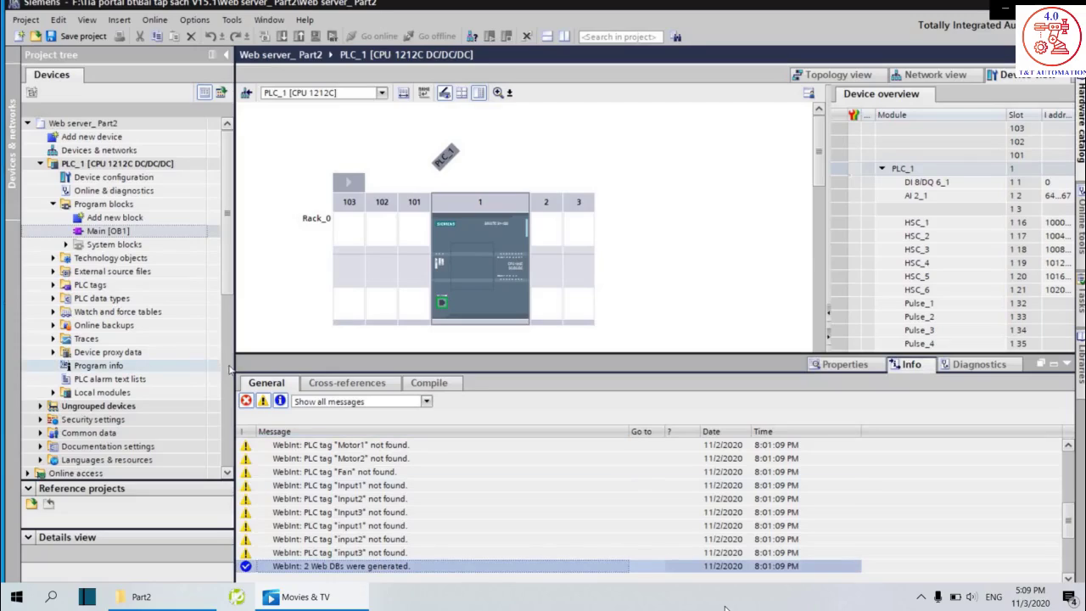
click(66, 245)
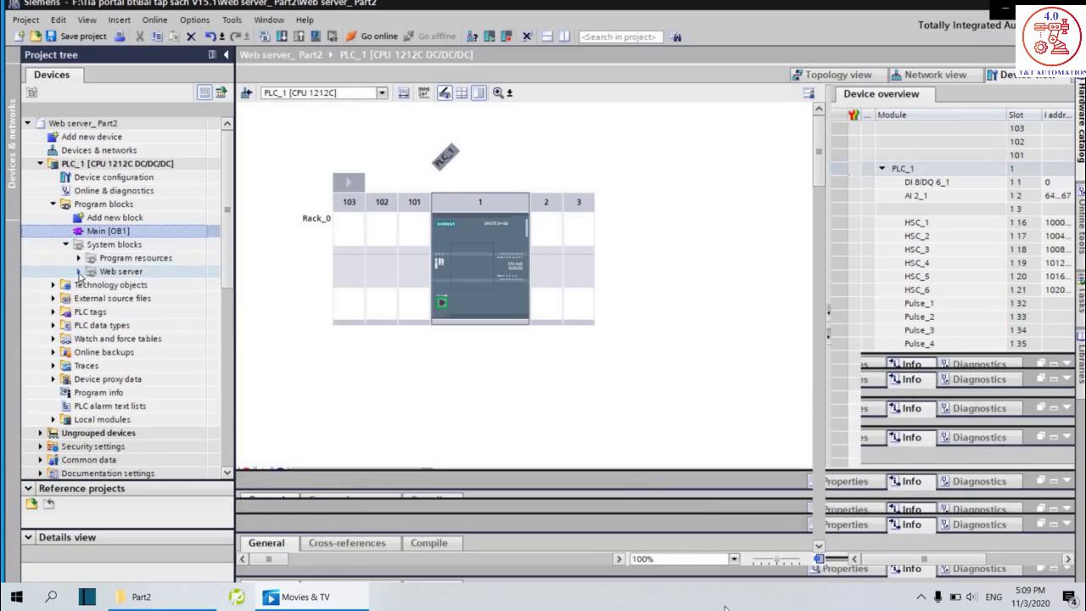
click(79, 272)
click(137, 287)
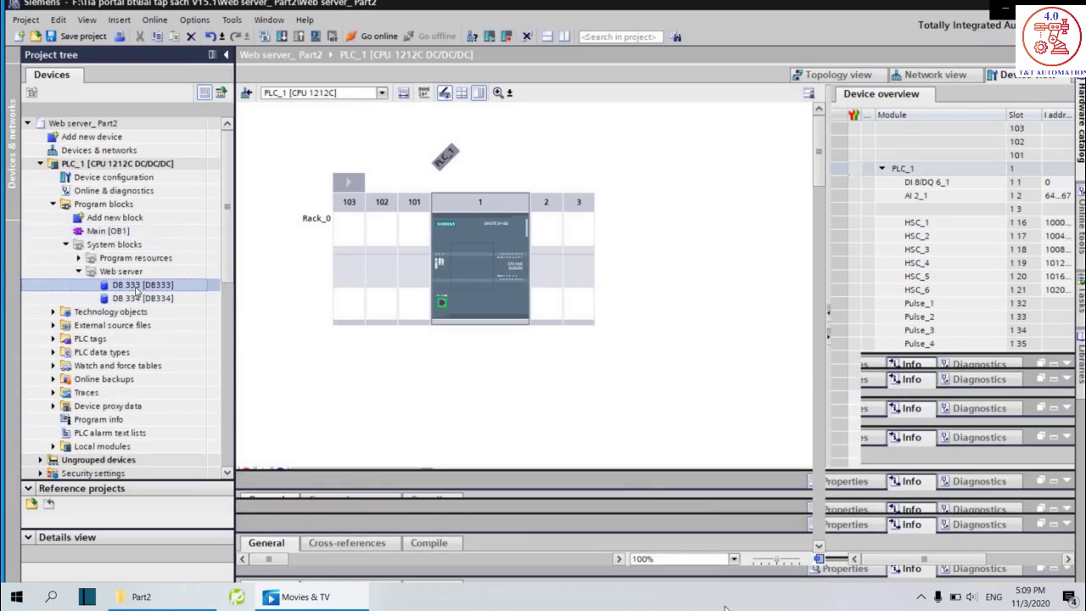
click(137, 299)
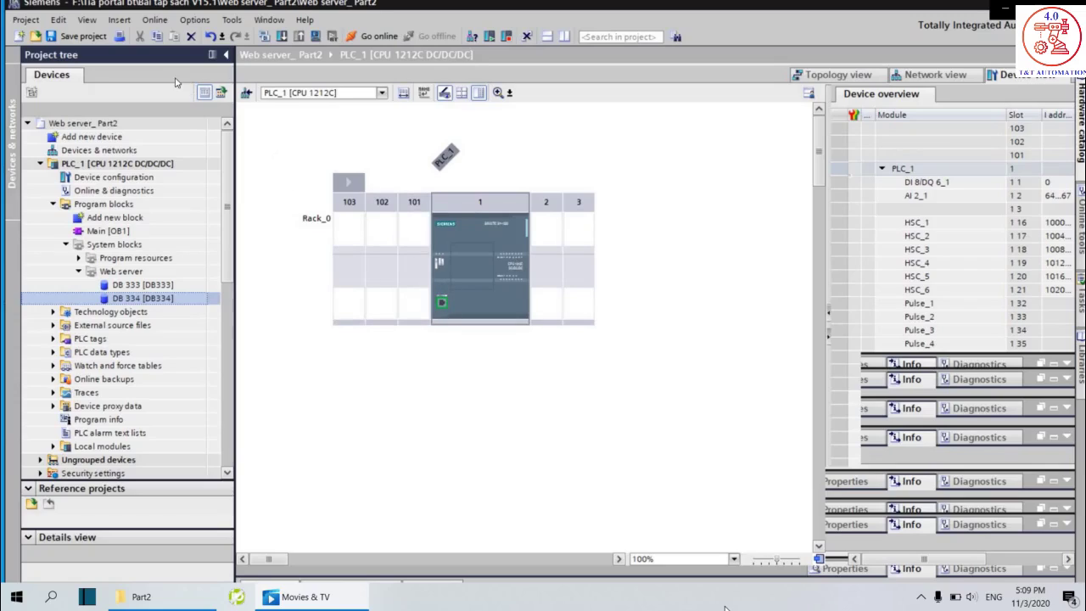
Save the project and compile PLC_1.
click(74, 165)
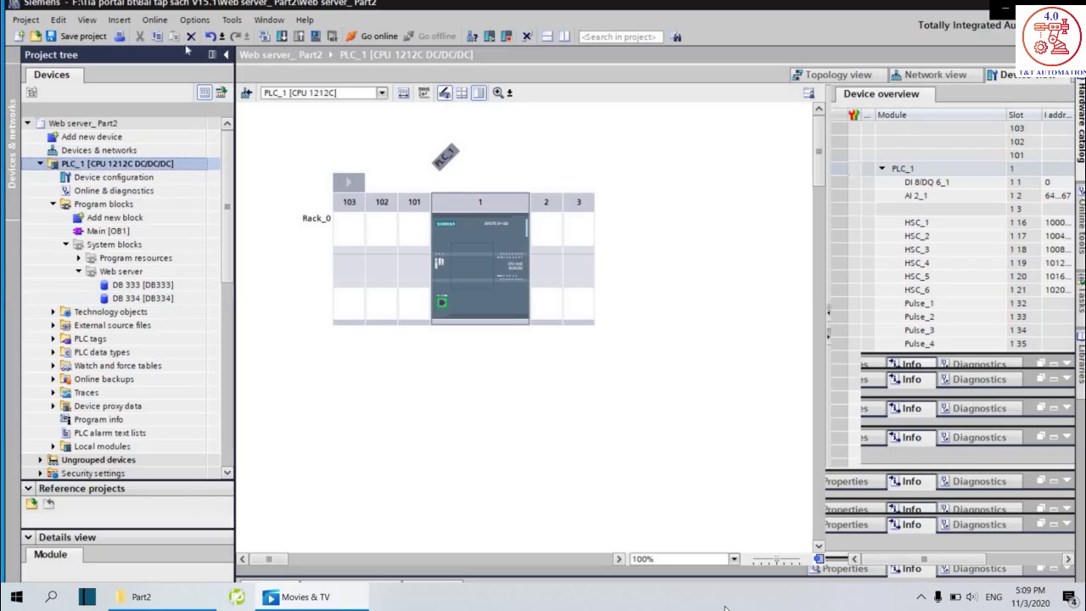
key(ctrl+s)
click(265, 35)
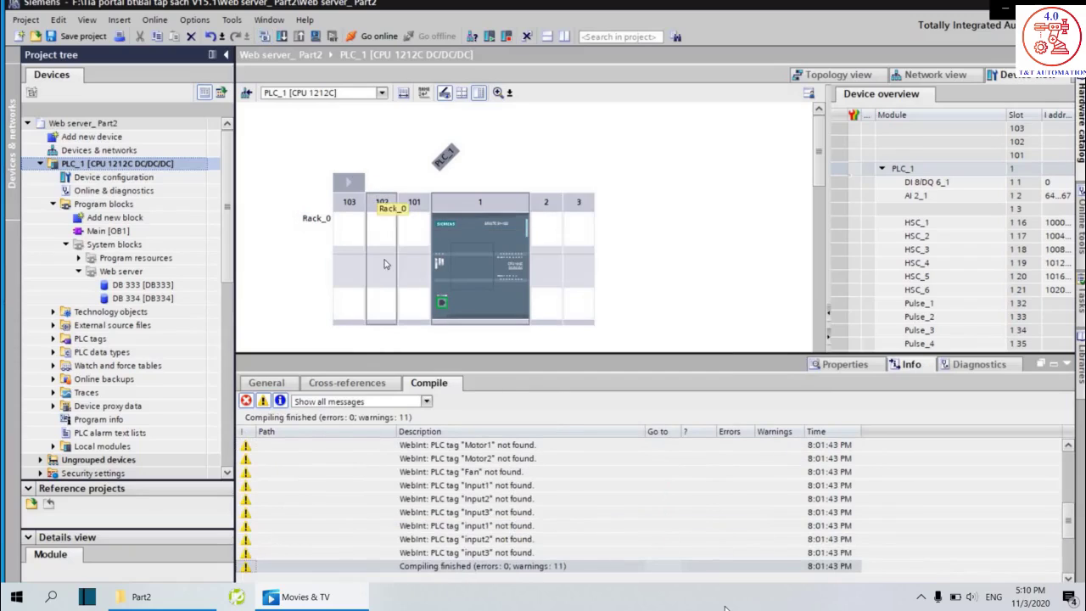
Download PLC_1 to the device with the Stop all action, and finish with Start module.
click(283, 37)
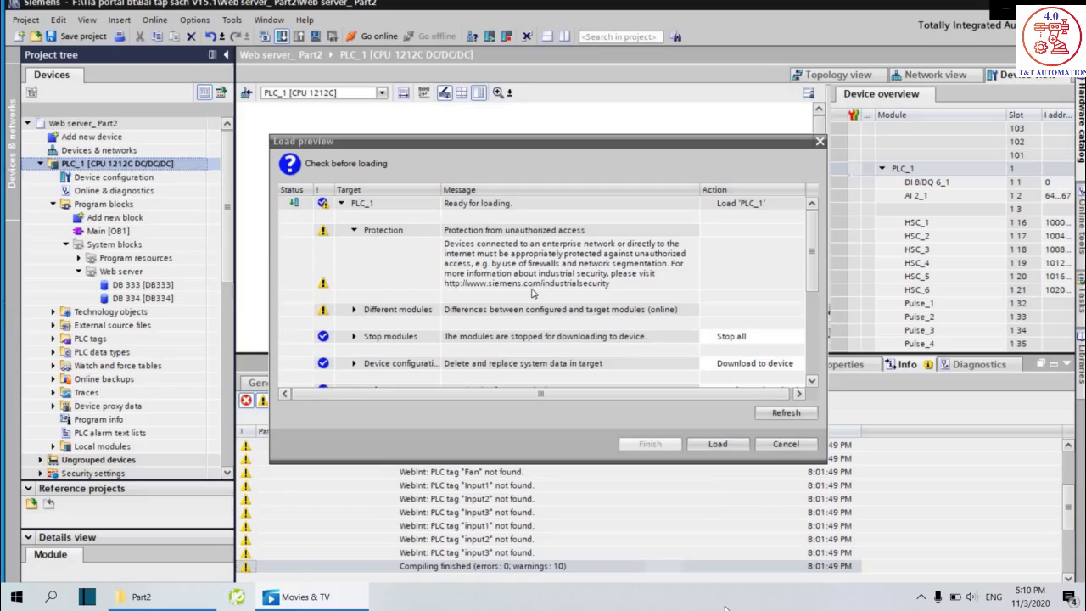
click(703, 445)
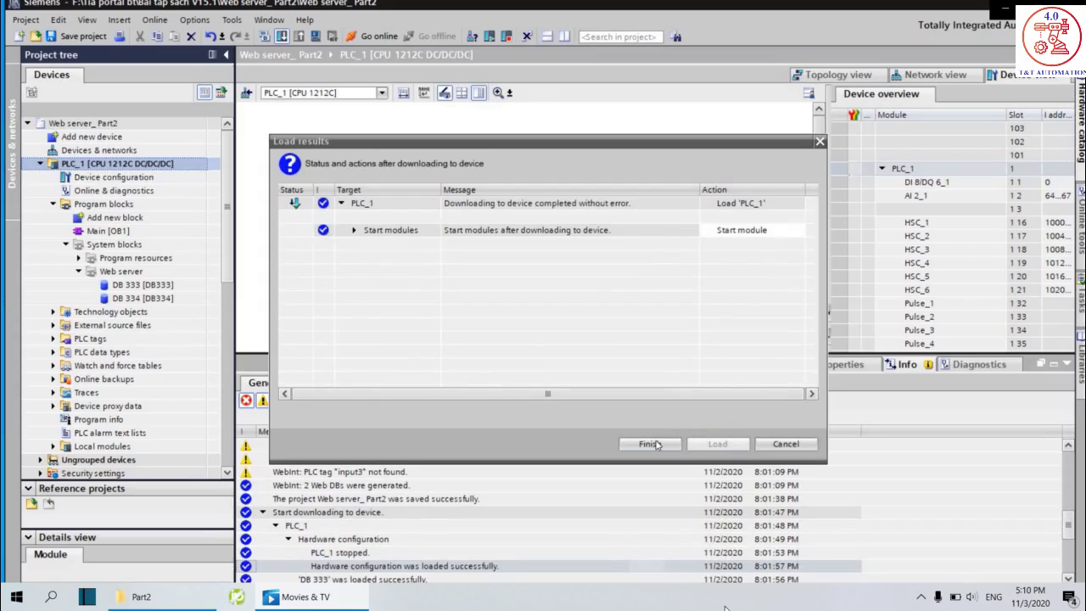
click(654, 444)
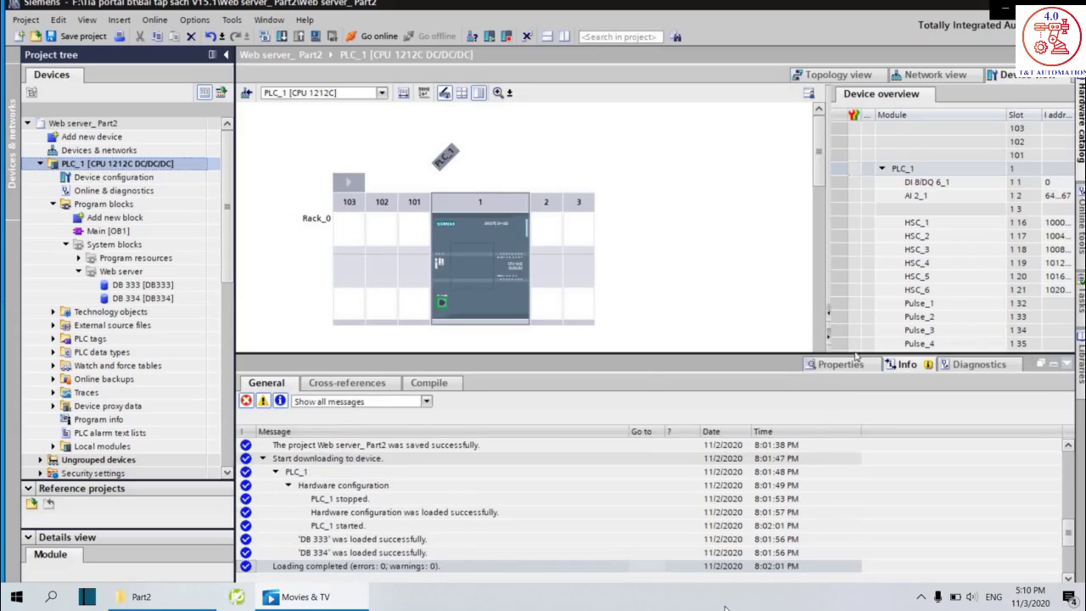
Open the Main [OB1] block to review its networks, and show all PLC tags of PLC_1.
click(822, 369)
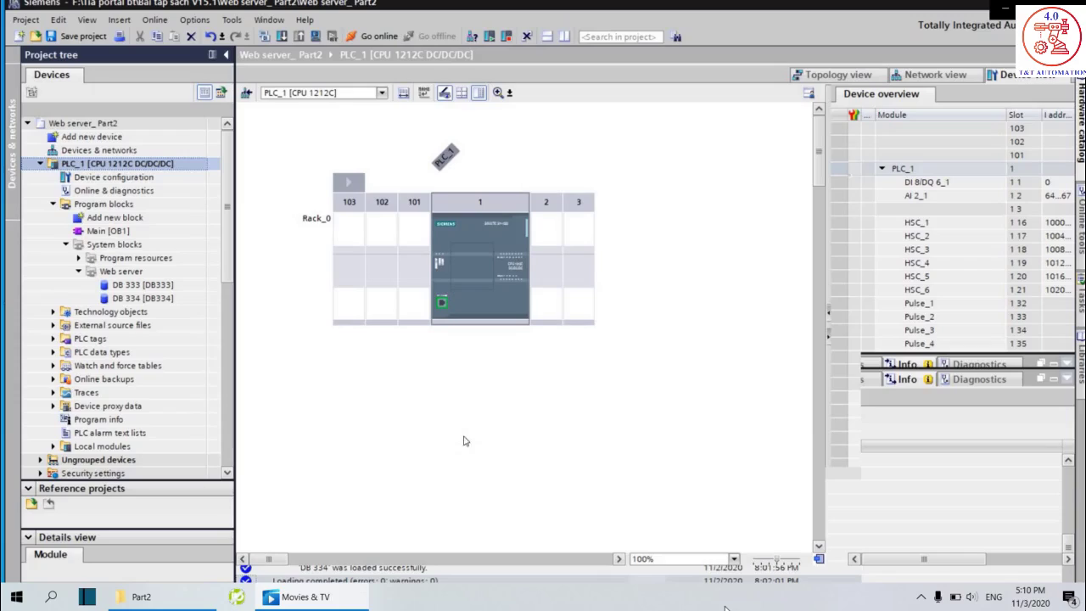
double_click(119, 231)
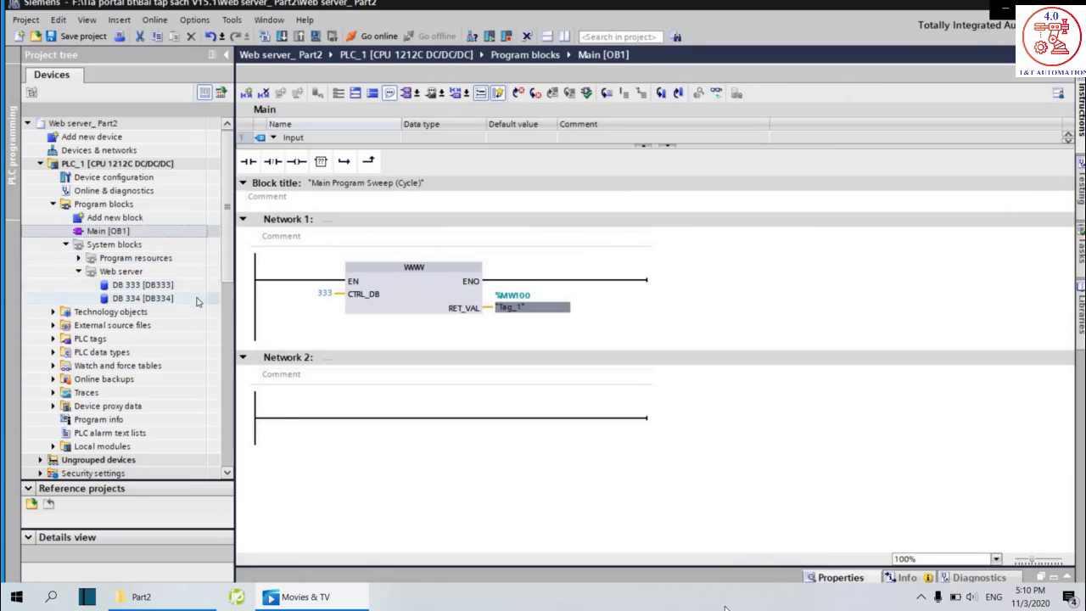
click(280, 417)
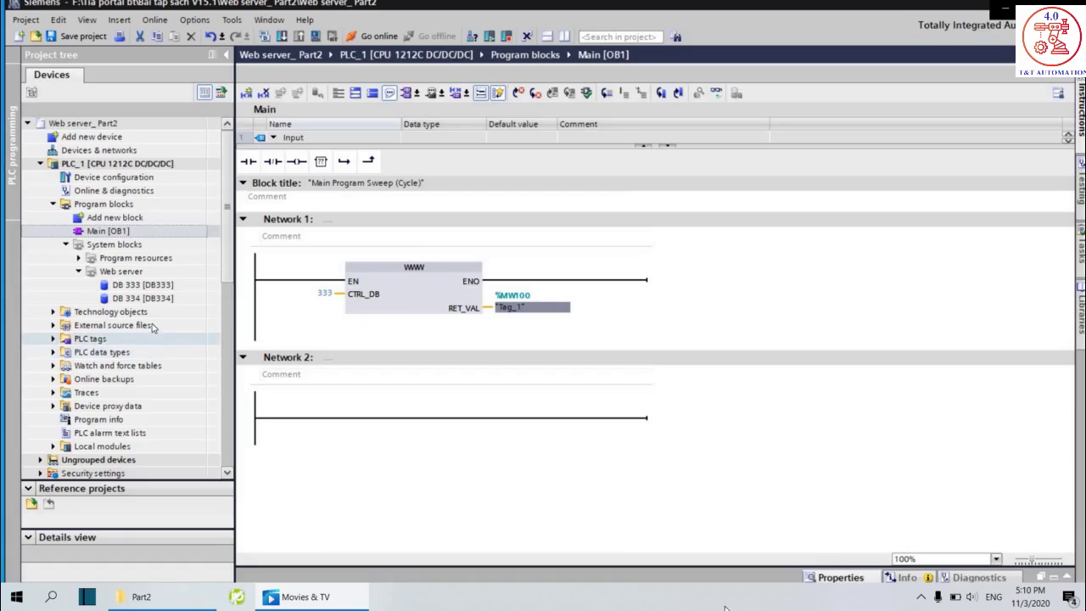
click(52, 339)
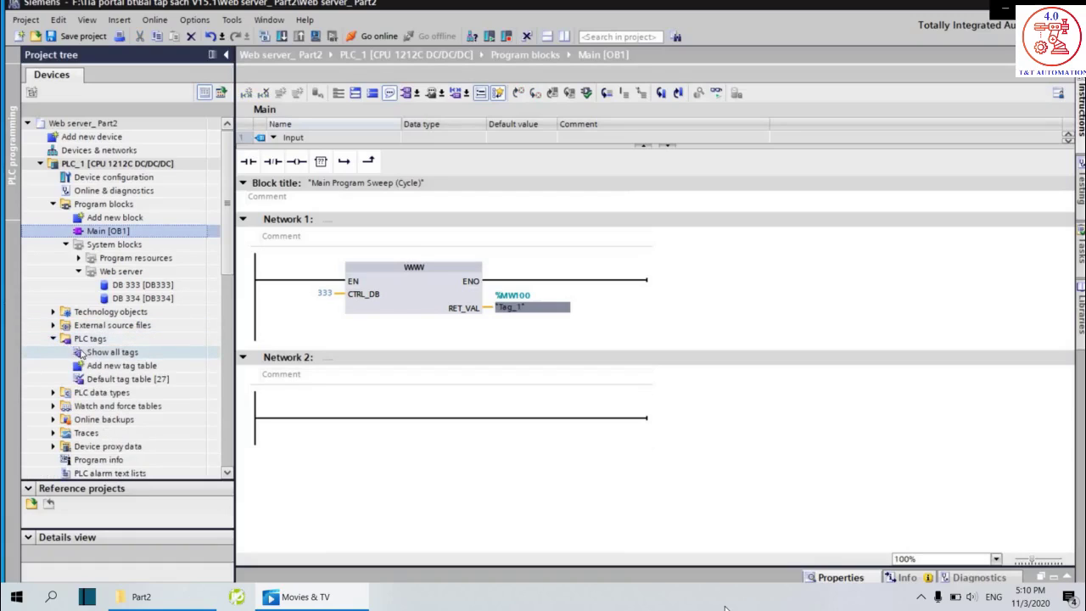
double_click(85, 352)
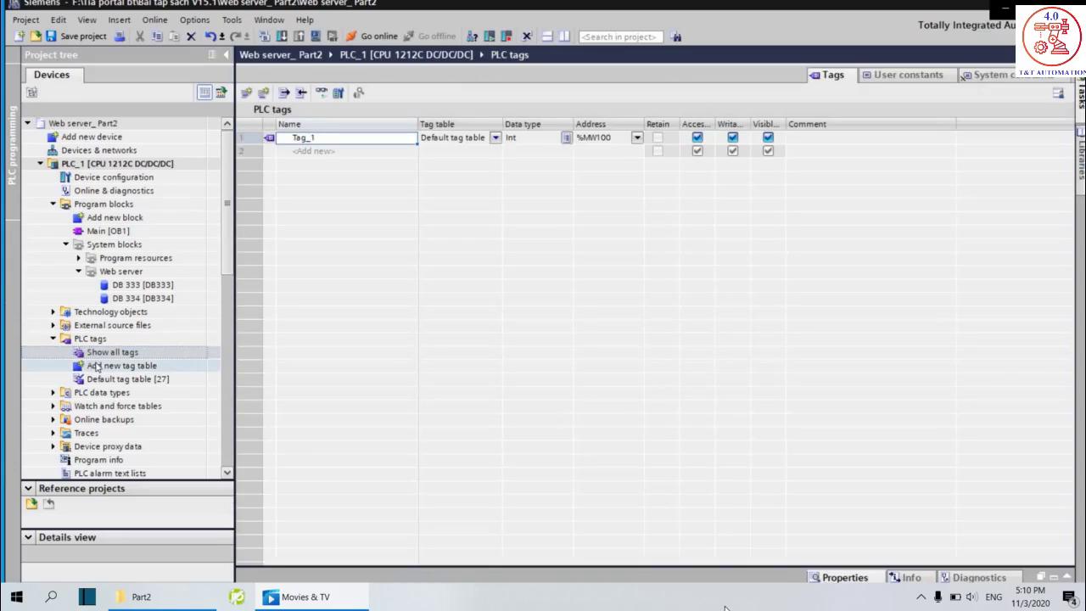
click(308, 139)
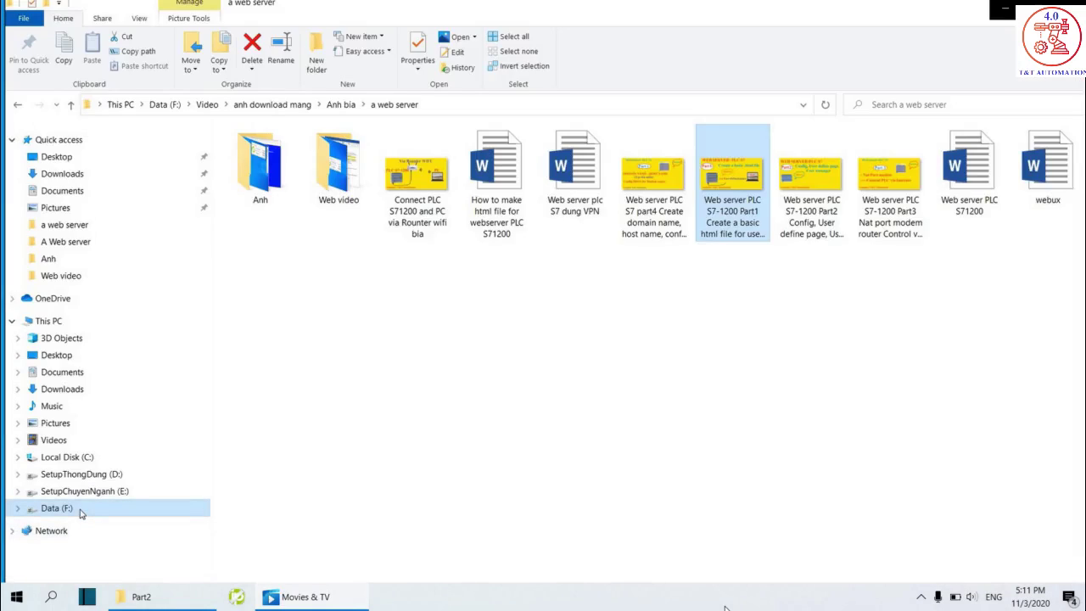
Open the index file from F:\Tia portal bt\webpage in Notepad++ and examine the AWP_In_Variable name in its code.
click(81, 510)
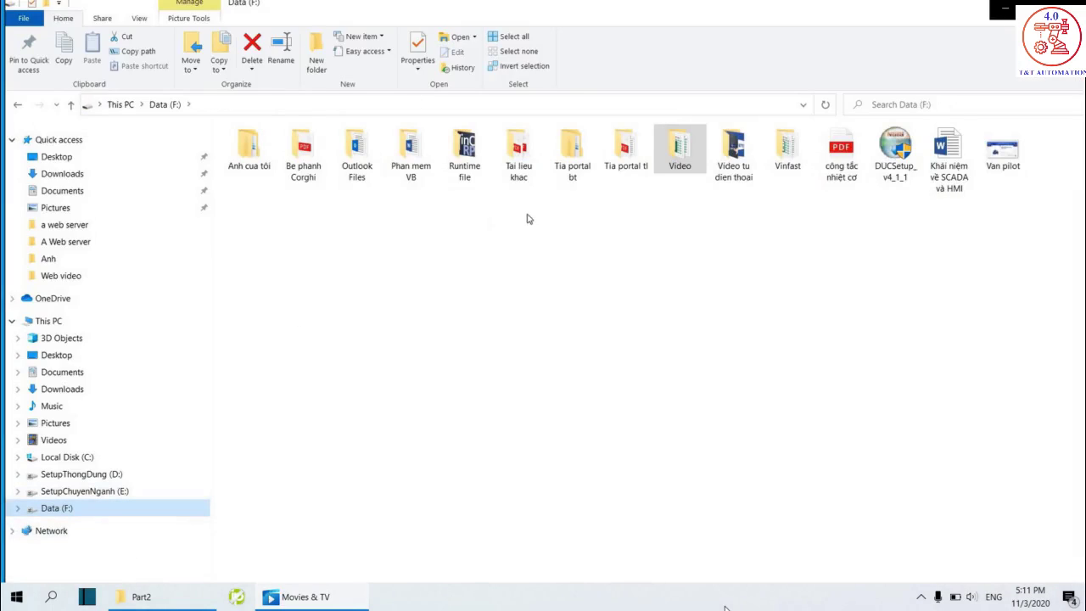
double_click(575, 157)
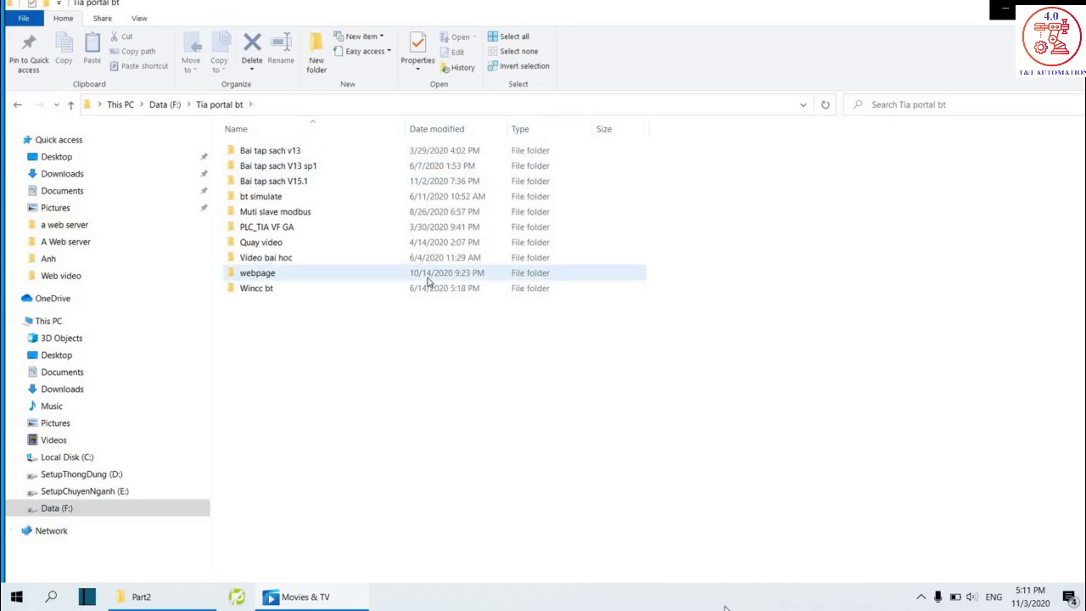
click(275, 274)
double_click(277, 275)
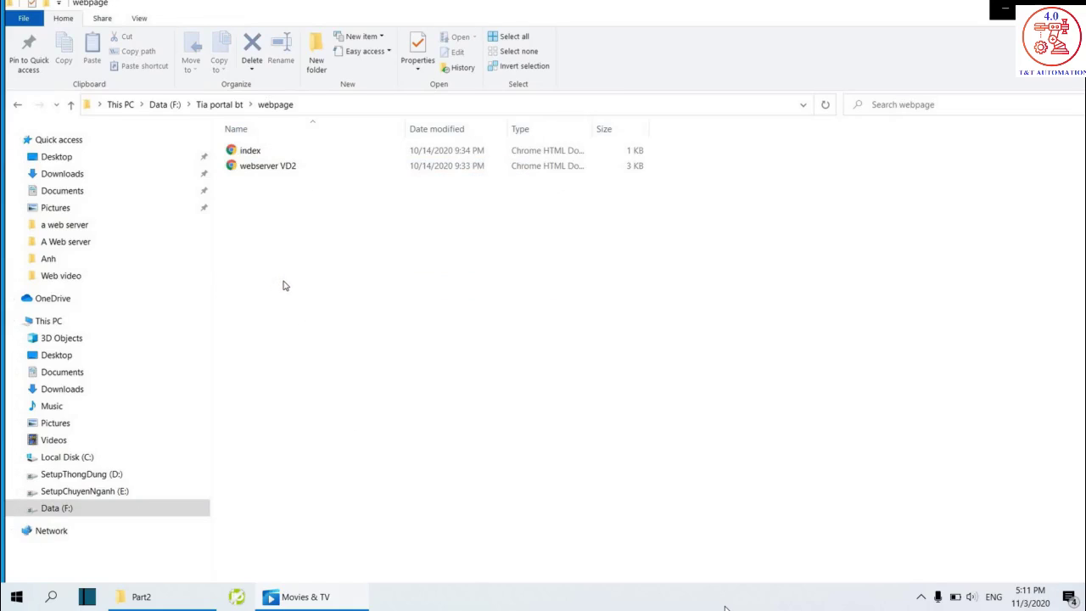
click(251, 157)
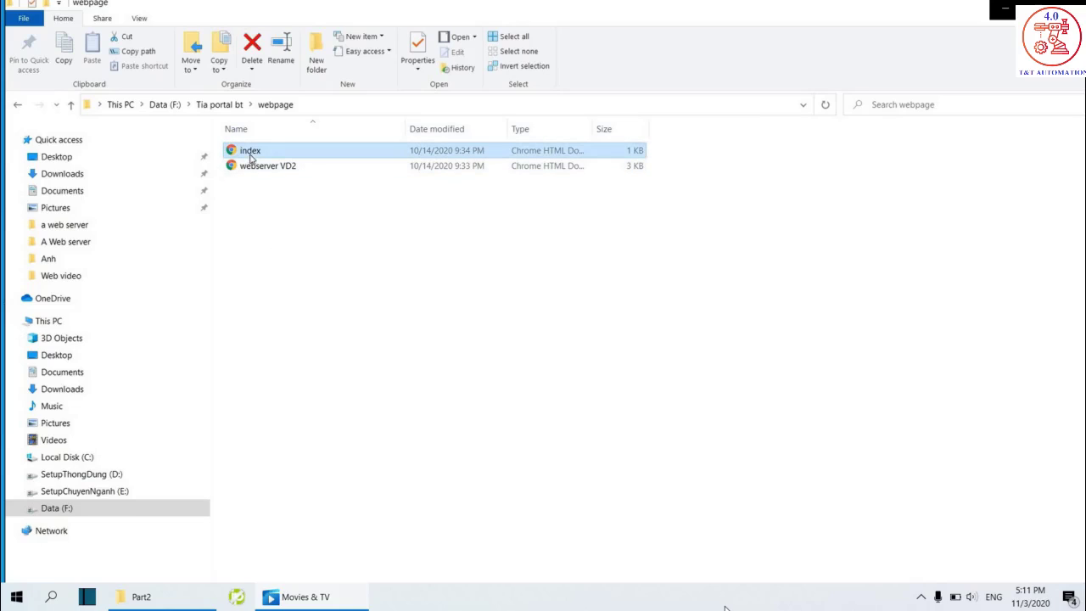
right_click(251, 156)
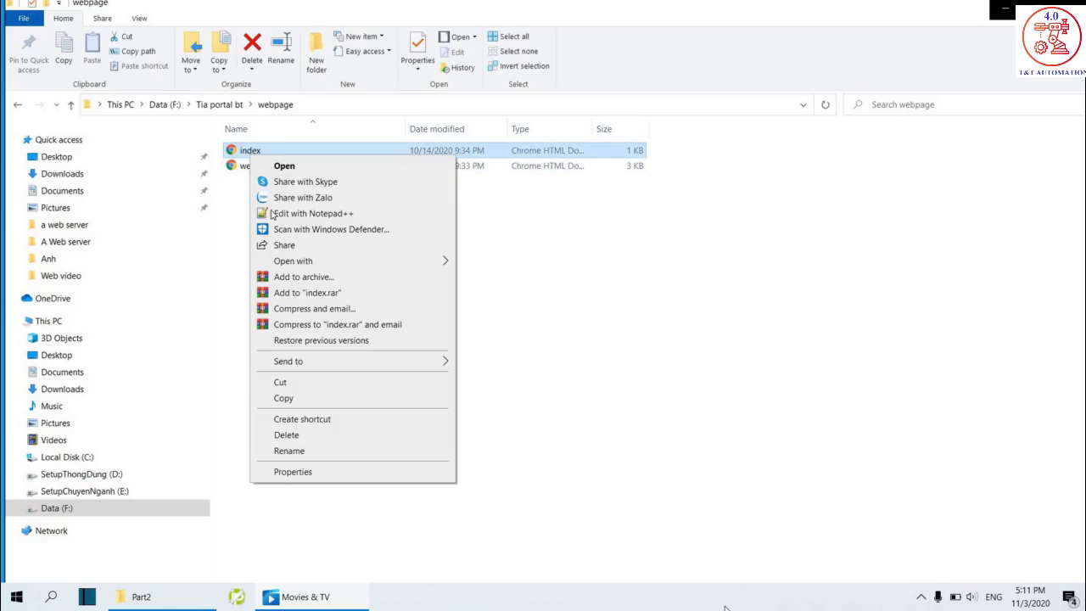
click(288, 215)
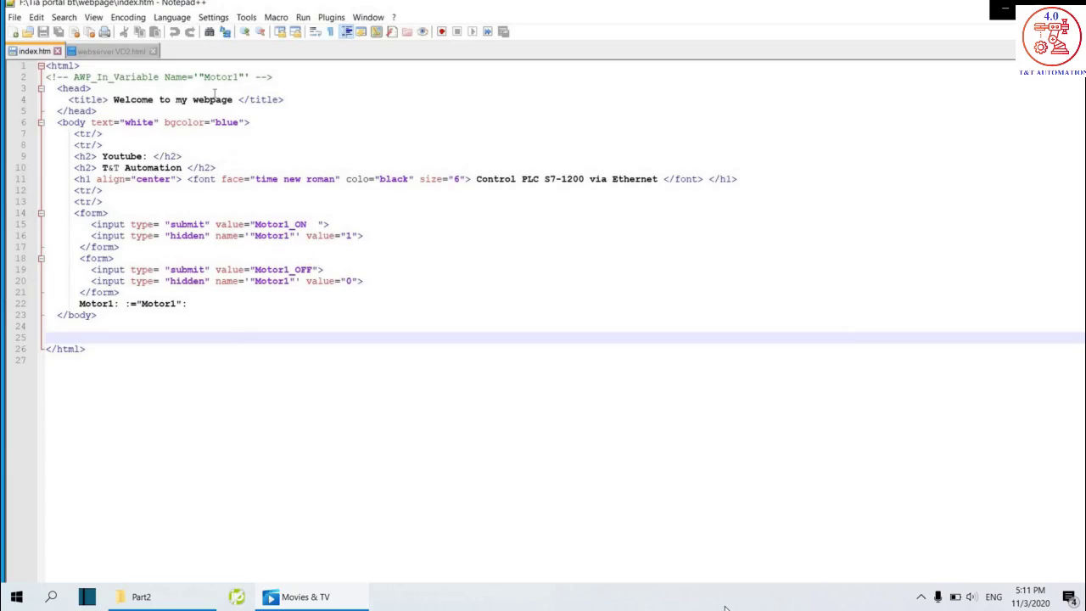
drag(204, 77, 244, 76)
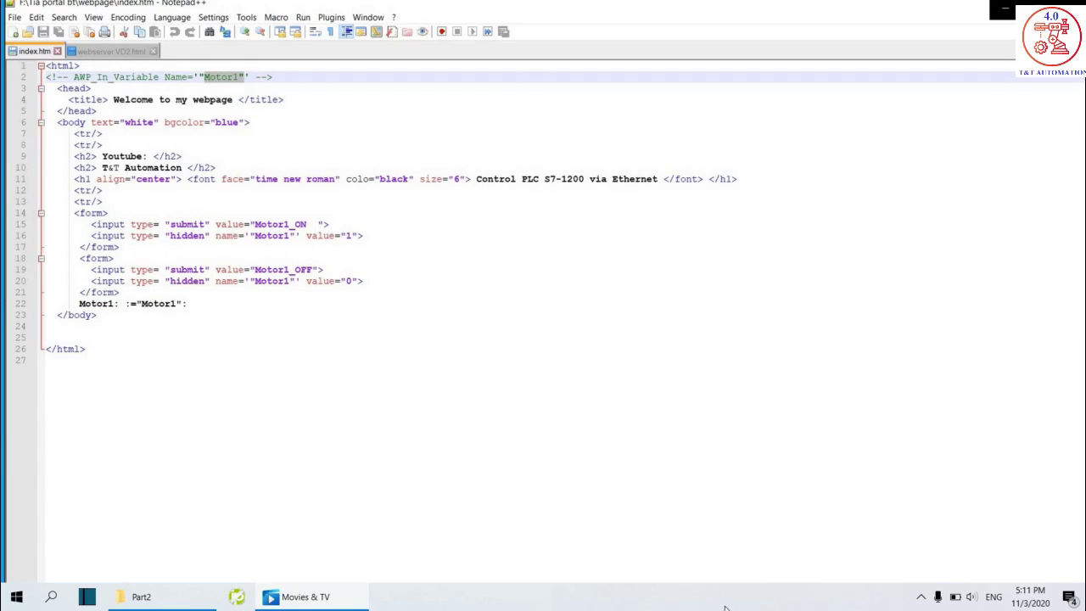
Return to TIA Portal and add a PLC tag named Motor1 with data type Bool and address %Q0.0.
key(alt+Tab)
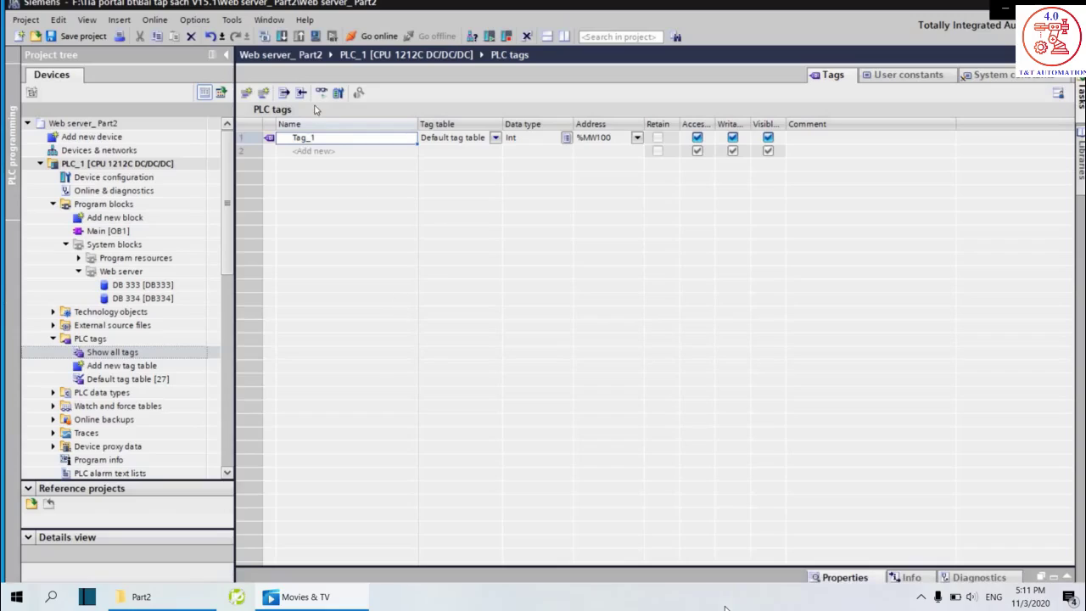
double_click(327, 140)
click(310, 151)
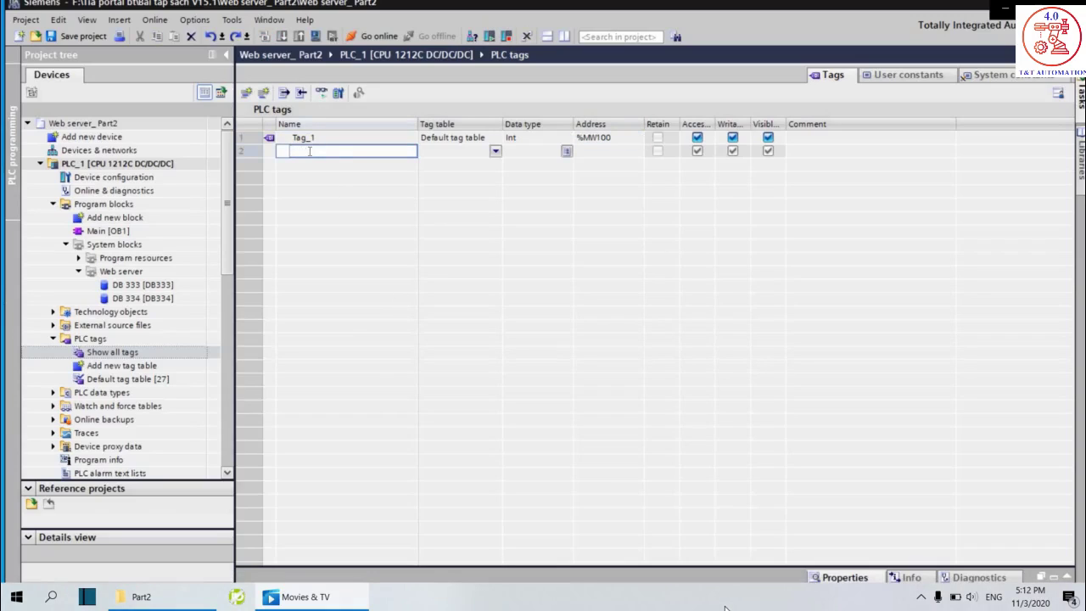
text(Motor1)
click(554, 155)
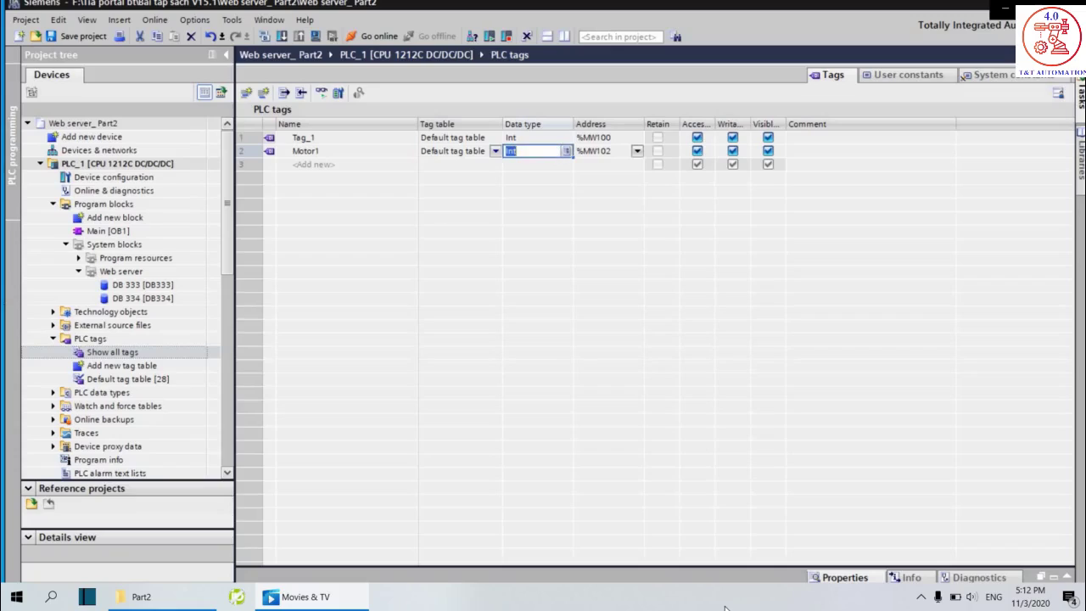
text(bool)
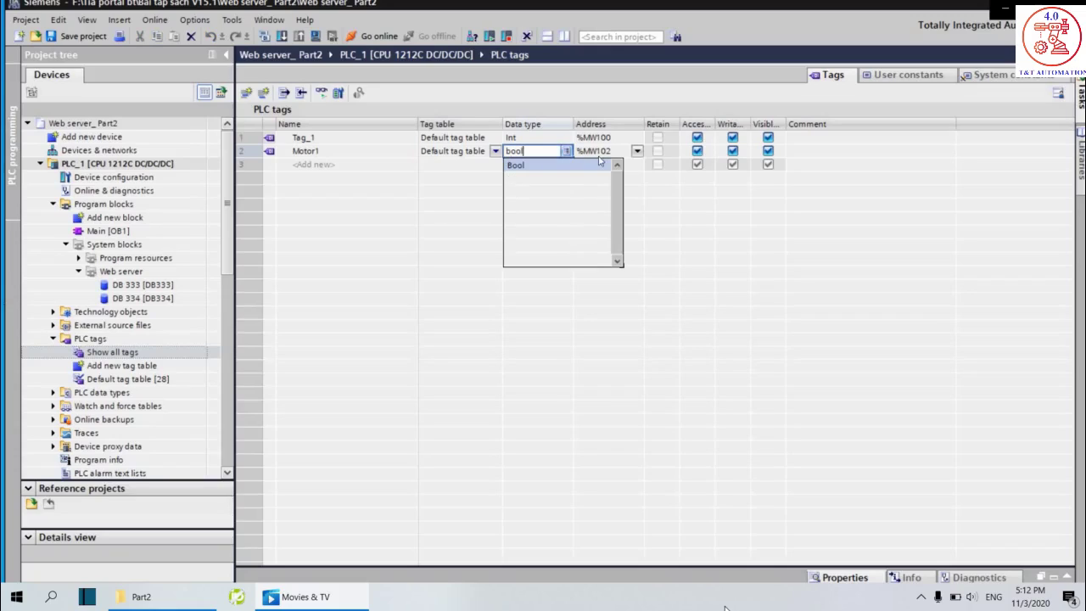
key(Tab)
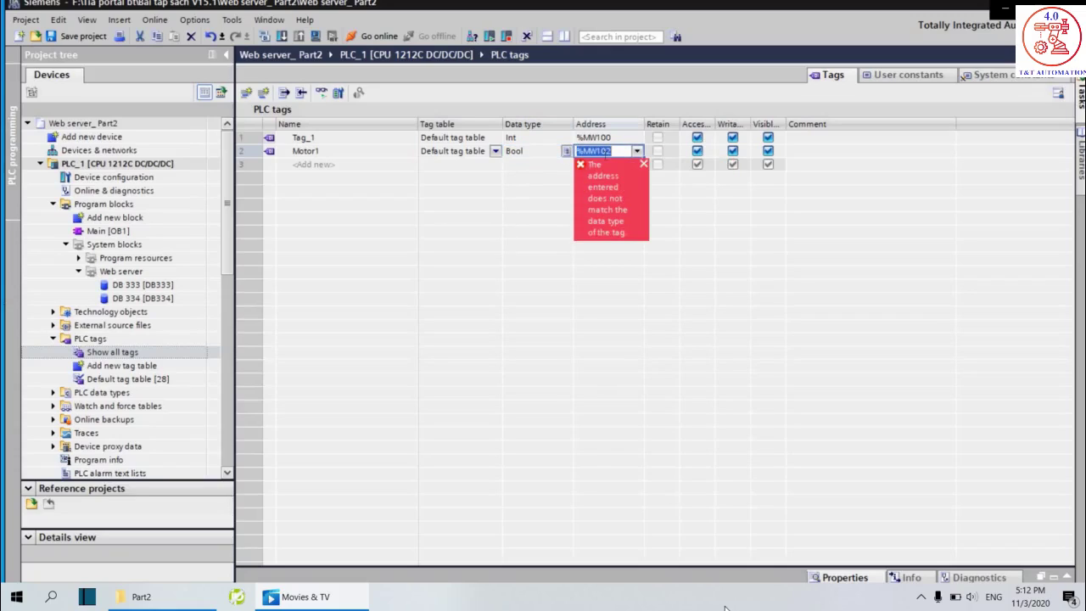
text(q0.0)
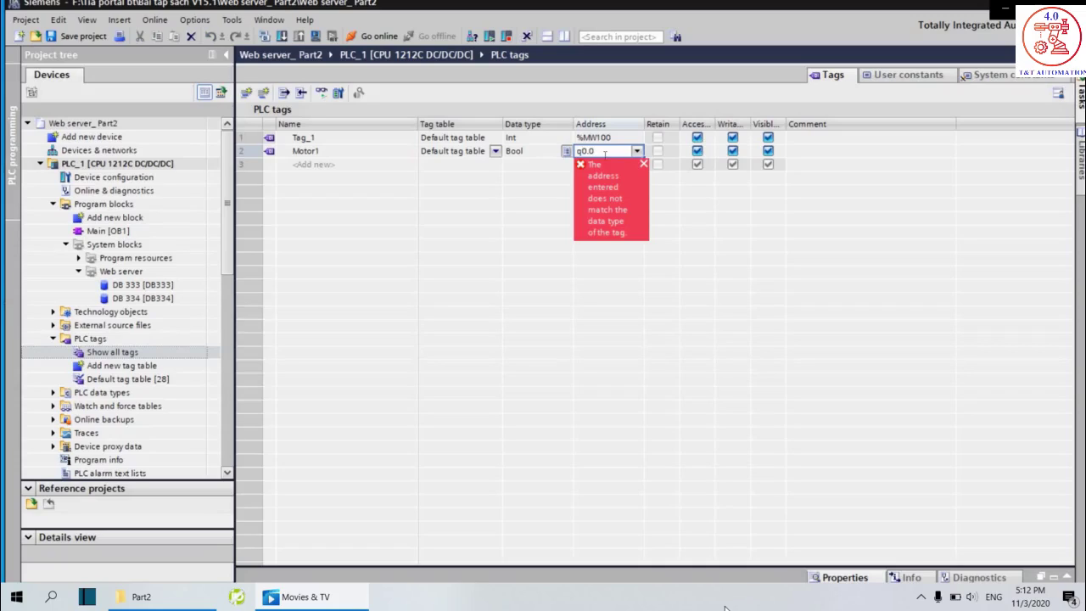
key(Return)
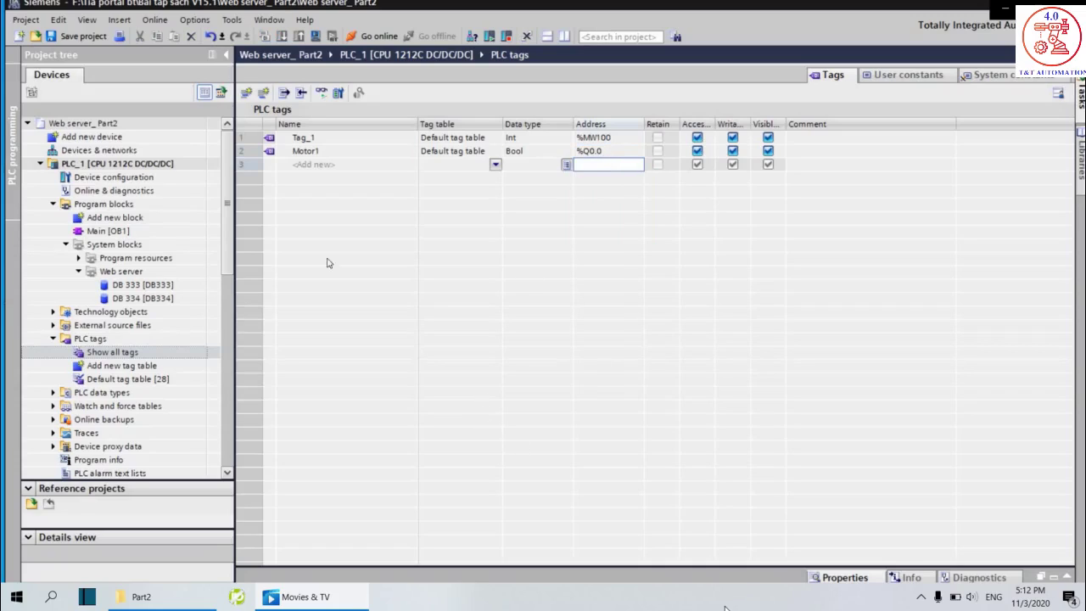
Save the project with the new Motor1 tag and compile PLC_1.
click(54, 41)
click(157, 163)
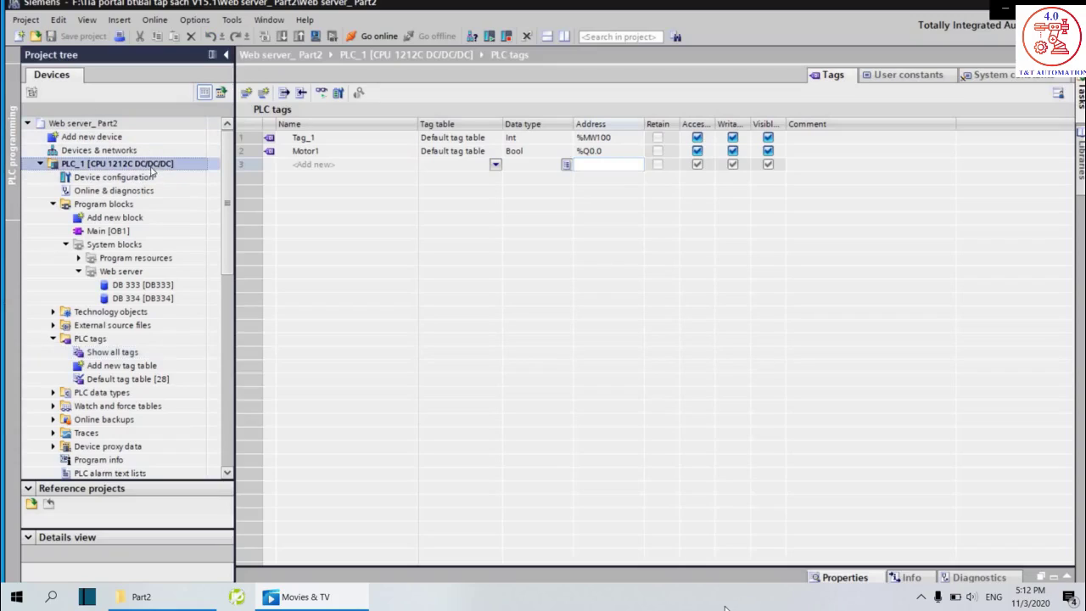
click(265, 35)
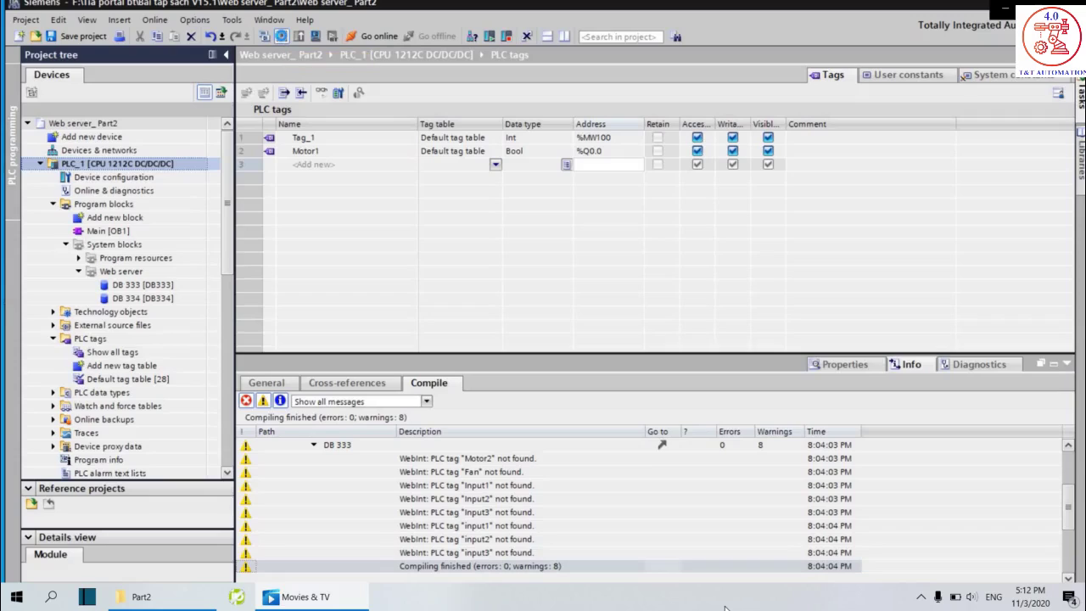
Download the updated PLC_1 software to the device and finish the loading.
click(281, 35)
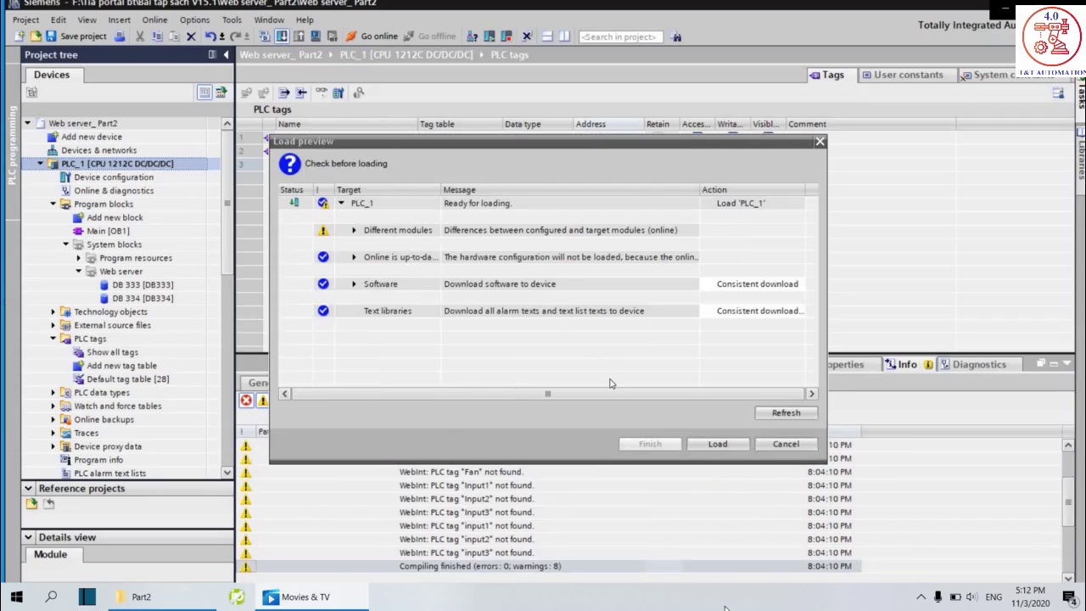
click(719, 448)
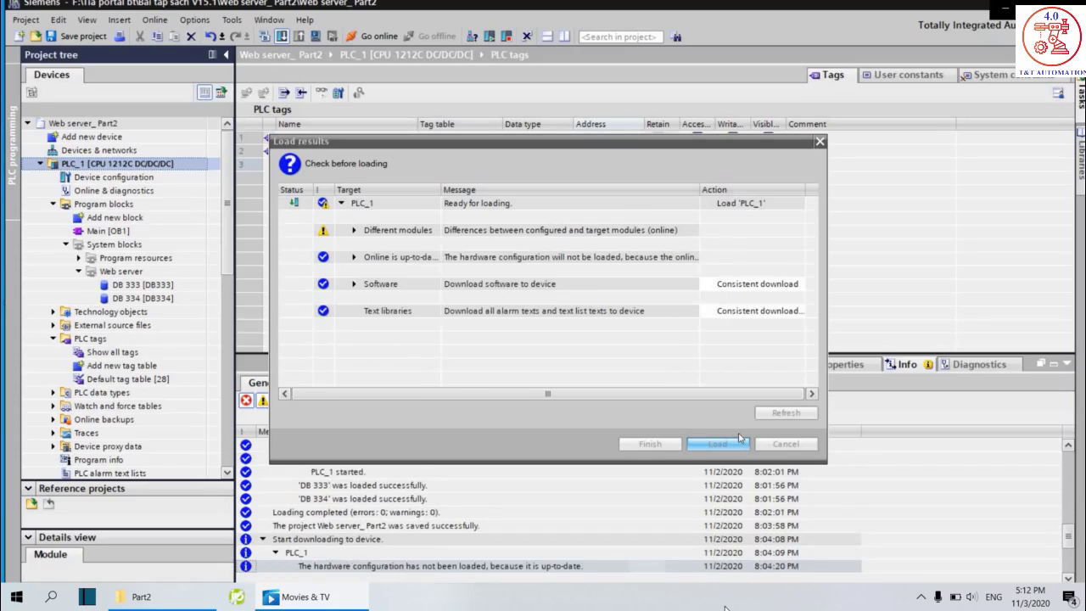
click(666, 445)
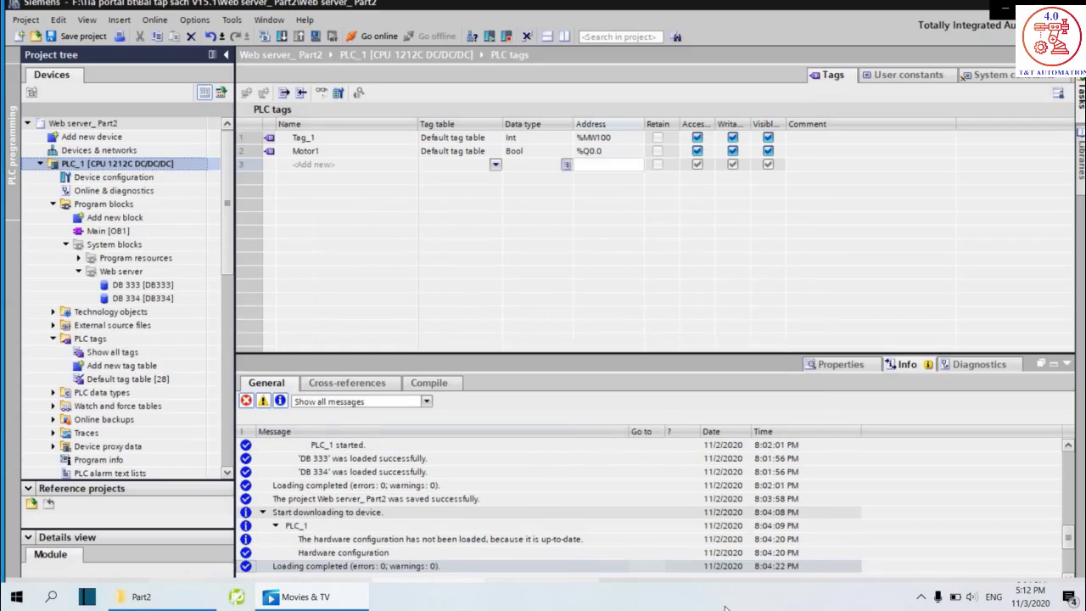
Switch to Google Chrome in a maximized window and go to the PLC's web server at 192.168.1.10.
key(super)
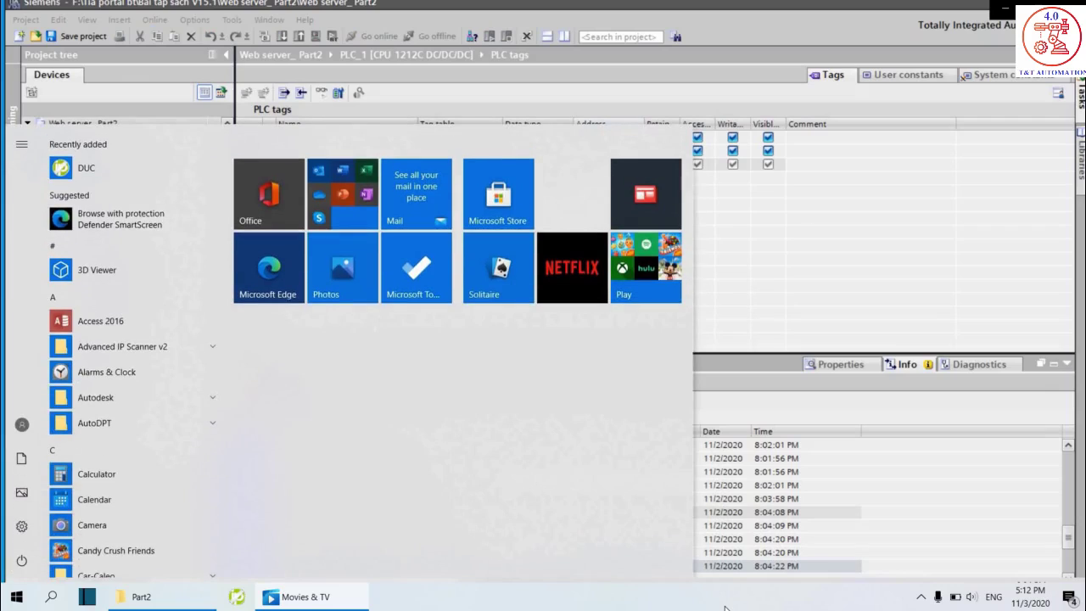
text(g)
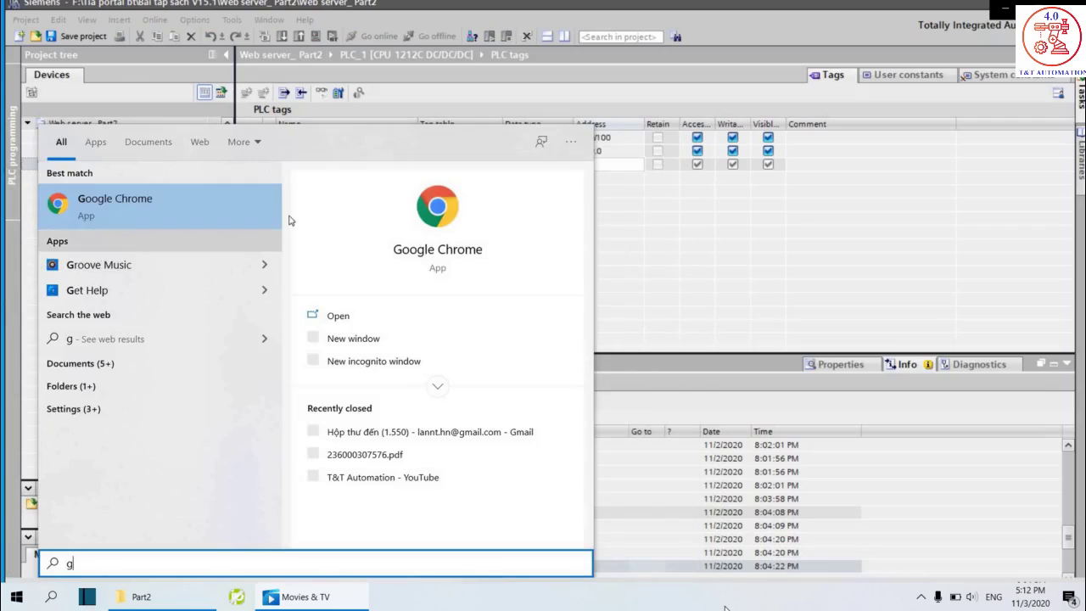
click(451, 222)
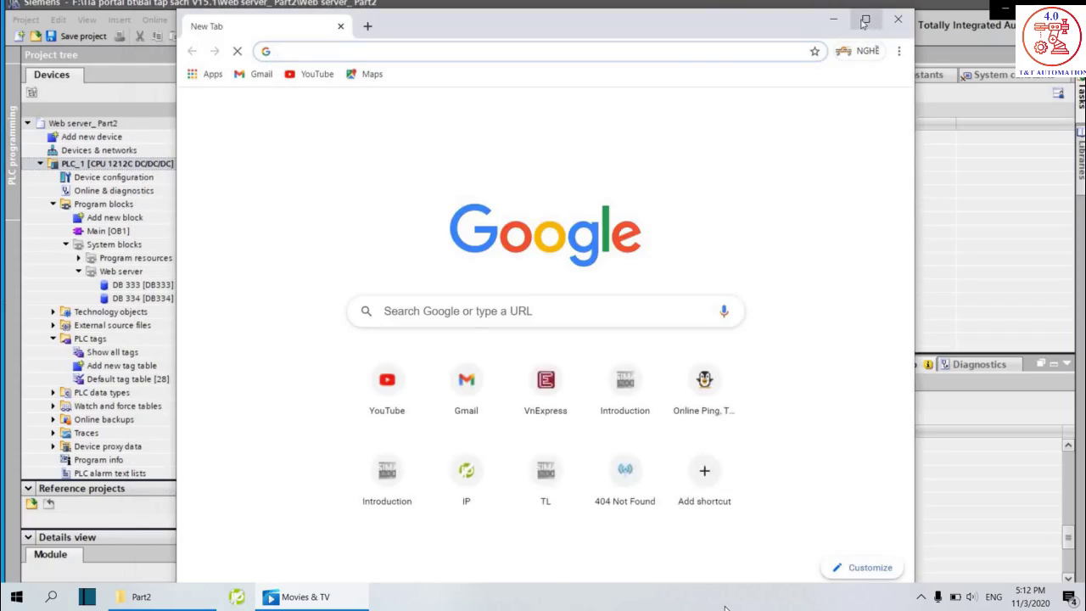
double_click(750, 23)
text(192.168.2.100)
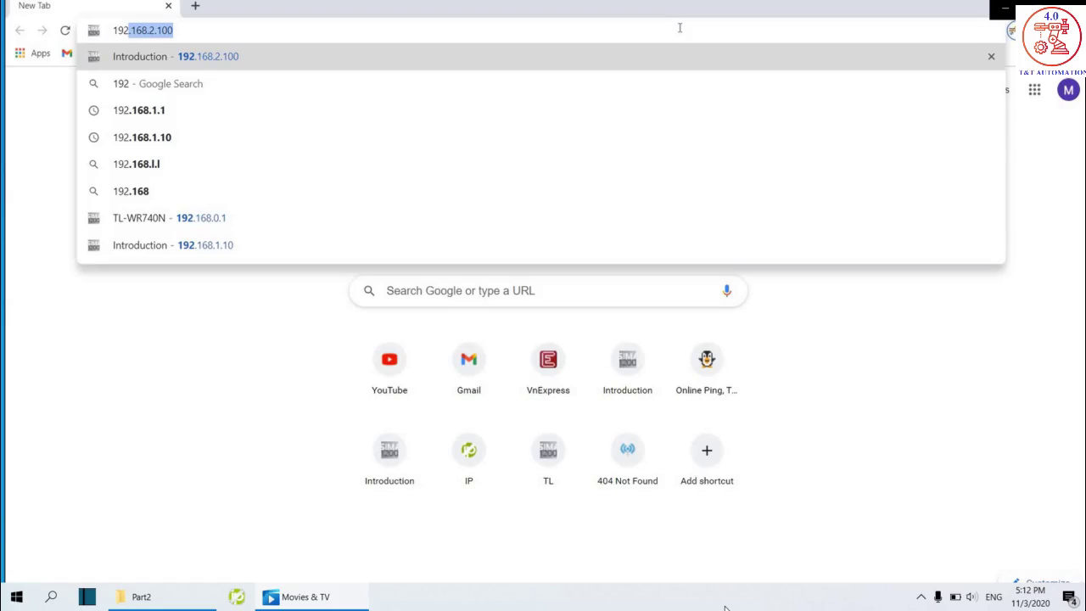
click(438, 144)
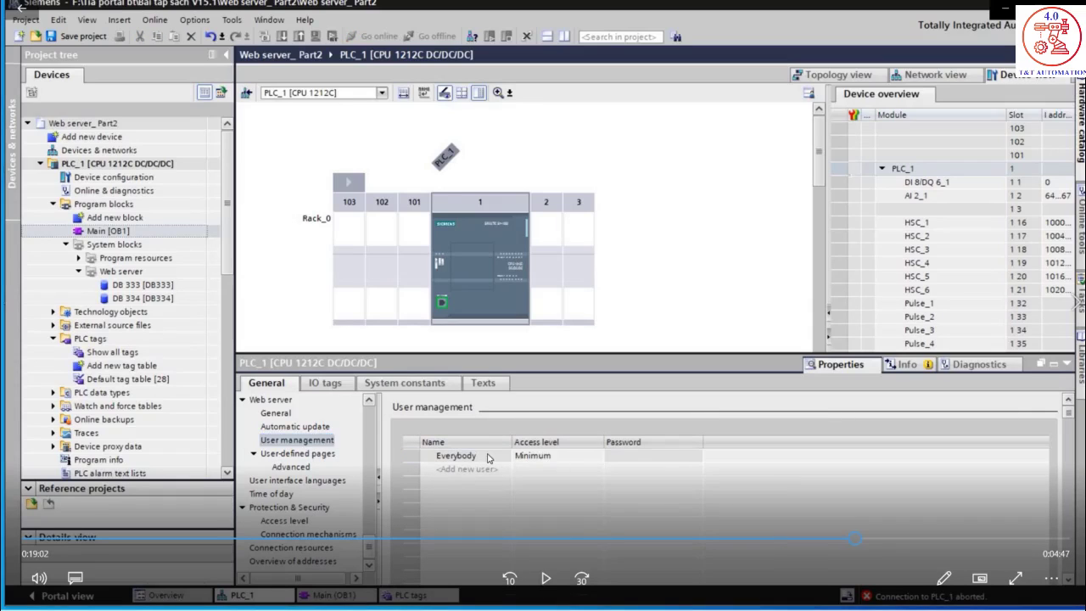
click(546, 578)
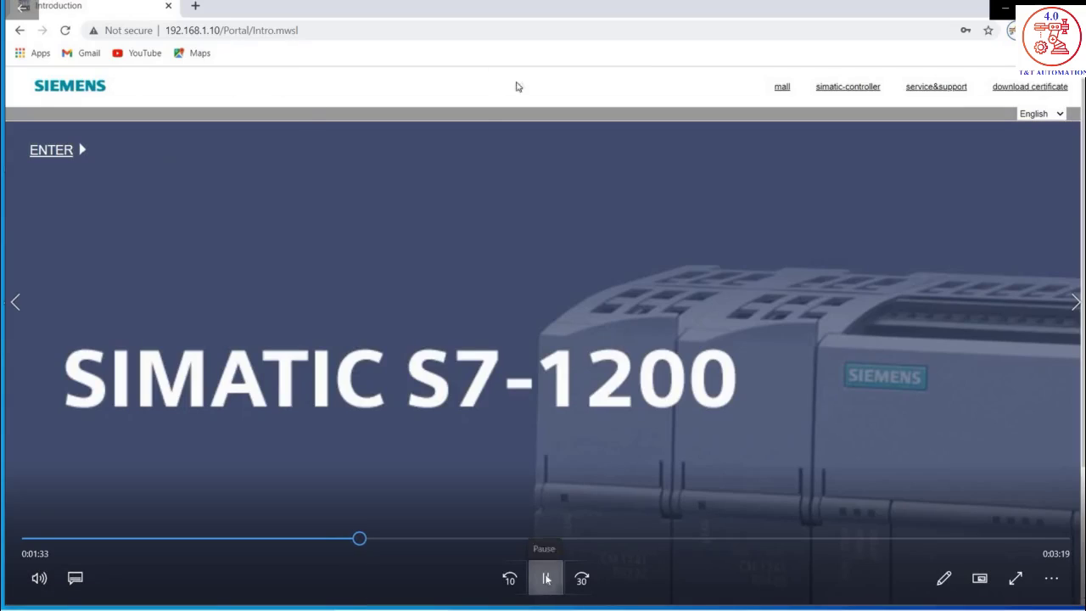
click(546, 578)
View the phone screenshots b1.jpg to b3.jpg of the browser's connection warning in Photos, and close the viewer.
mouse_move(366, 605)
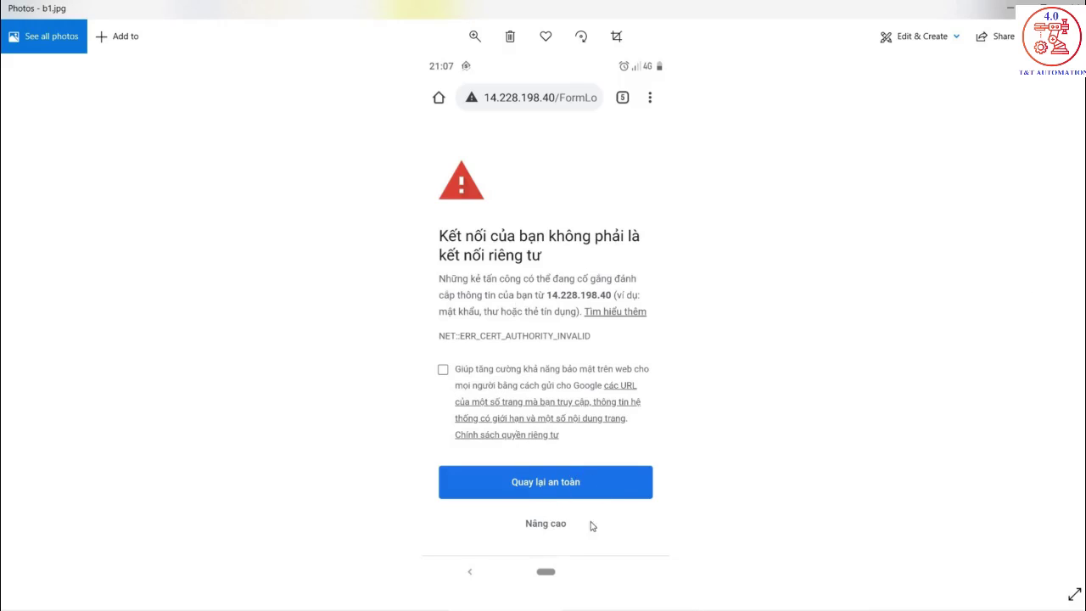
click(1057, 320)
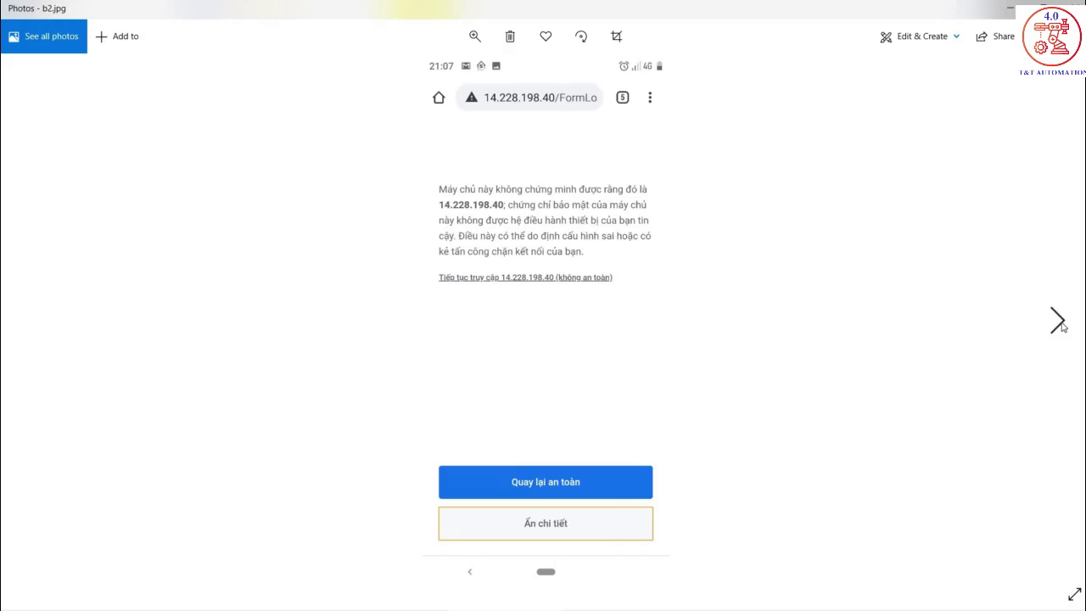
click(1061, 323)
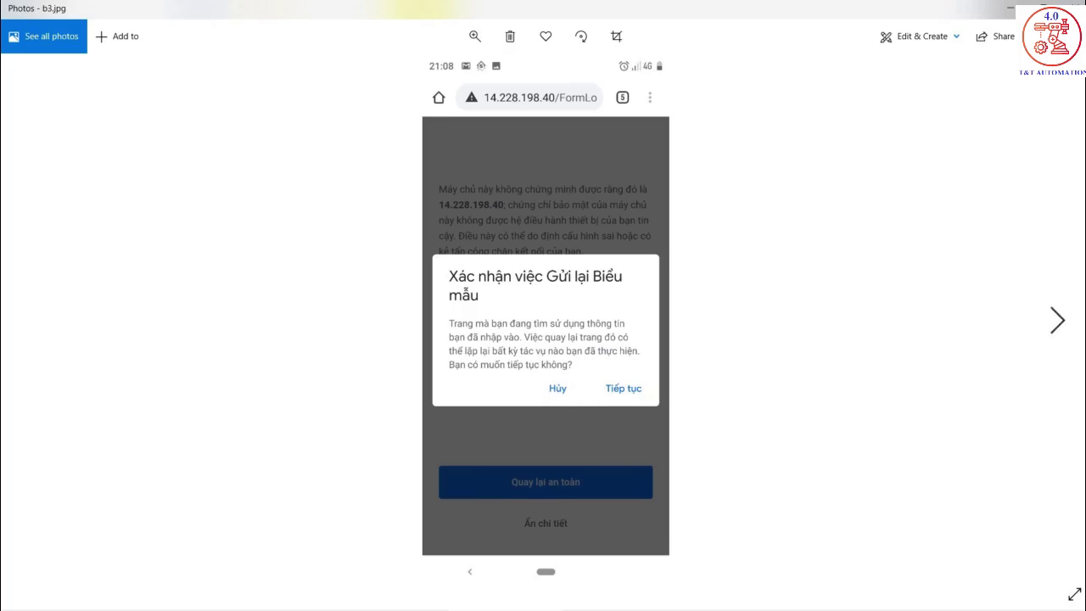
click(1071, 7)
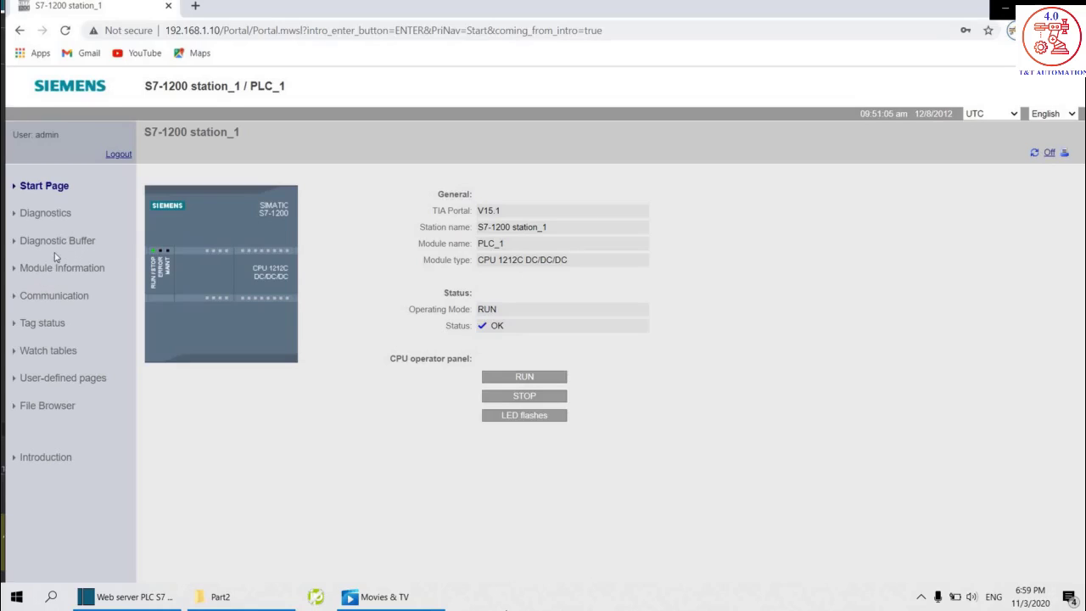
Add Motor1 as a monitored variable on the web server's Tag status page and refresh its value.
click(36, 325)
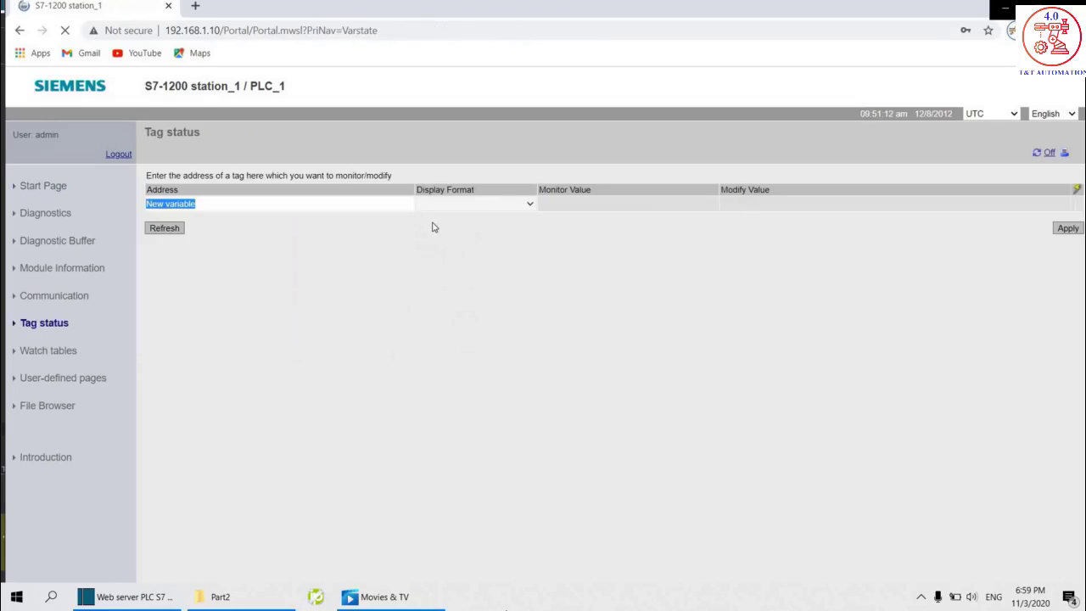
click(161, 231)
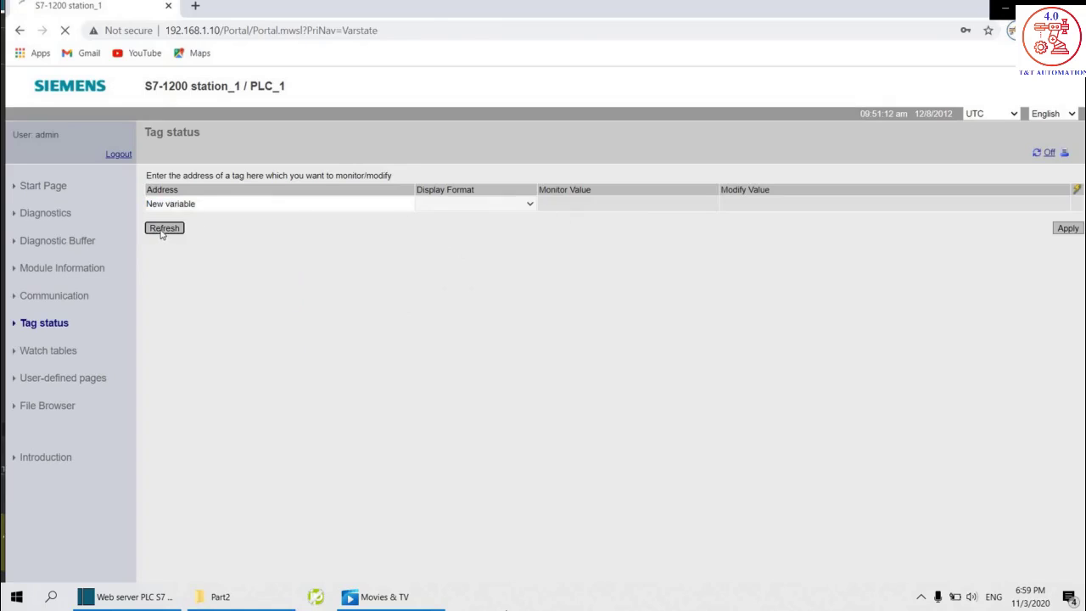
click(214, 203)
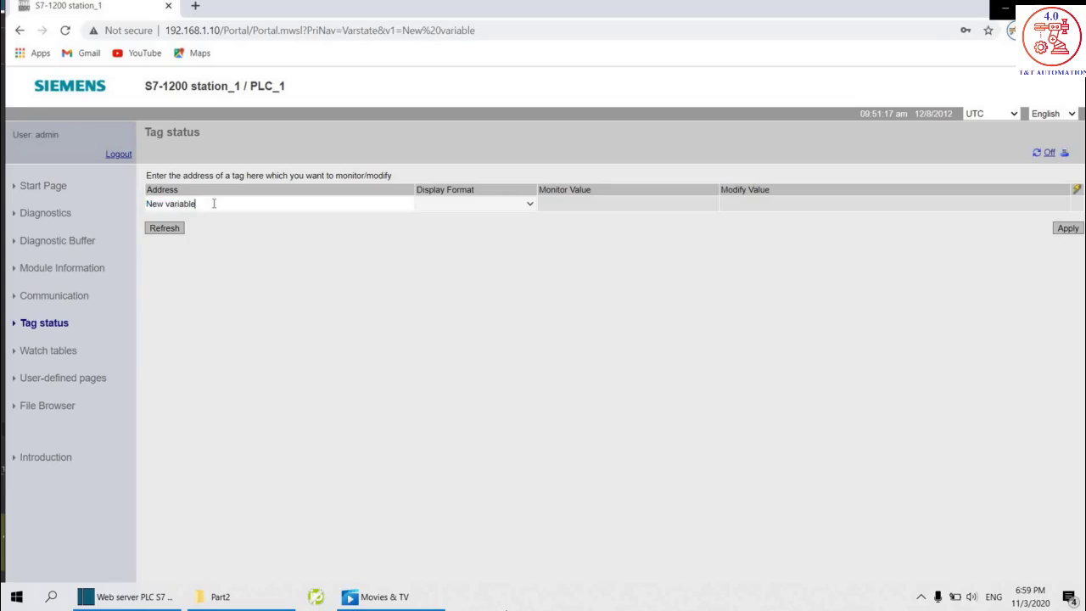
double_click(213, 204)
drag(213, 203, 119, 209)
text(Motor1)
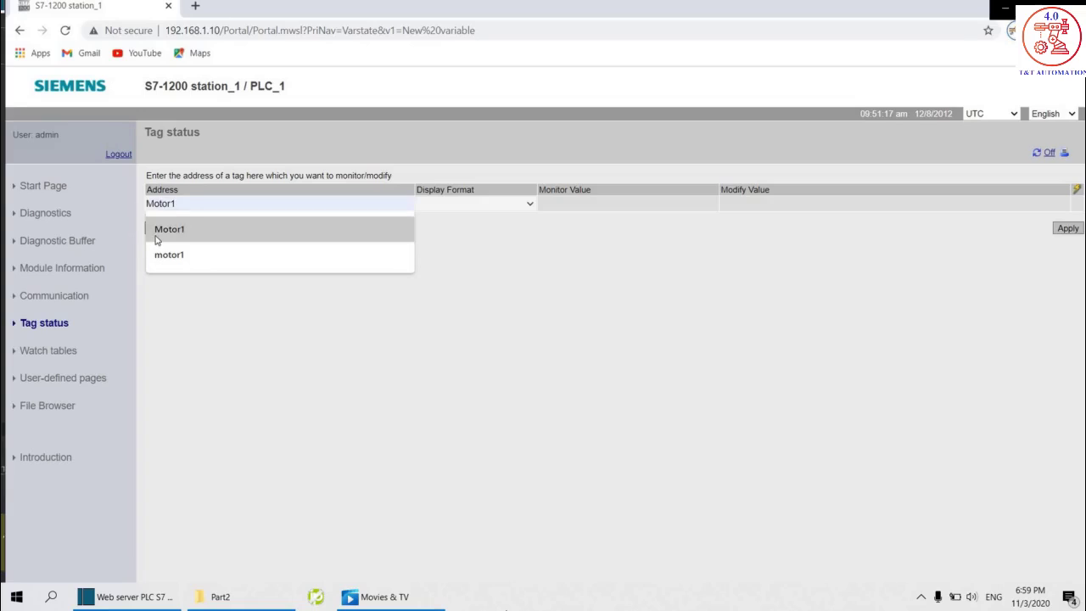
click(158, 234)
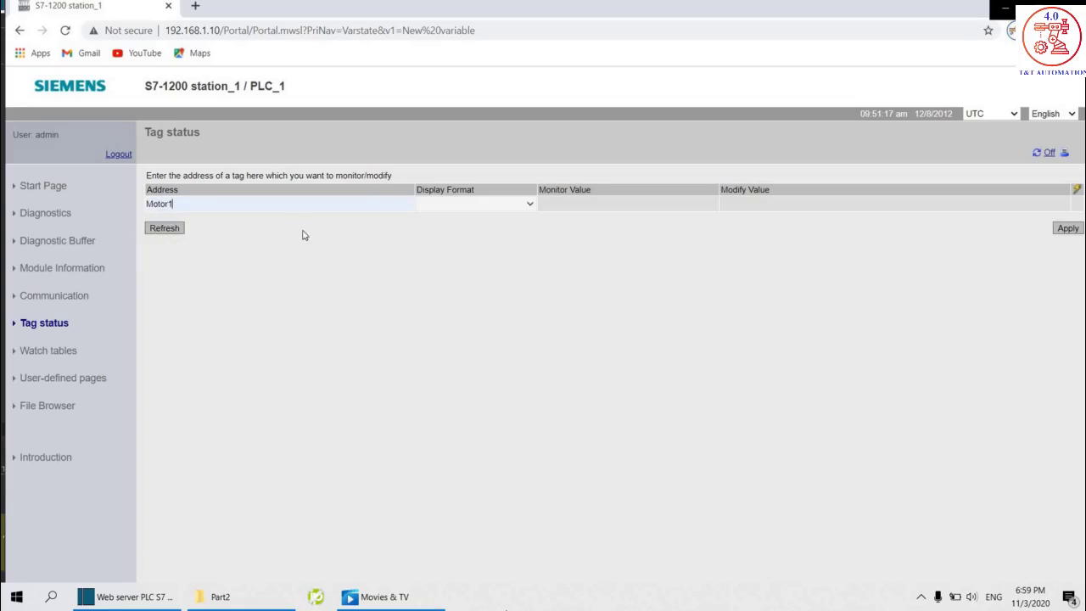
click(176, 230)
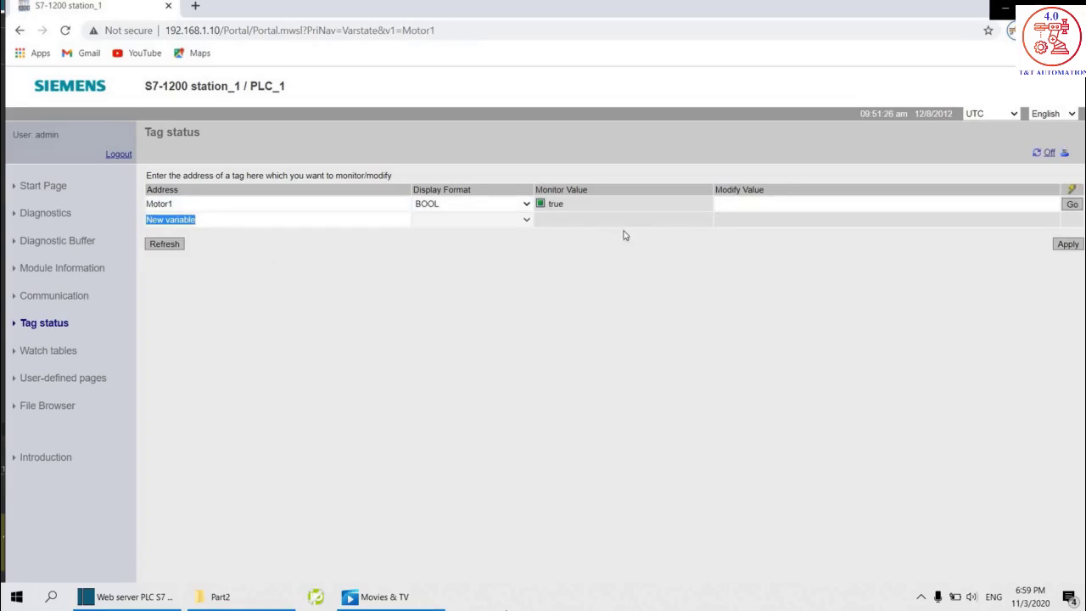
Write the modify value 0 to Motor1 on the Tag status page, followed by the value 1.
click(733, 205)
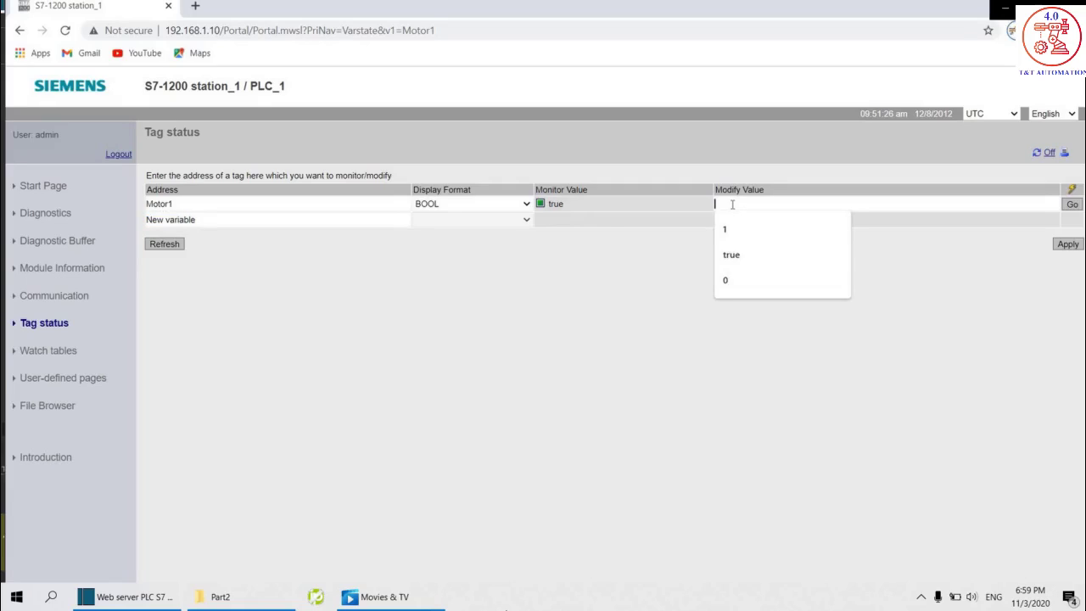
click(738, 280)
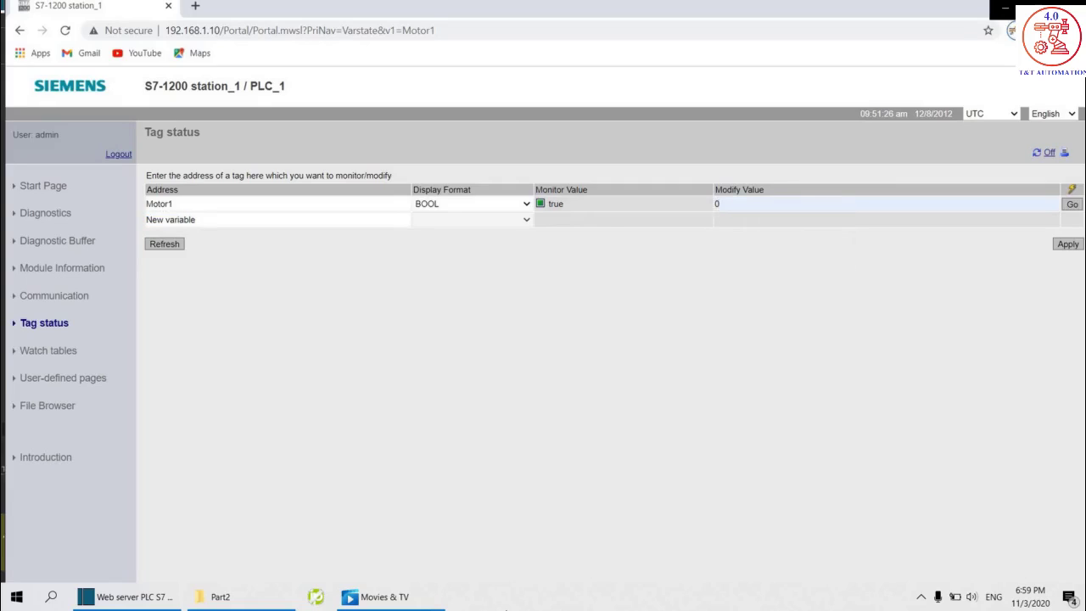
click(1072, 204)
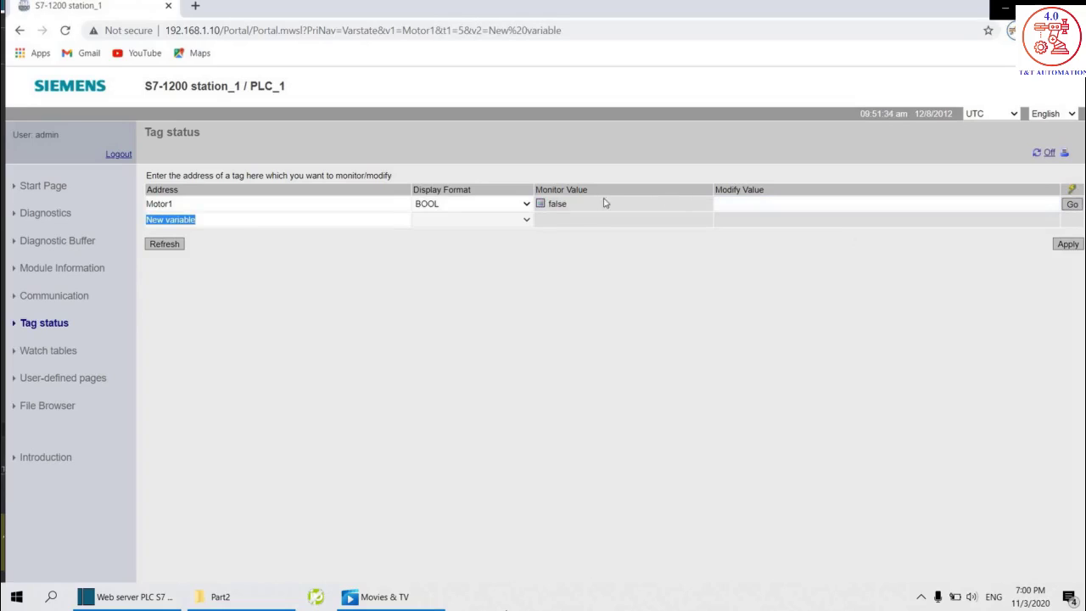
click(551, 206)
click(766, 201)
click(758, 229)
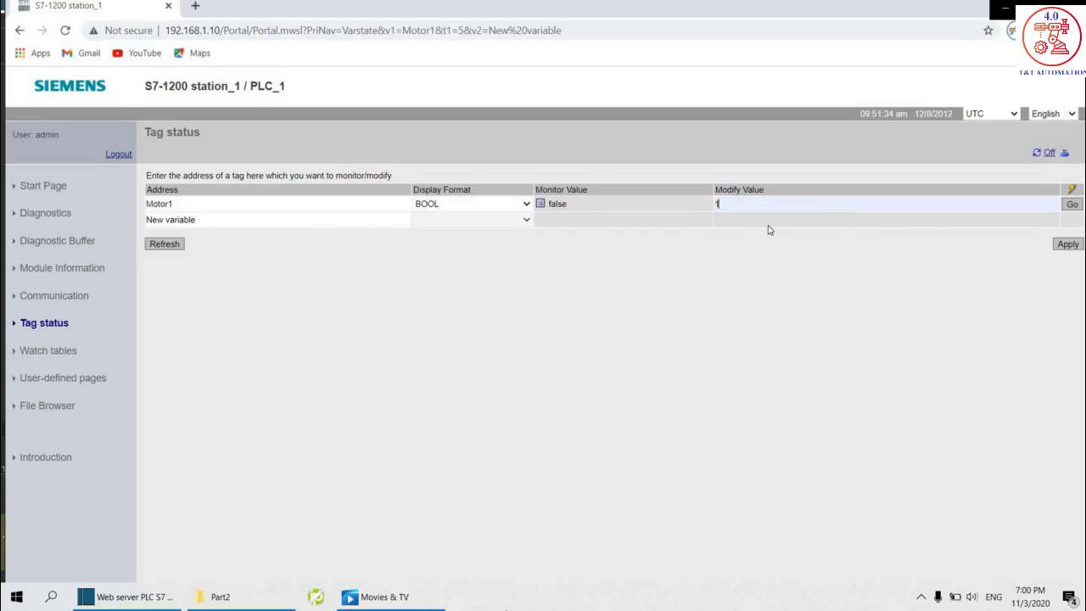
click(1072, 206)
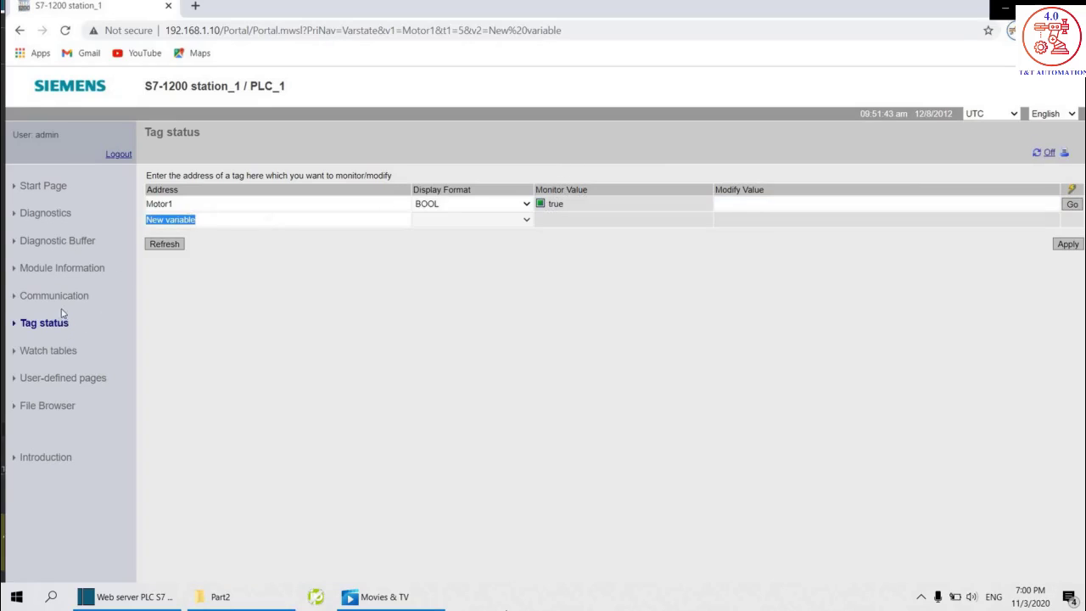
Open the application homepage from the user-defined pages and switch Motor1 off and on repeatedly, ending with off.
click(24, 356)
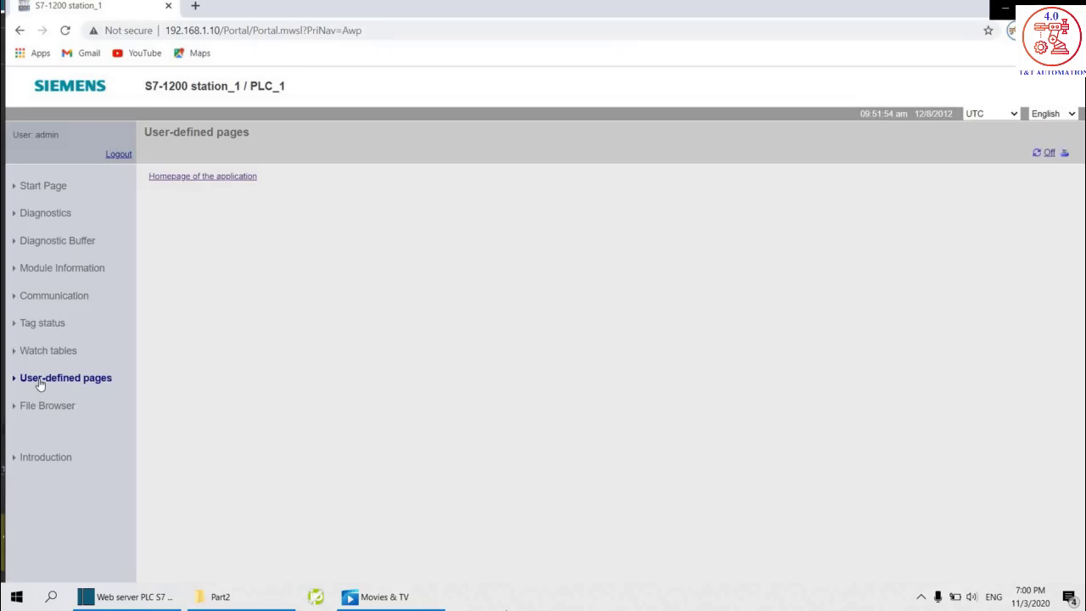
click(214, 178)
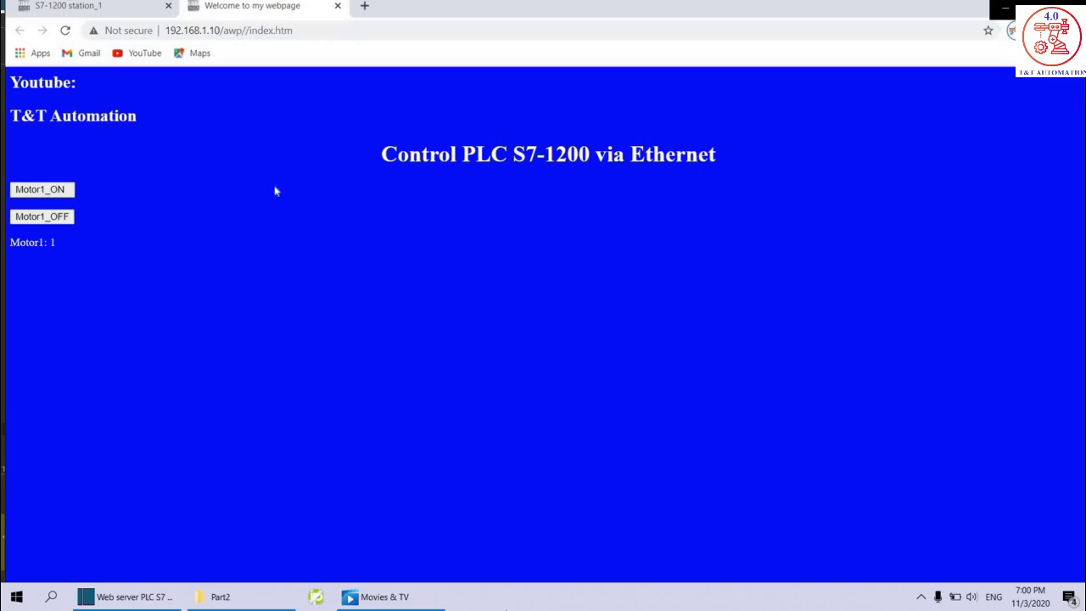
click(45, 217)
click(56, 193)
click(56, 218)
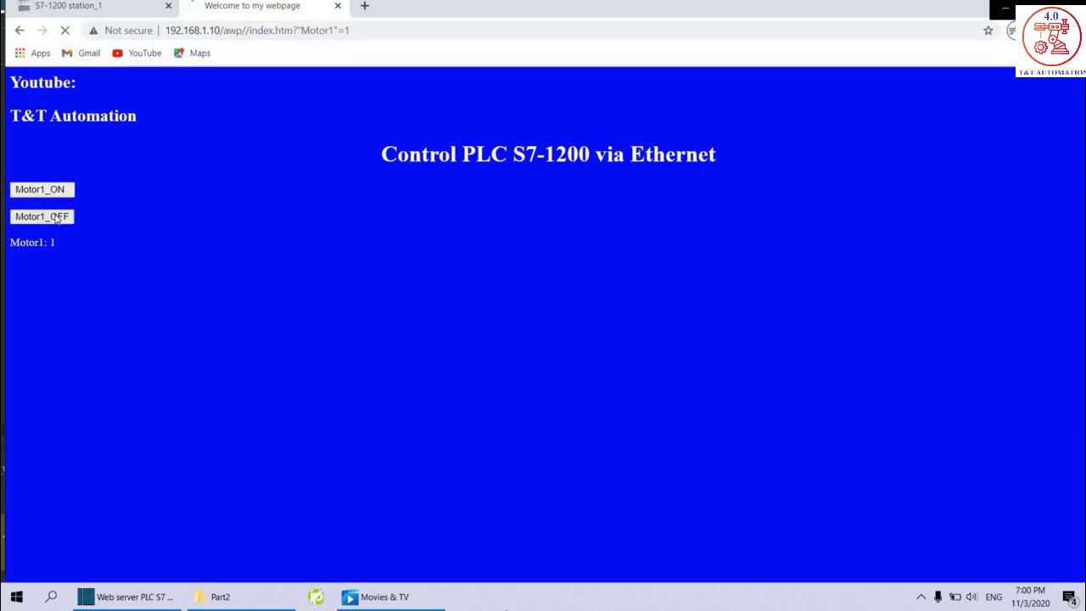
click(57, 194)
click(56, 217)
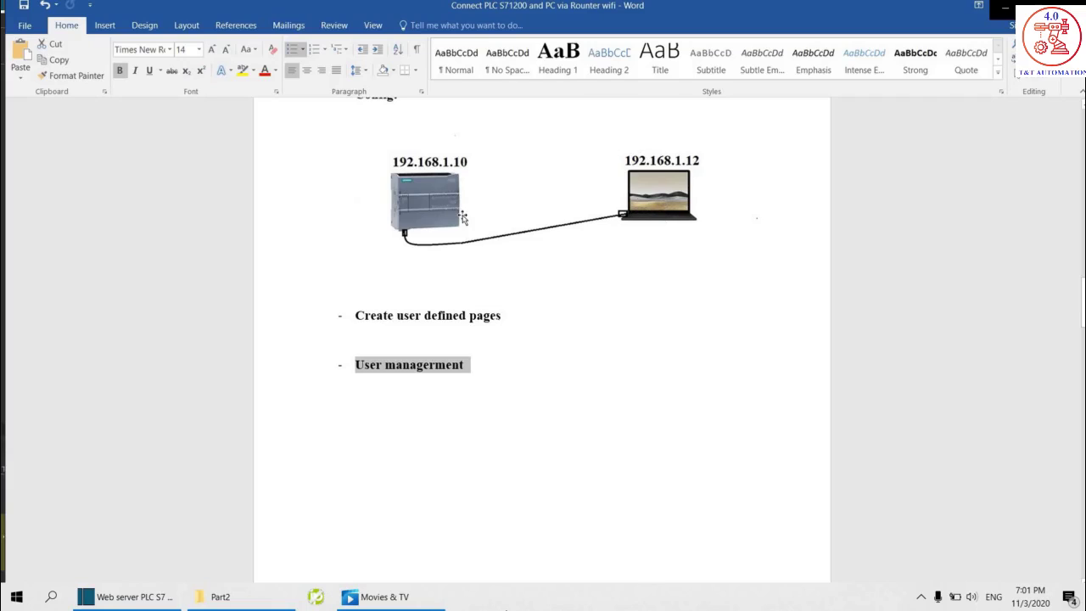
Review the Word document from the Part2 wiring diagram back to the Wi-Fi router connection diagram on page 1.
scroll(472, 212, up, 1)
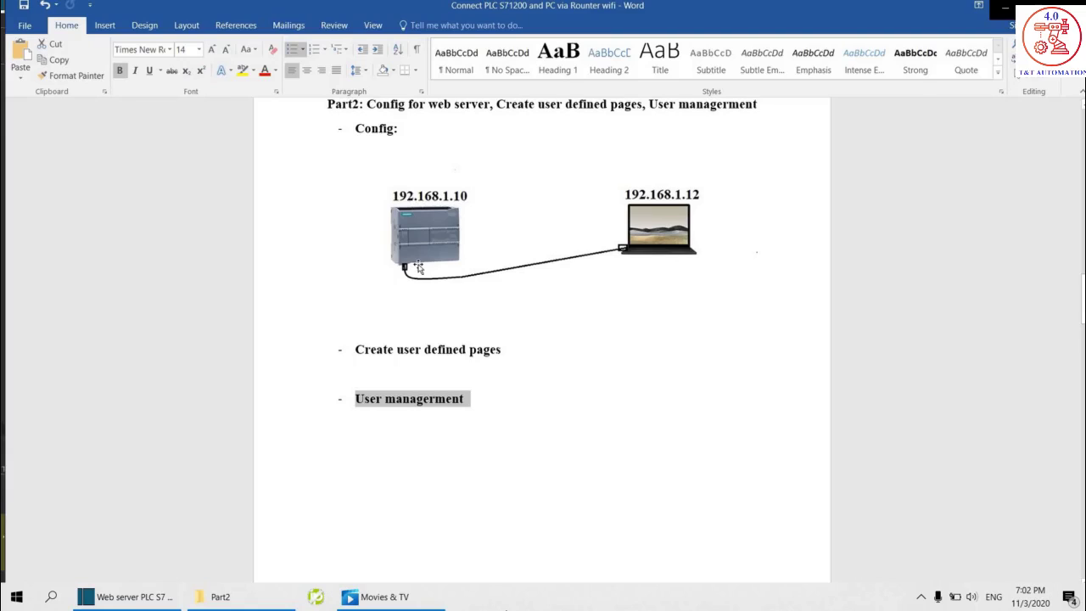
scroll(418, 266, up, 15)
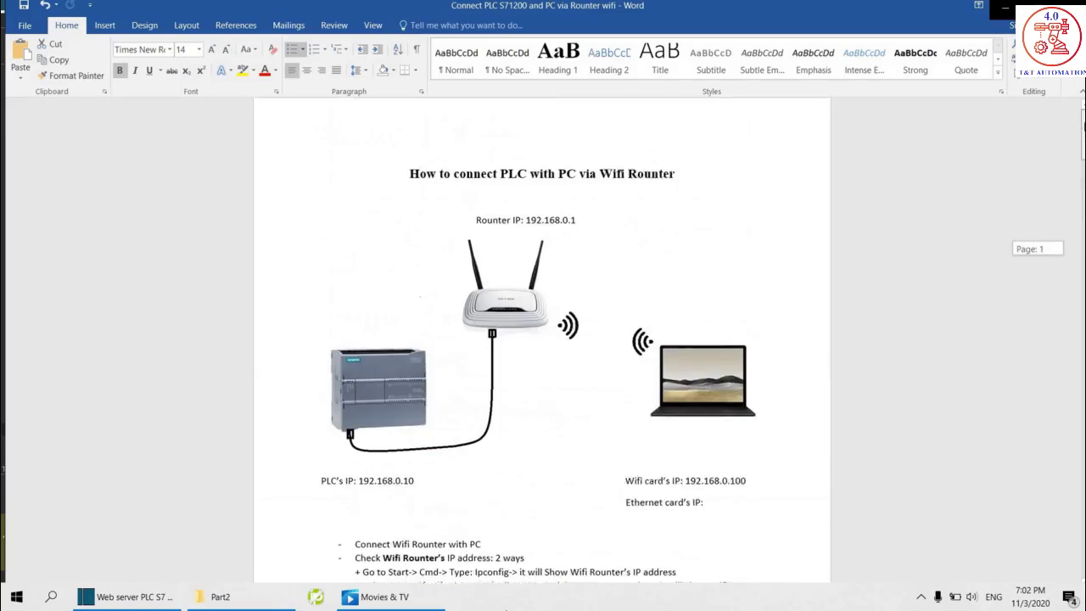